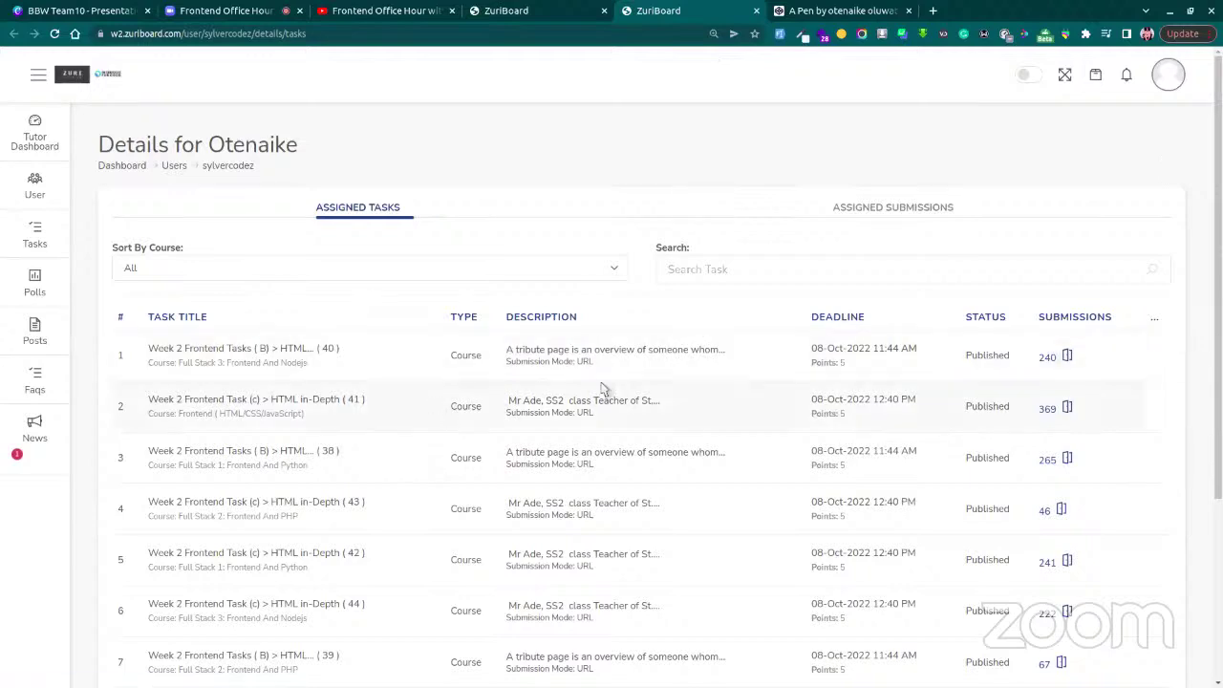
Open the submissions page of the Full Stack 3 "Week 2 Frontend Tasks ( B) > HTML" task and review its brief
left_click(1063, 361)
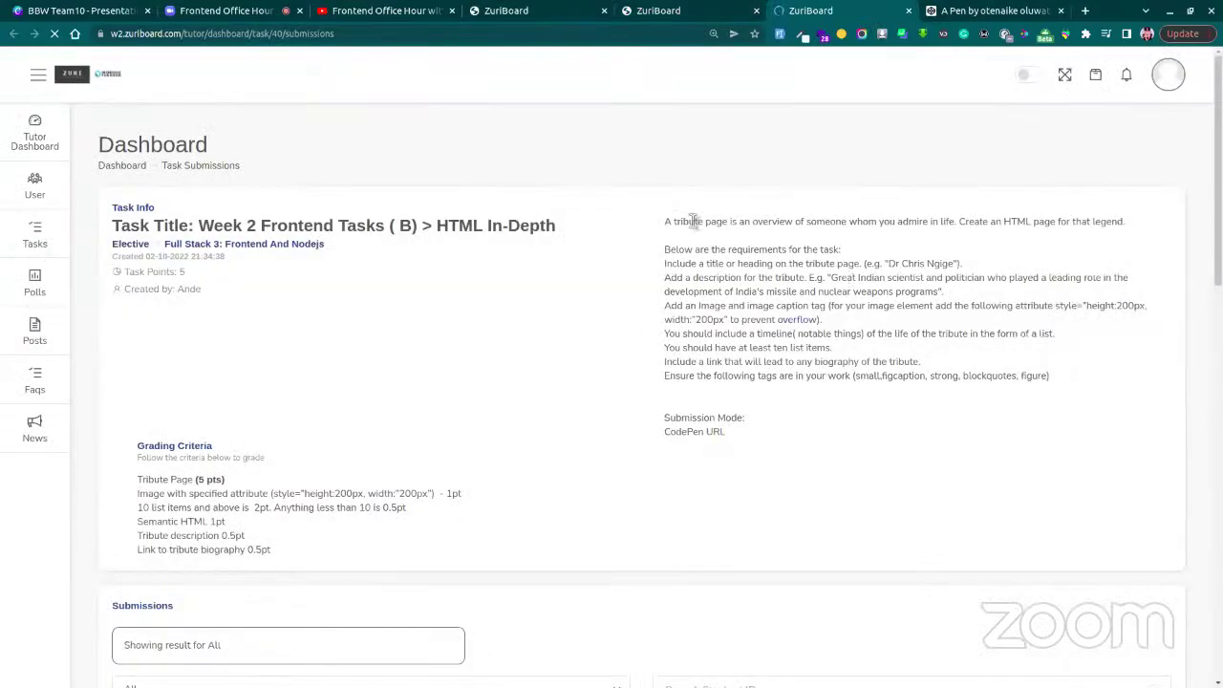
scroll(713, 273, "down", 4)
scroll(713, 273, "up", 4)
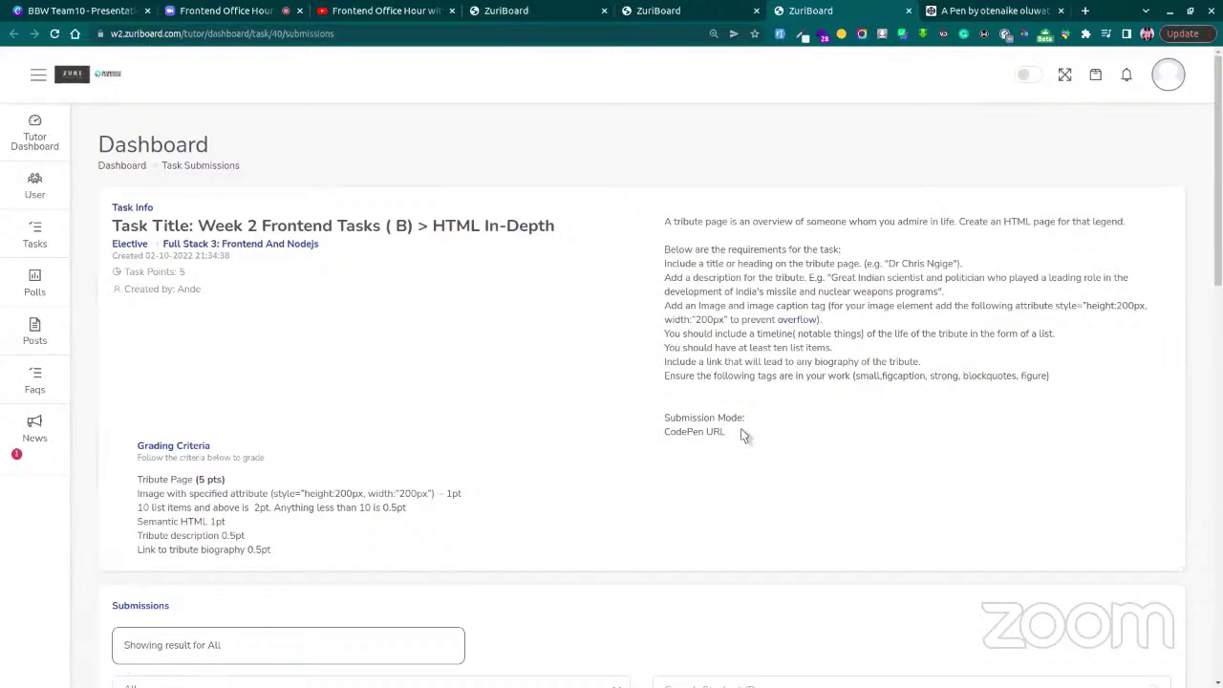
Search Google for "sonny sangha" in a new browser tab
left_click(1087, 11)
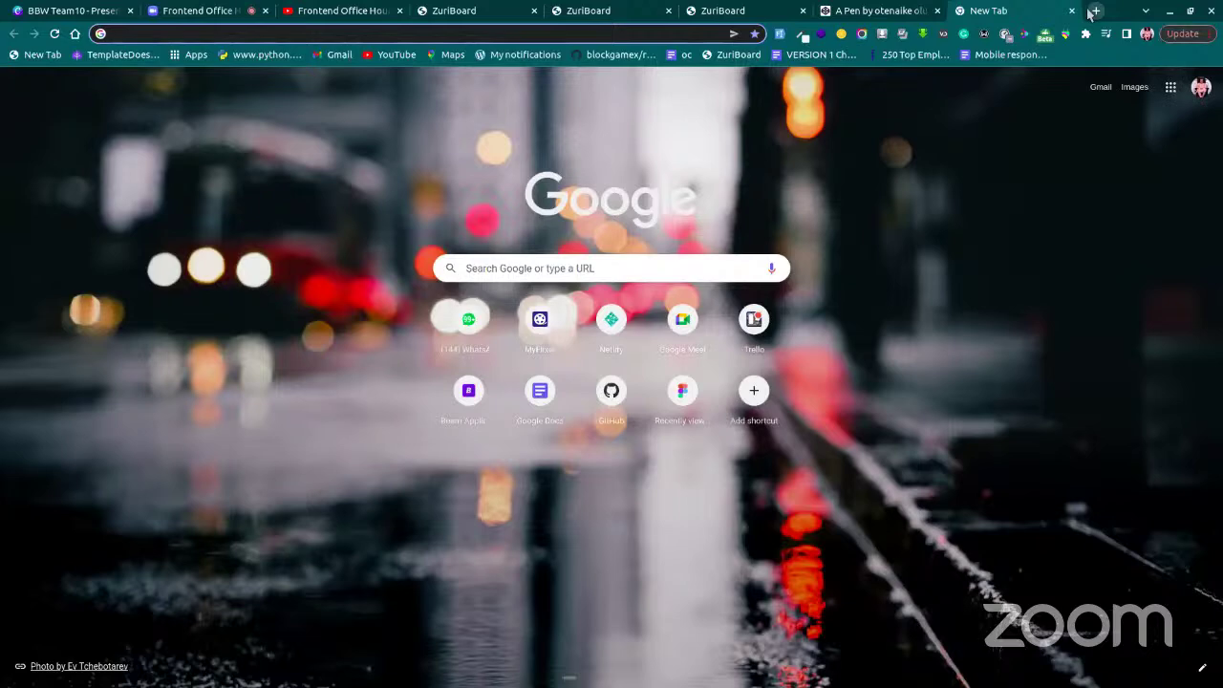
type("sonny")
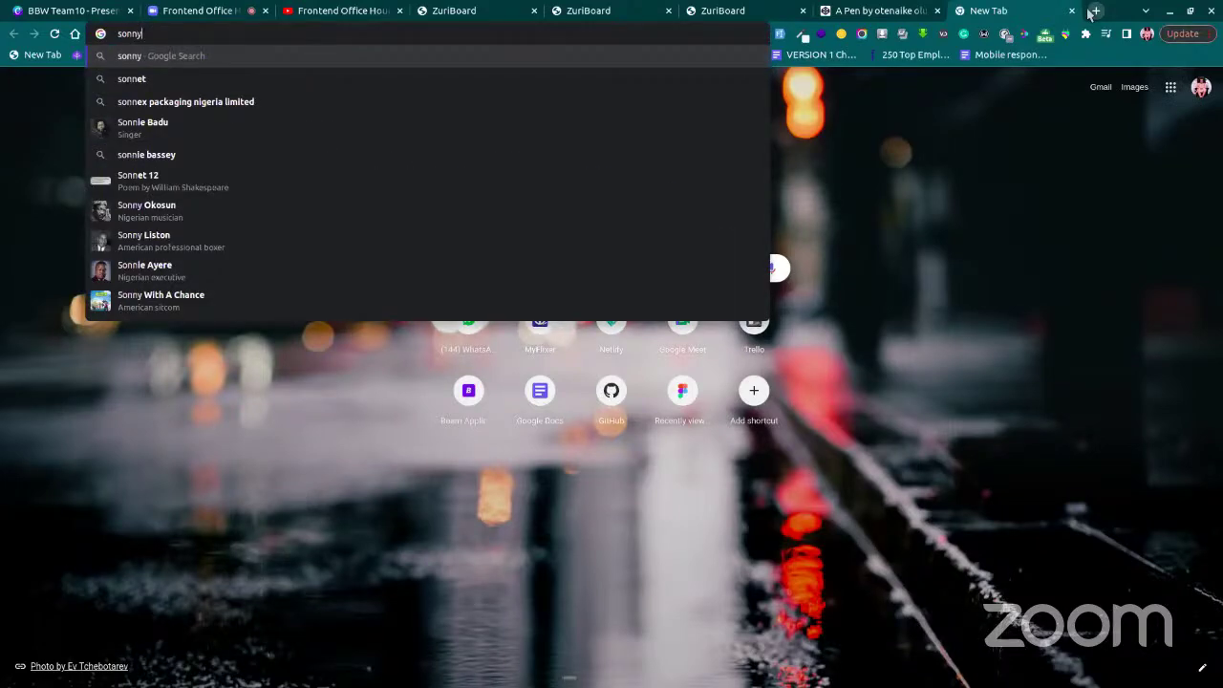
type(" sang")
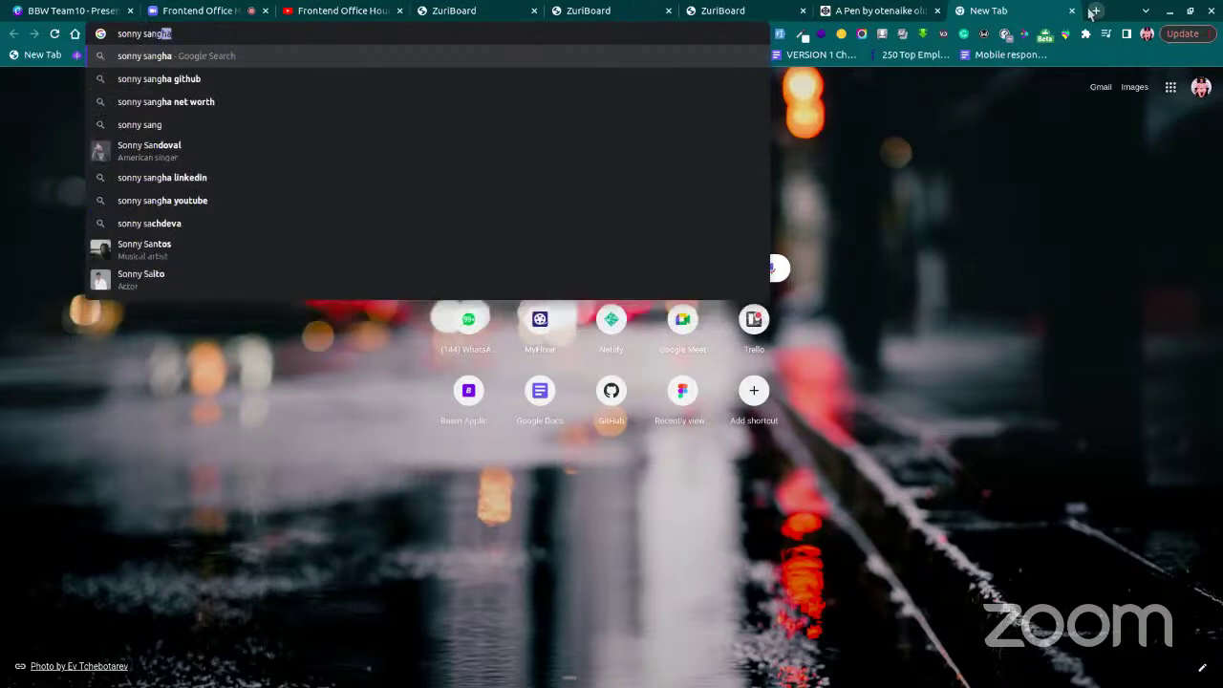
type("h")
key("Return")
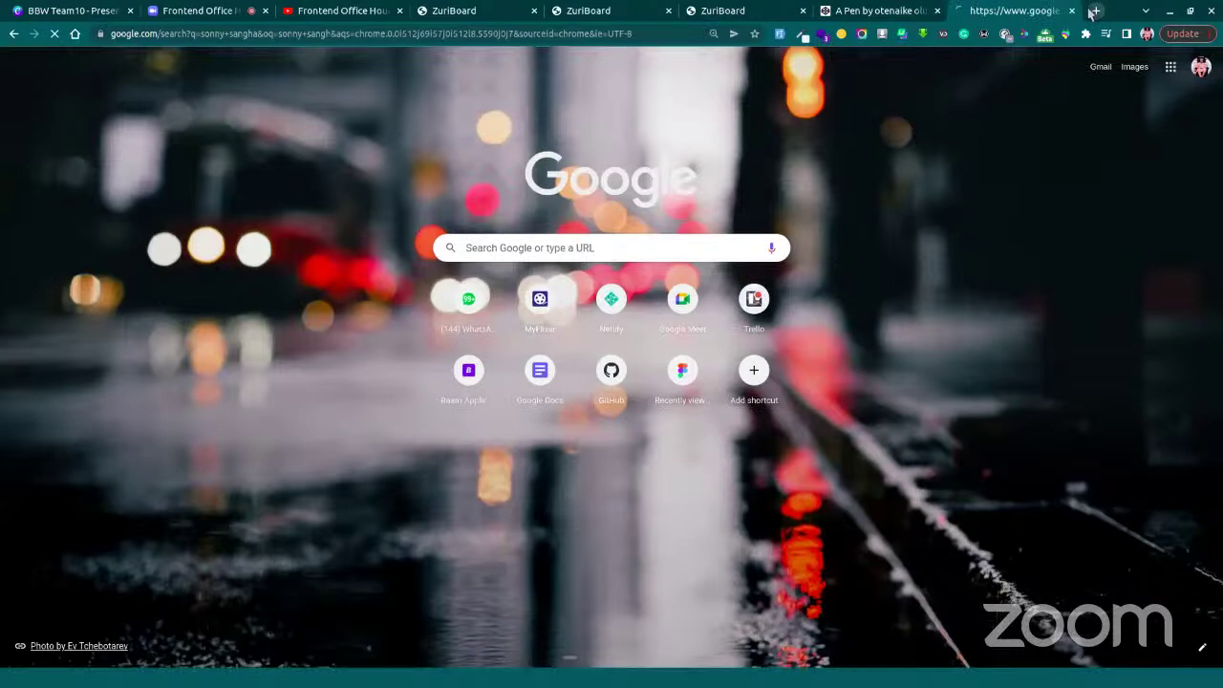
Find the "About Sonny Sangha - Medium" entry among the search results and open it
scroll(630, 198, "down", 1)
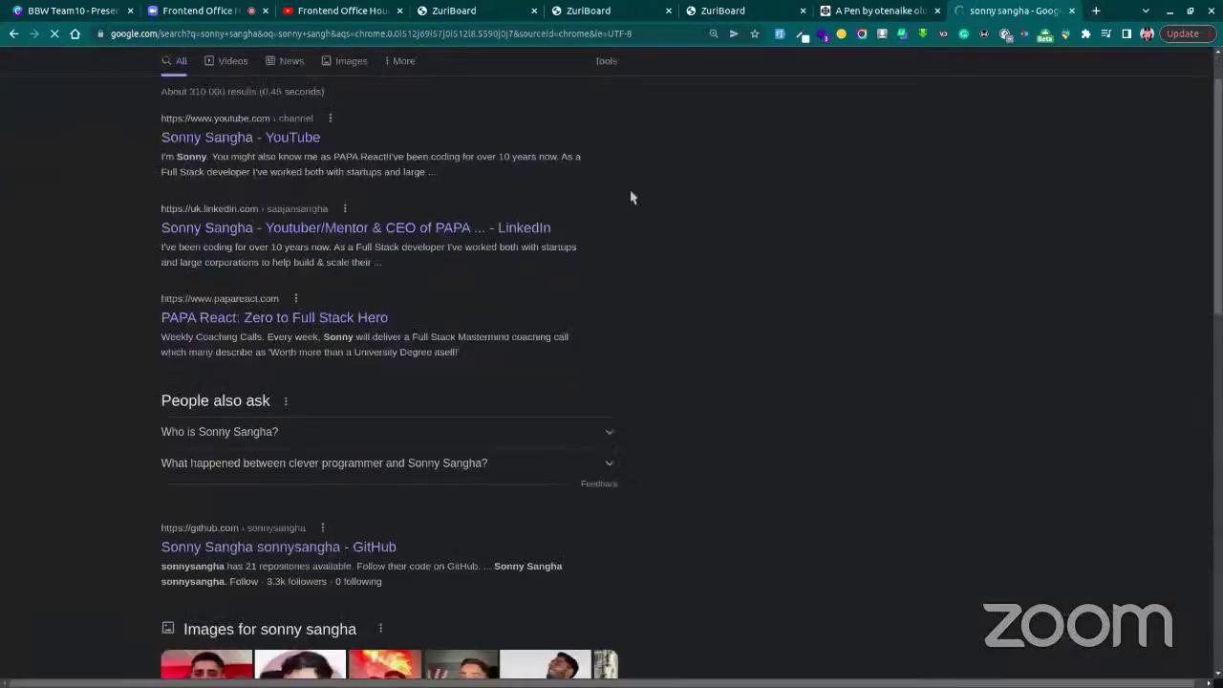
scroll(474, 297, "down", 4)
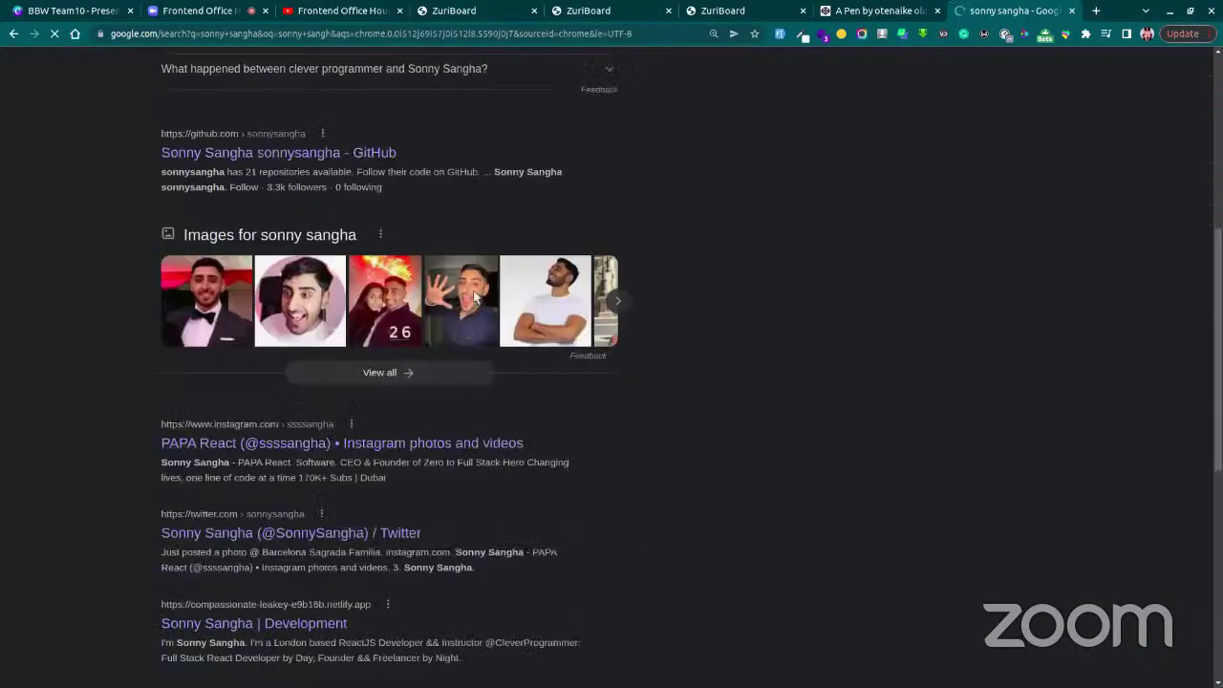
scroll(475, 297, "down", 1)
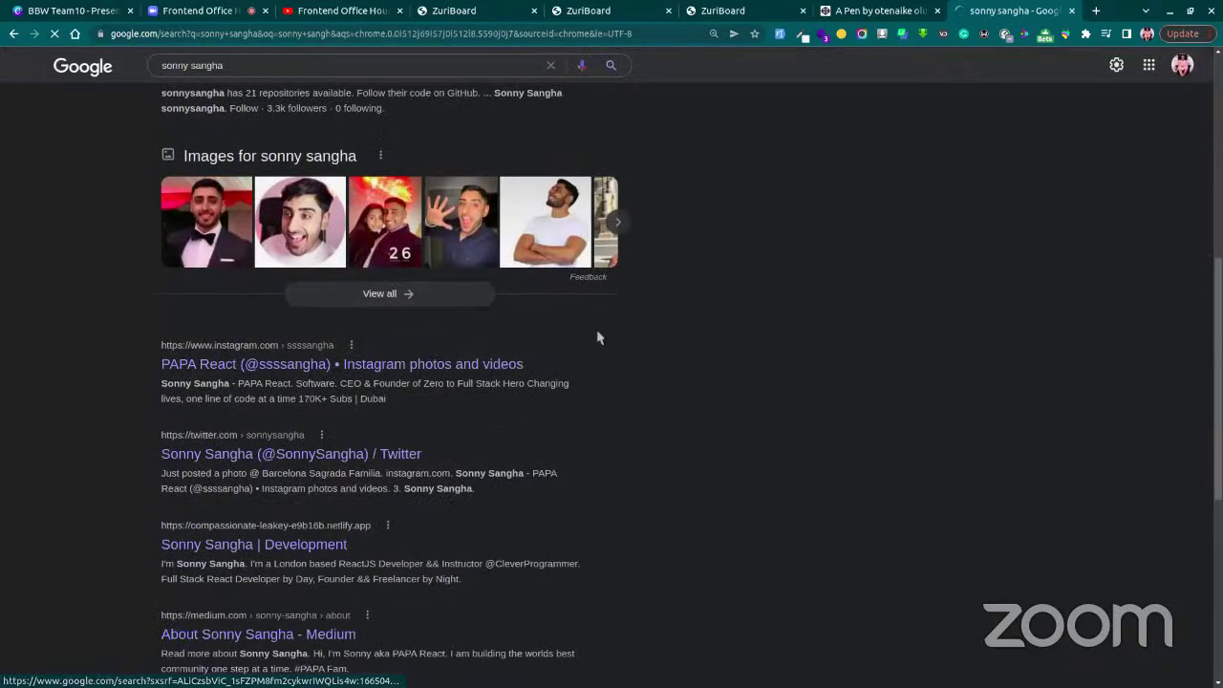
scroll(599, 337, "down", 3)
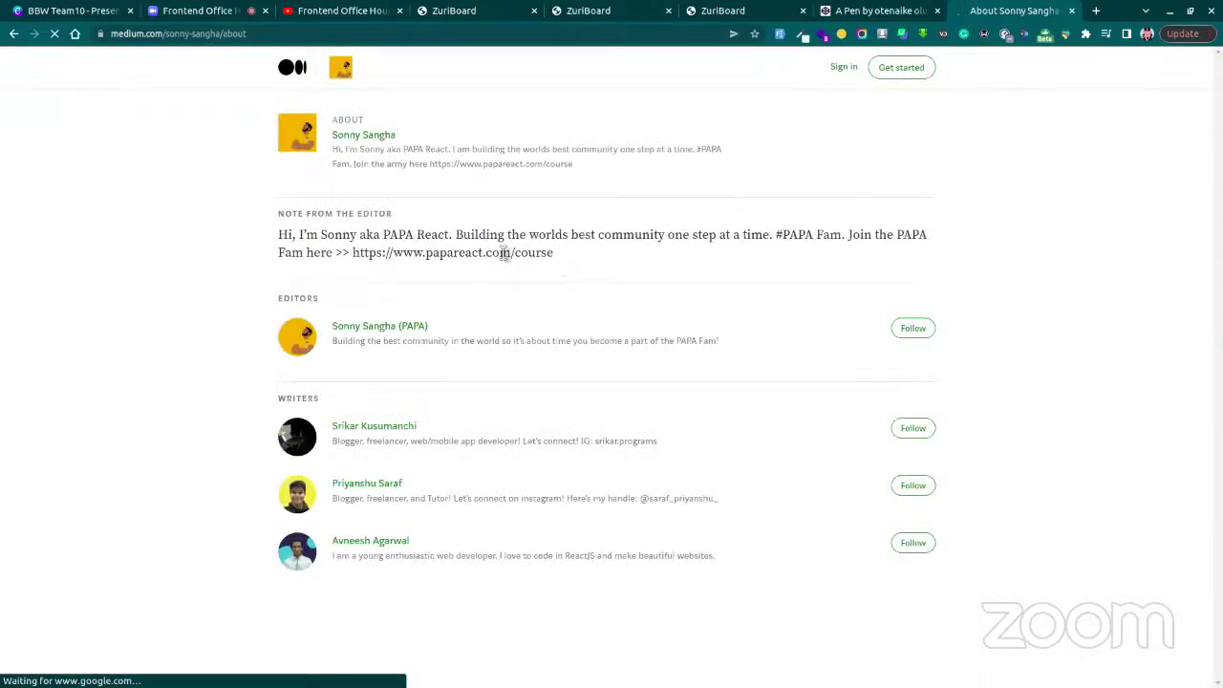
Return to the tribute page task brief and highlight the requirement for at least ten list items
left_click(872, 12)
left_click(729, 12)
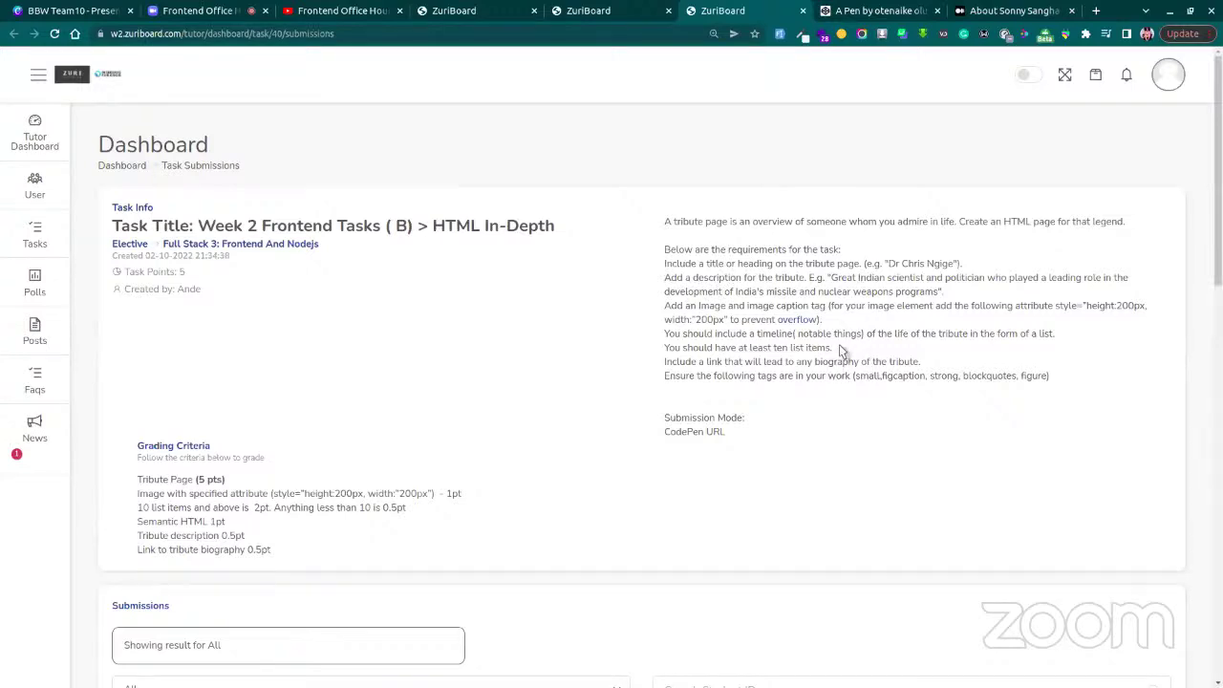
left_click_drag(833, 349, 667, 349)
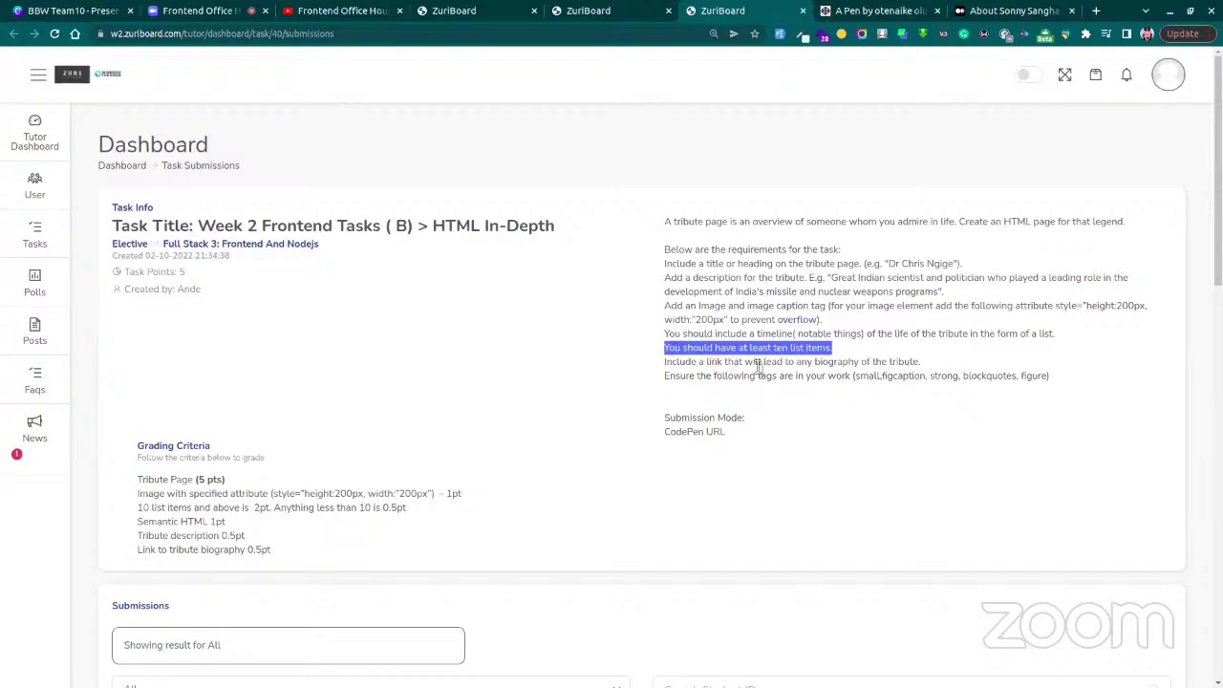
Go back to the Medium about page and select its web address as the example biography link
left_click(1005, 12)
left_click(585, 36)
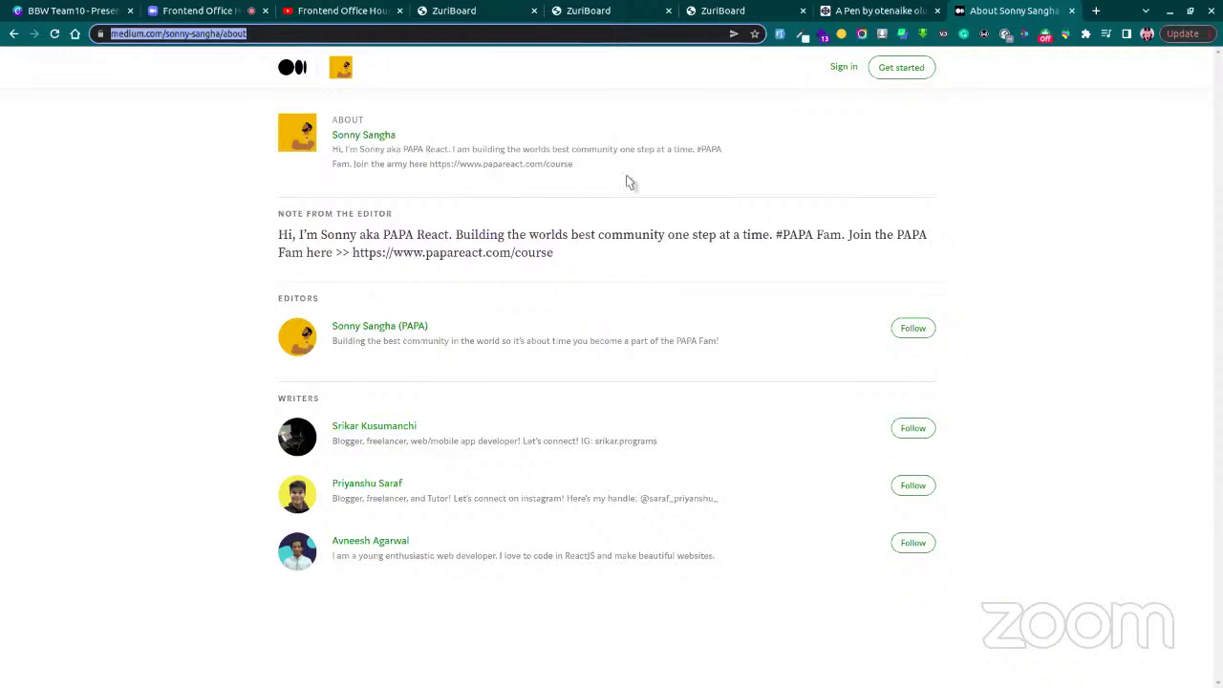
Highlight the required tags figcaption, figure and small one after another in the ZuriBoard task brief
left_click(731, 13)
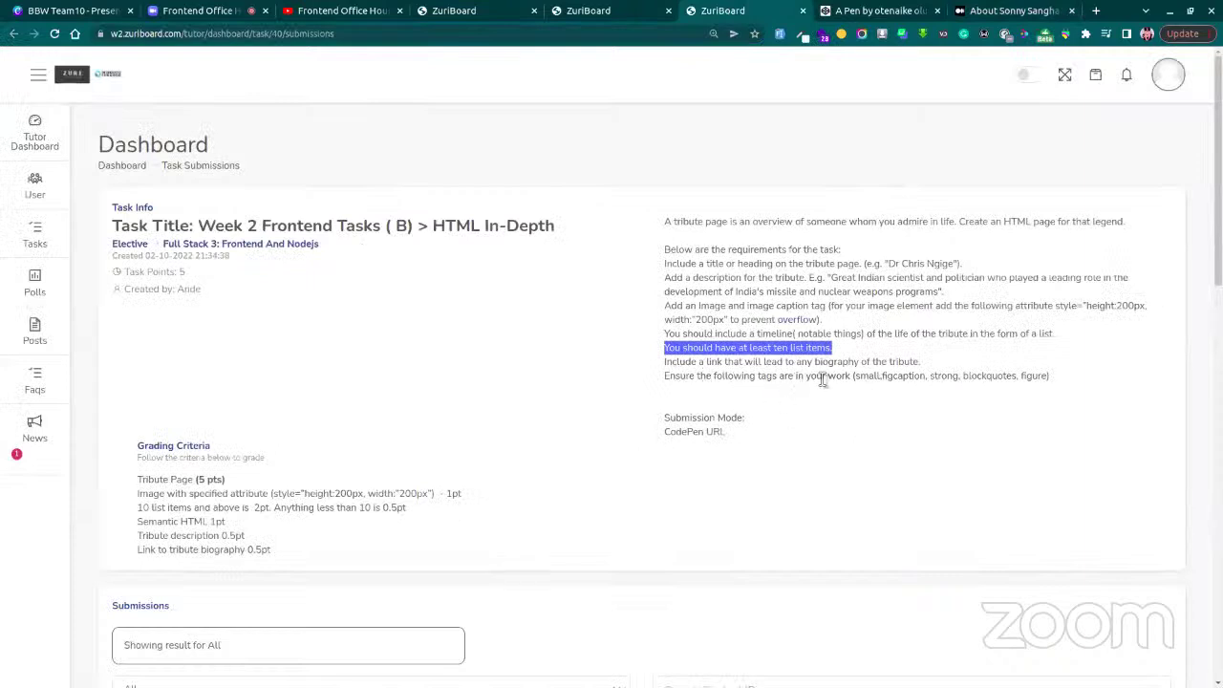
left_click(875, 381)
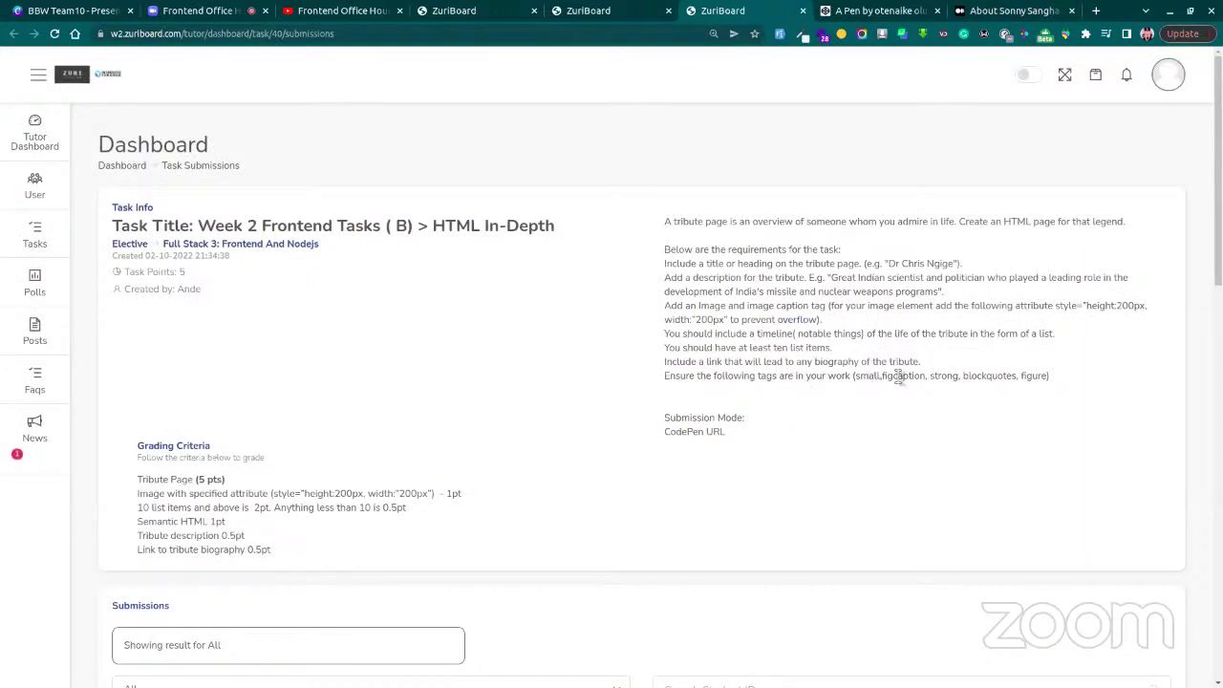
triple_click(898, 378)
double_click(899, 377)
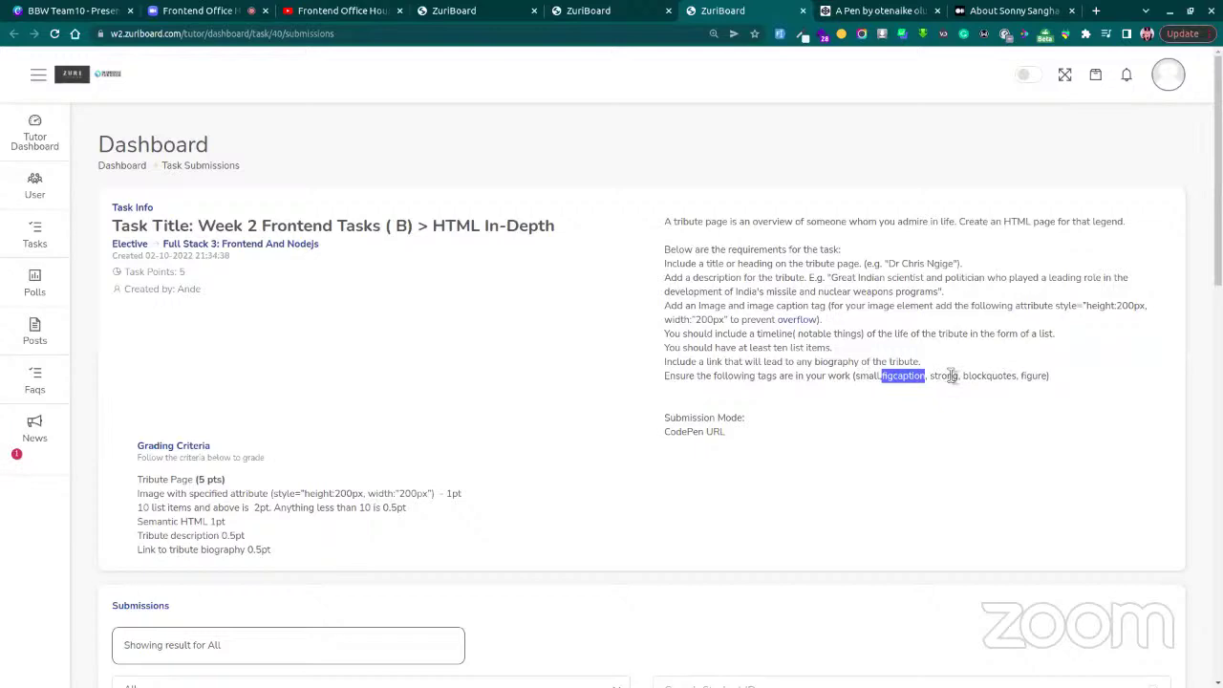
double_click(1038, 378)
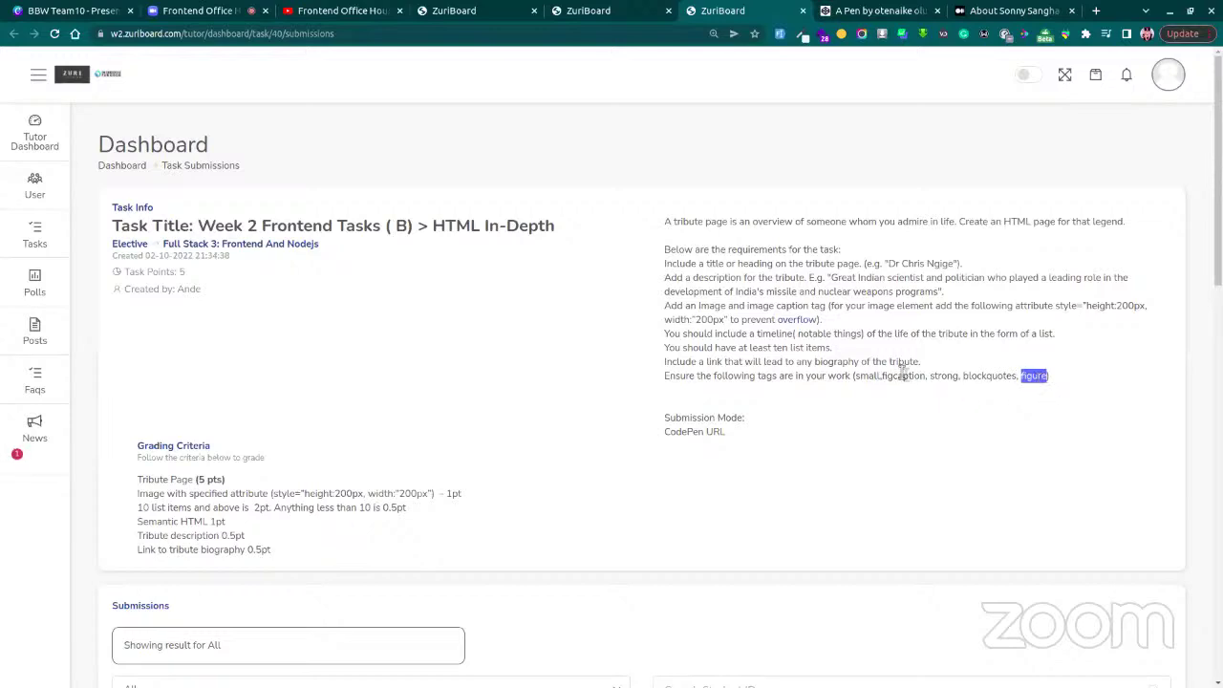
left_click(872, 376)
triple_click(871, 376)
double_click(867, 375)
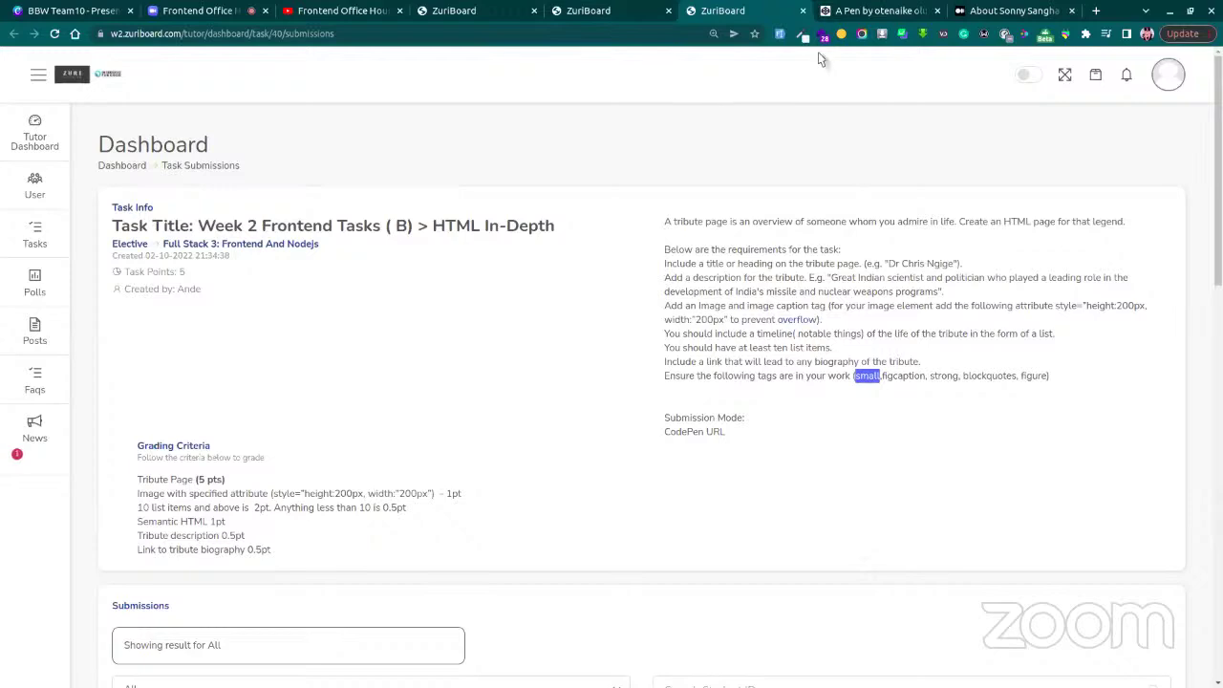
Switch to CodePen and add a small element reading "thiis is a traning" below the existing divs in the HTML code
left_click(857, 12)
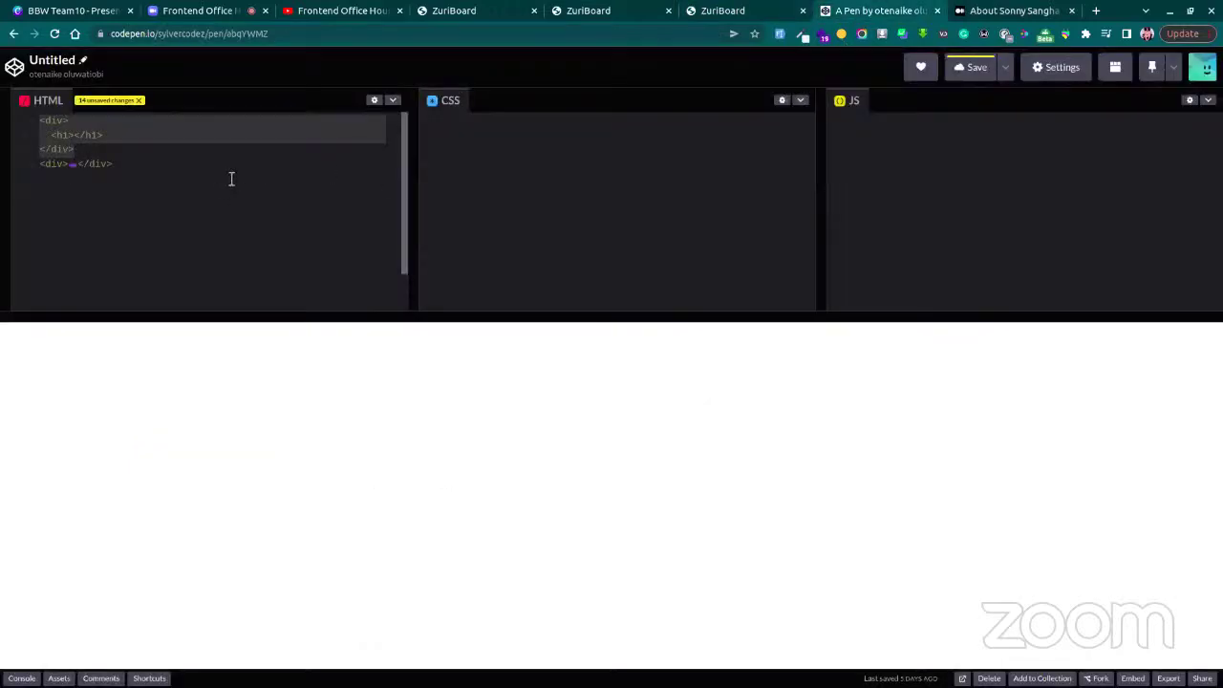
left_click(193, 189)
key("Return")
key("Return")
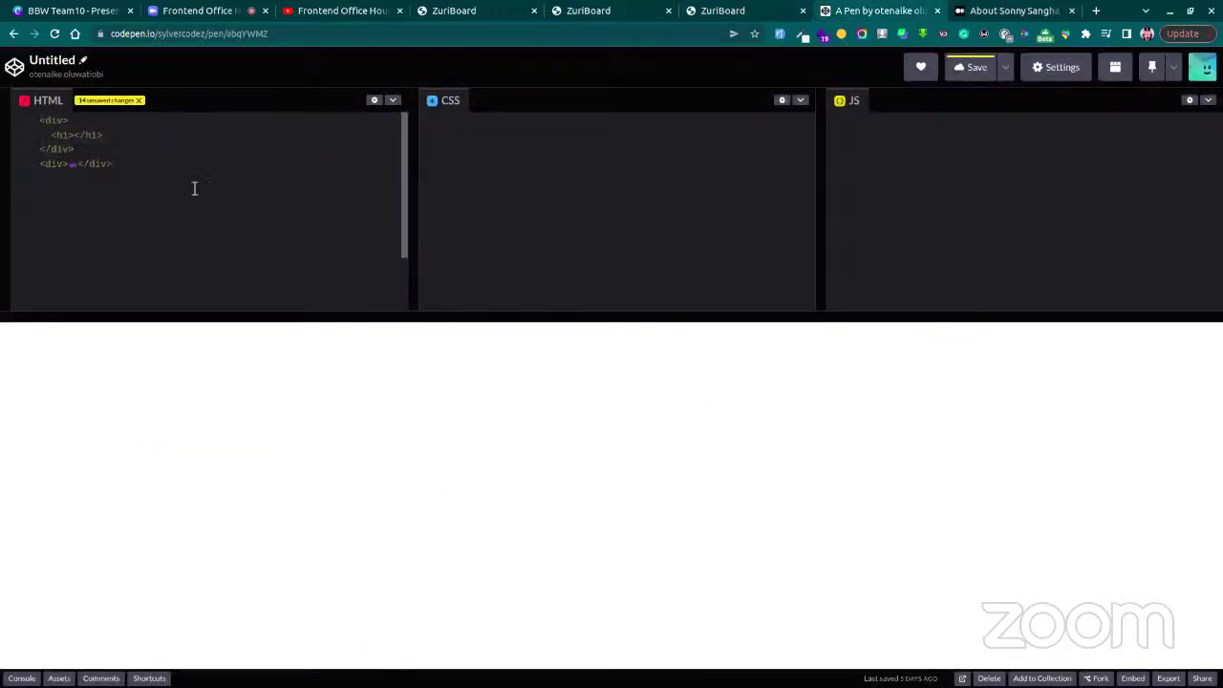
type("<")
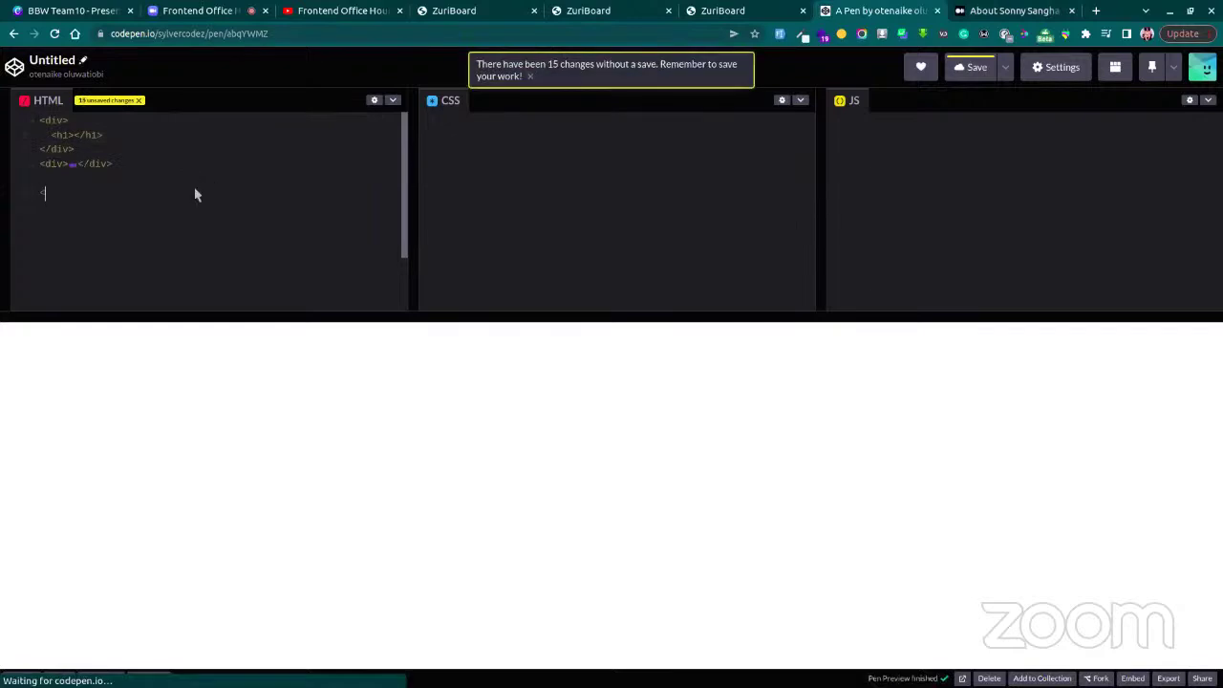
type("small>")
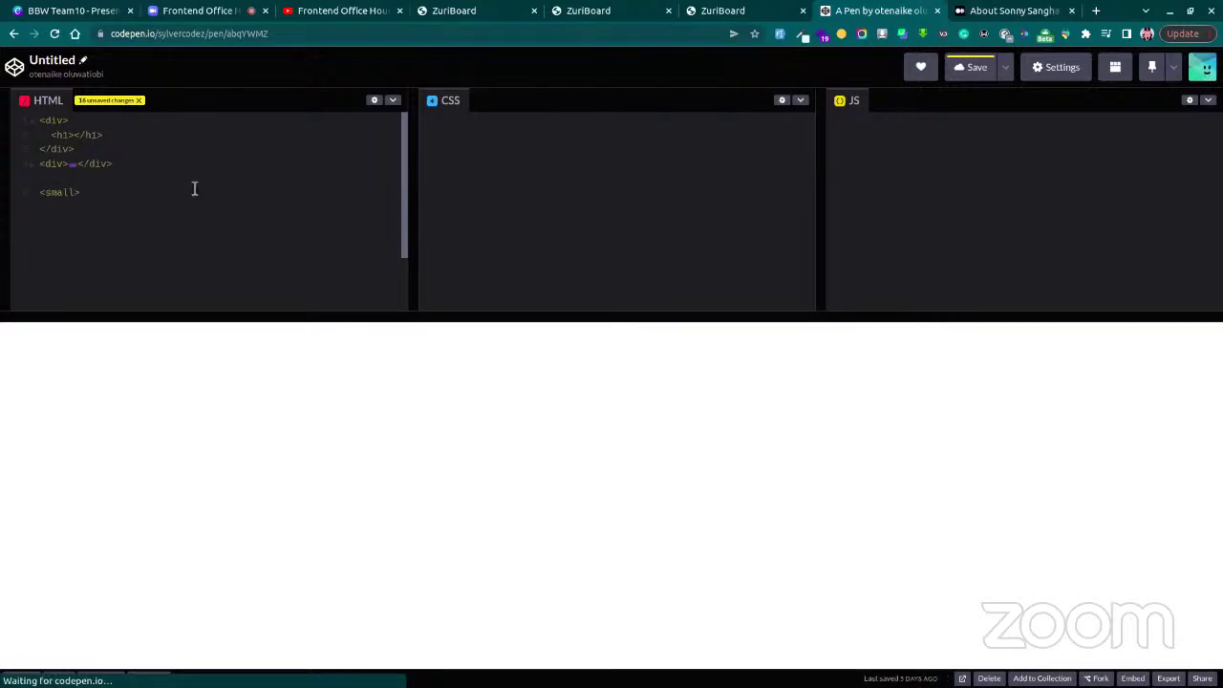
type("thiis is ")
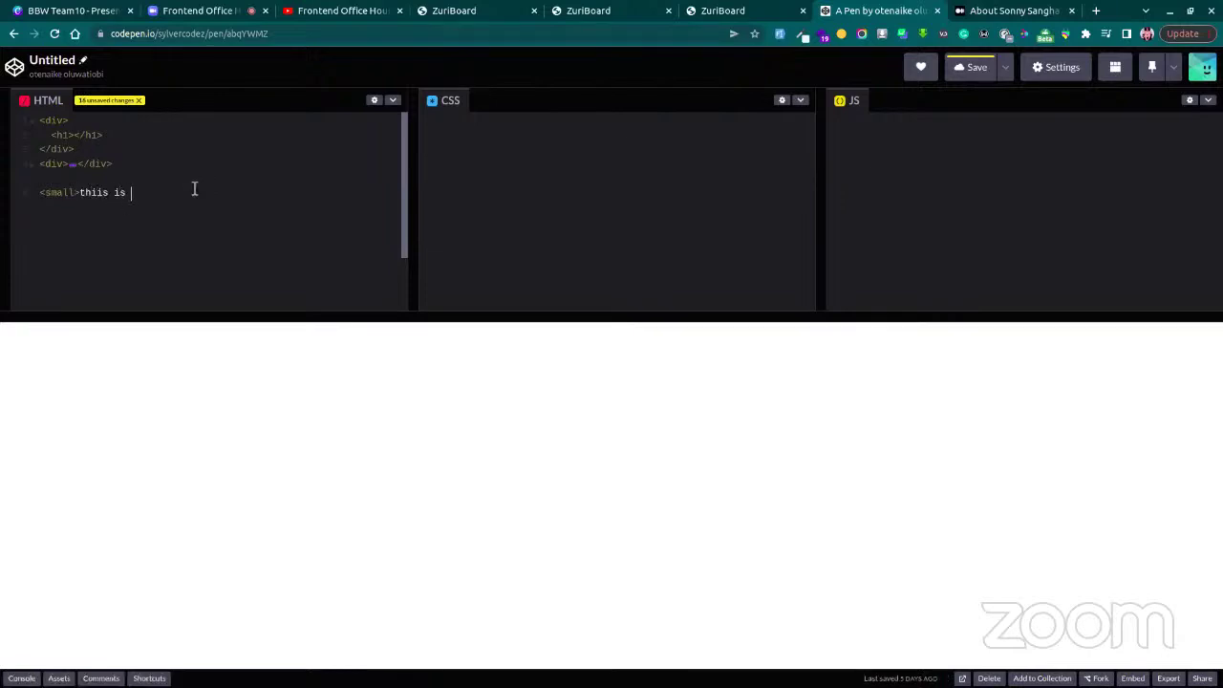
type("a traning</")
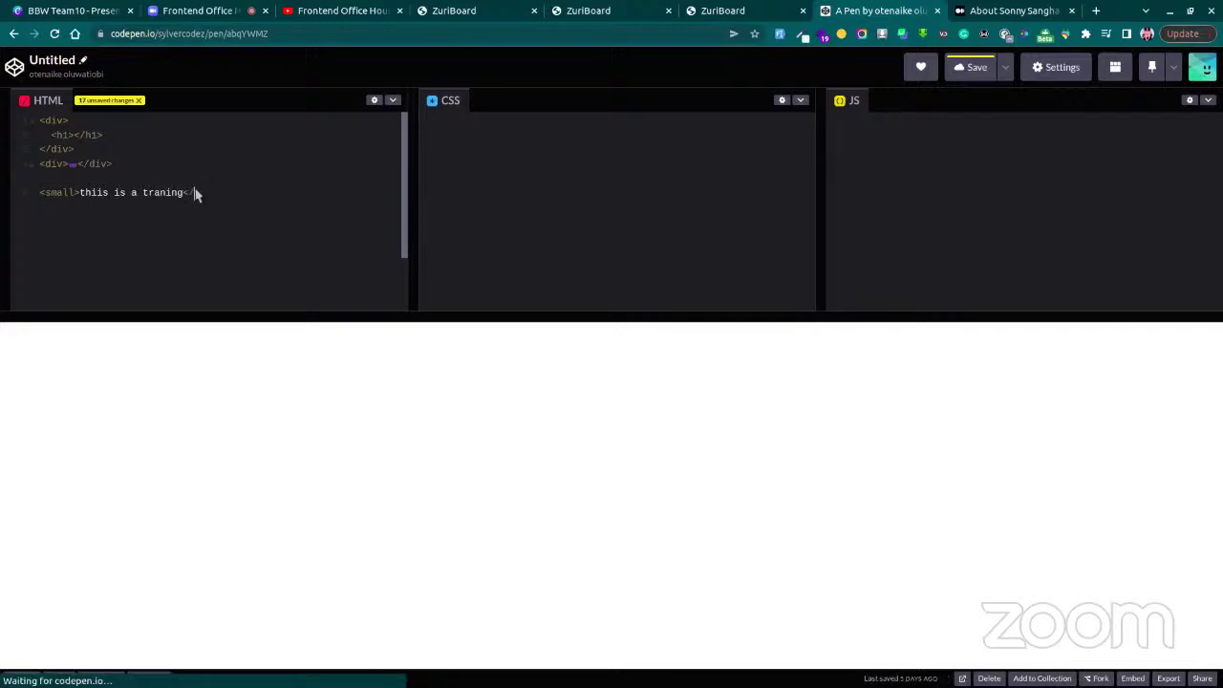
type("small>")
Extend the small element's text with "i love training"
left_click(187, 192)
type("i ")
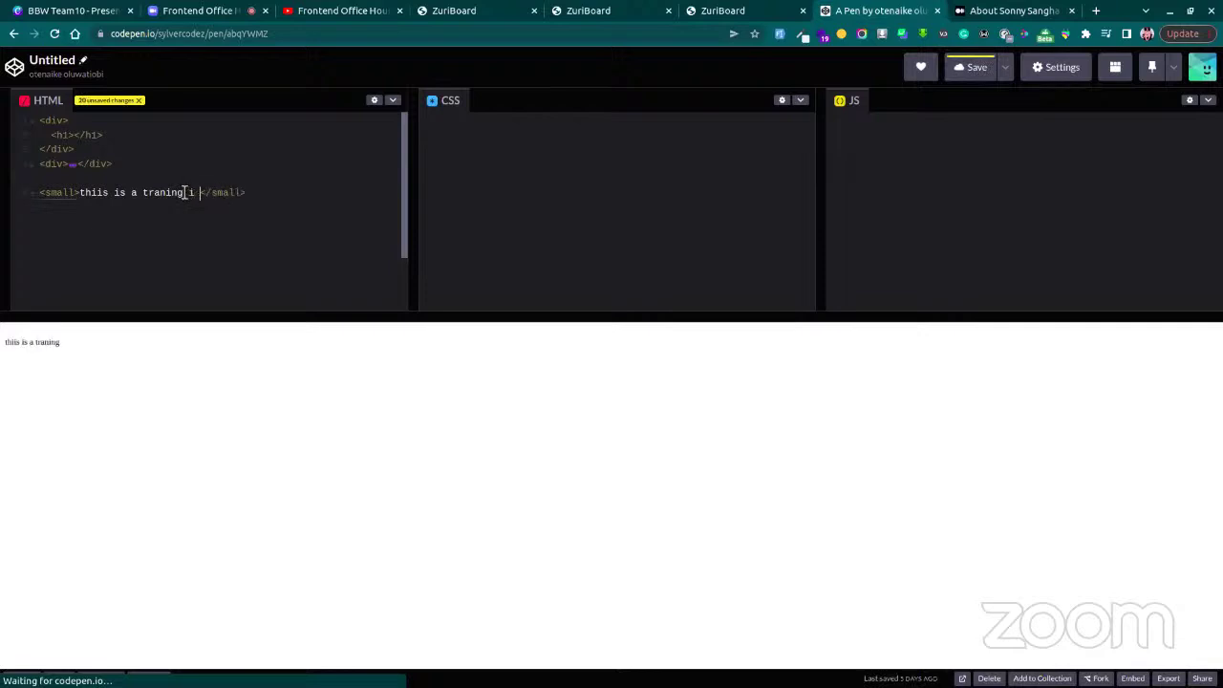
type("love")
type("traing")
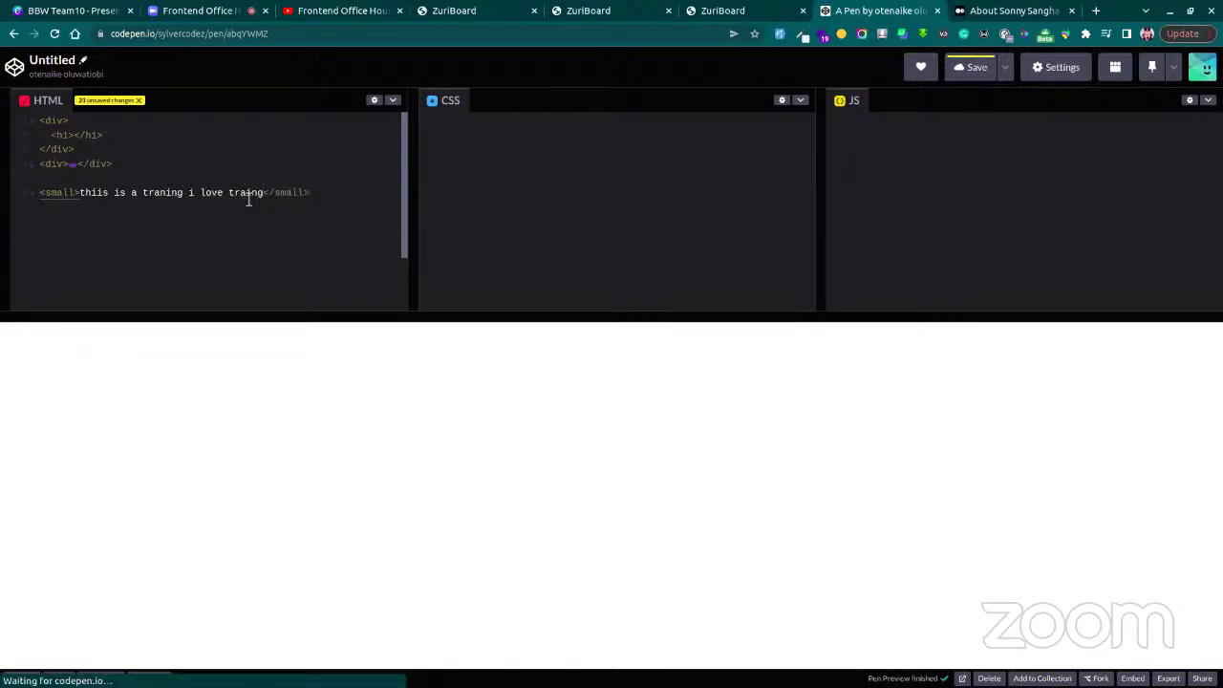
key("BackSpace")
type("ing")
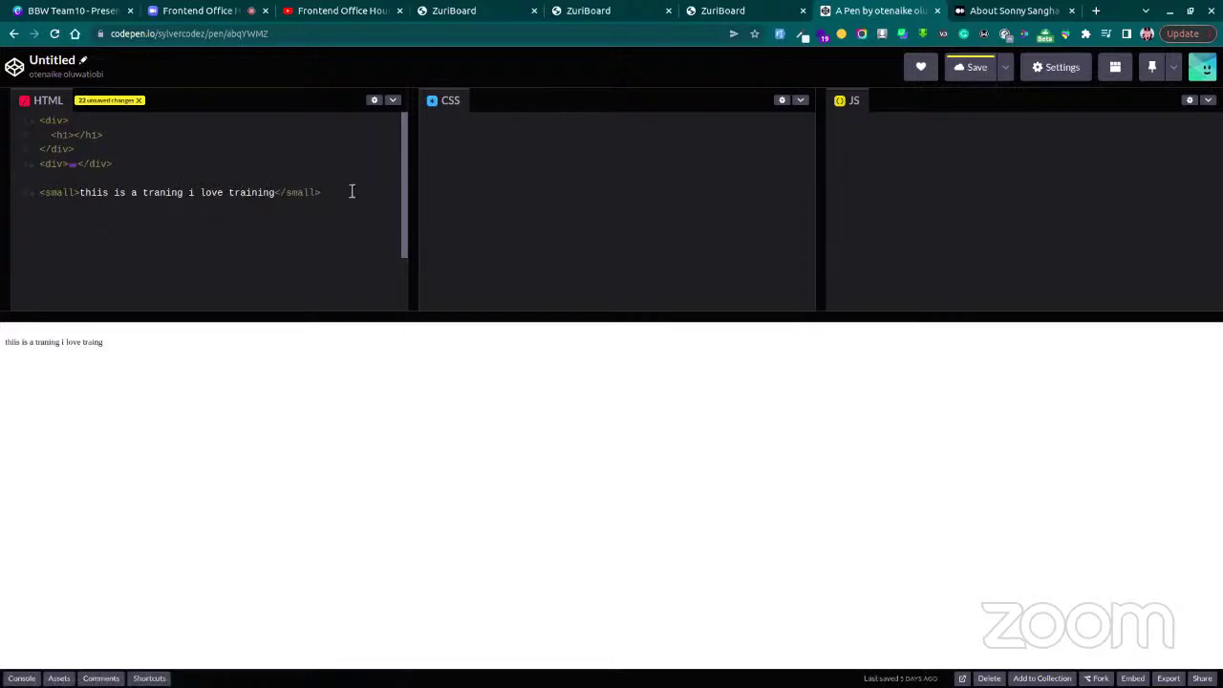
Duplicate the small element's line directly beneath the original
left_click_drag(352, 191, 36, 191)
key("ctrl+c")
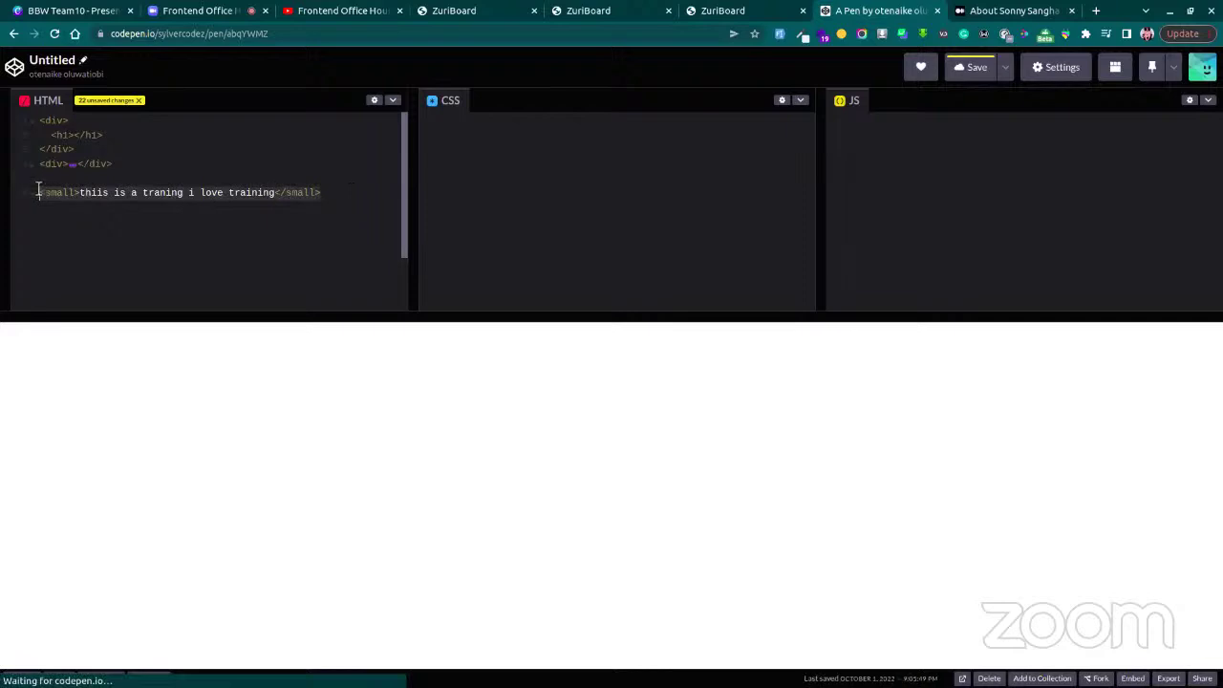
key("Down")
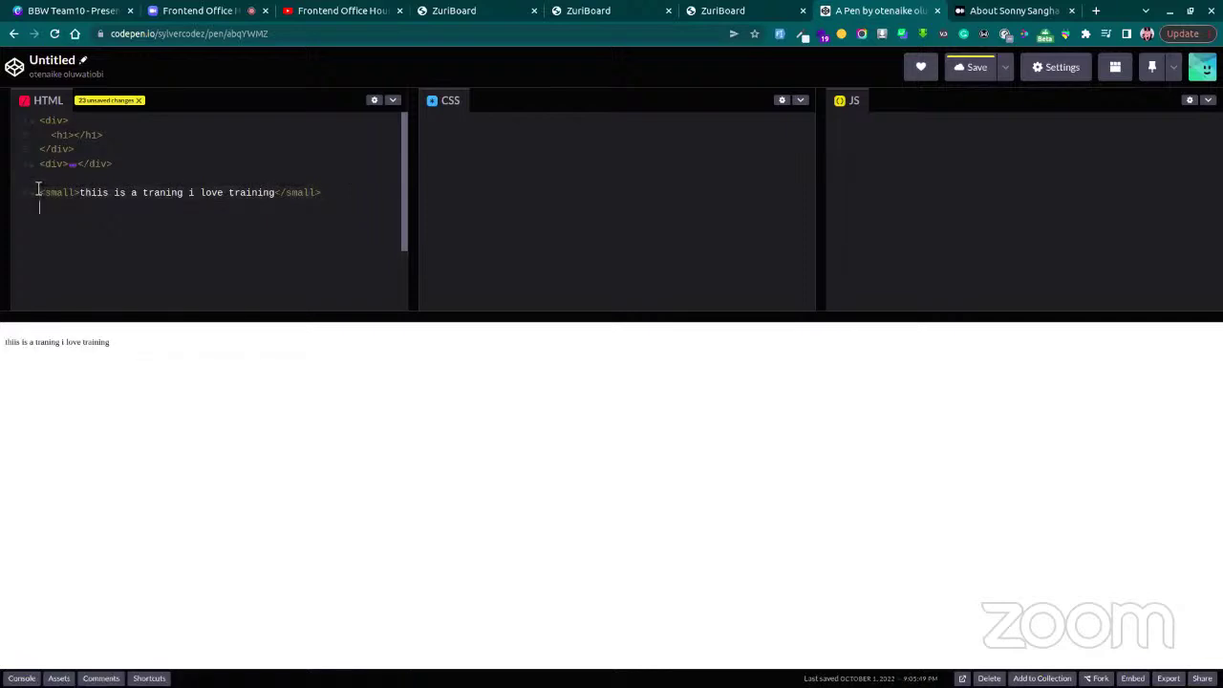
key("ctrl+v")
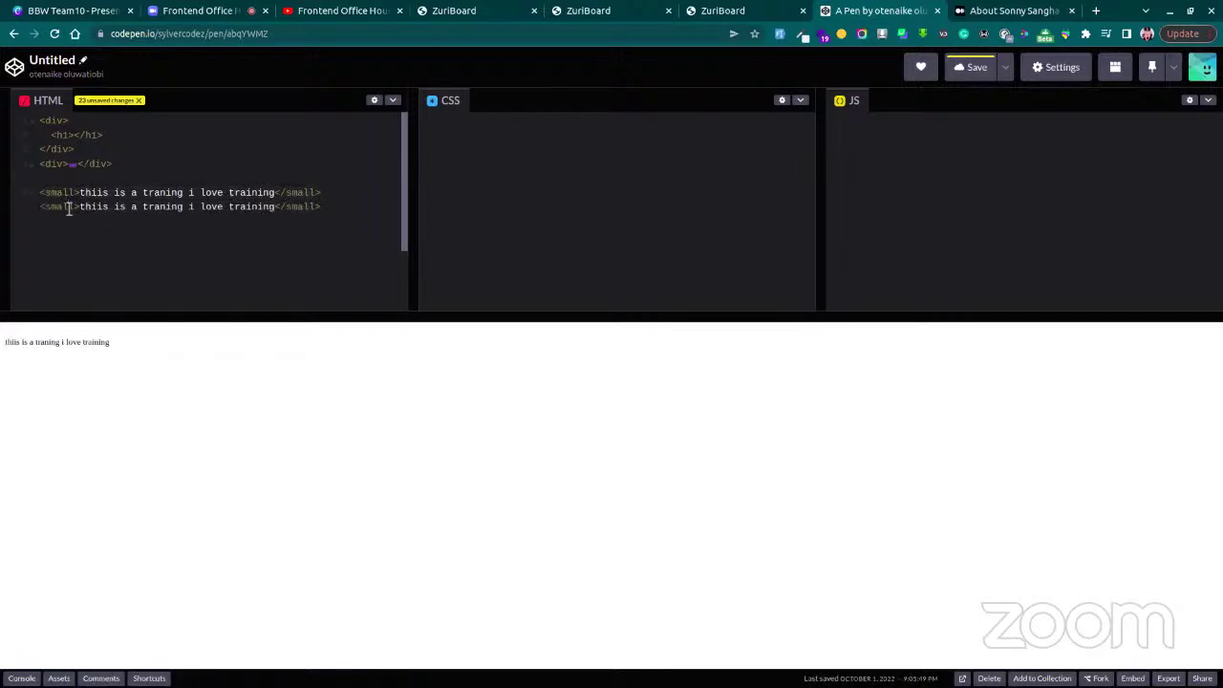
key("ctrl+z")
key("ctrl+v")
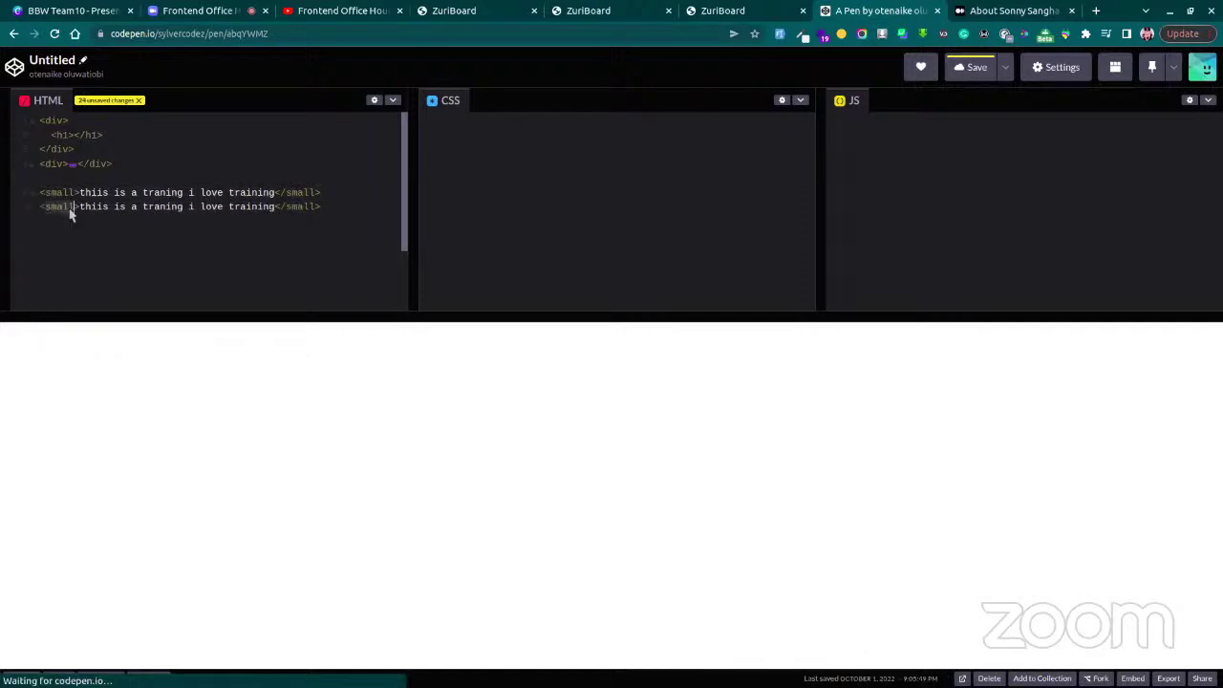
Change the opening and closing tags of the second small element in the HTML code to p
key("BackSpace")
key("BackSpace")
key("BackSpace")
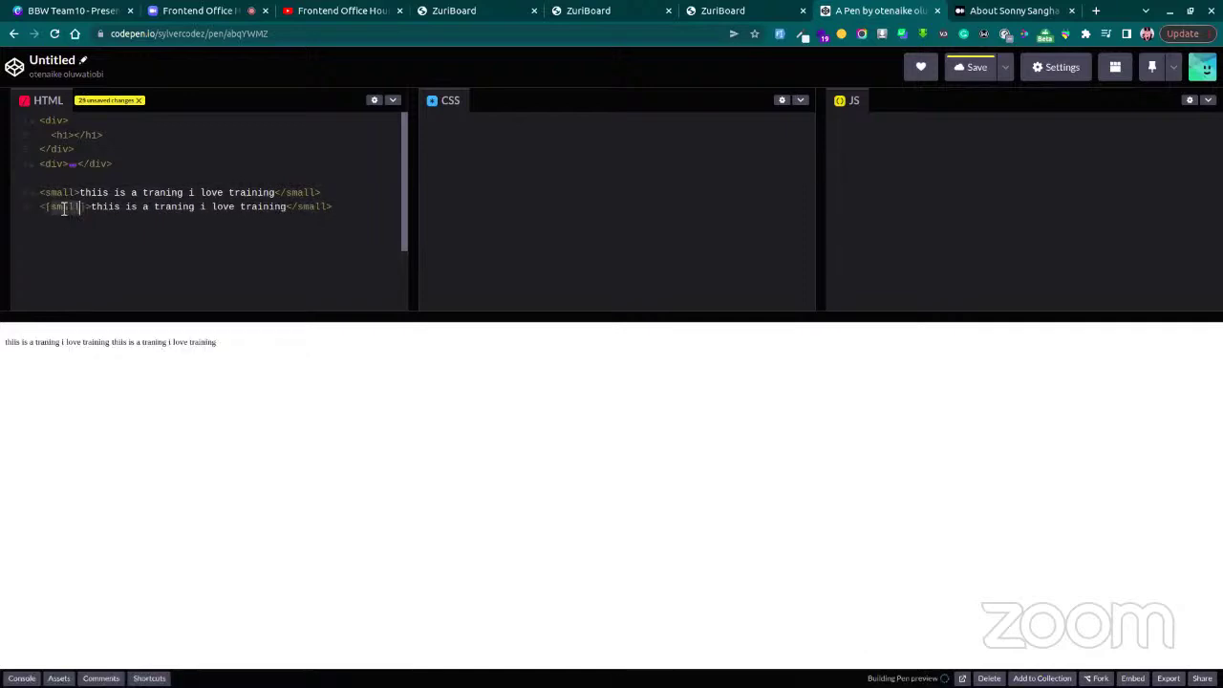
key("BackSpace")
key("Delete")
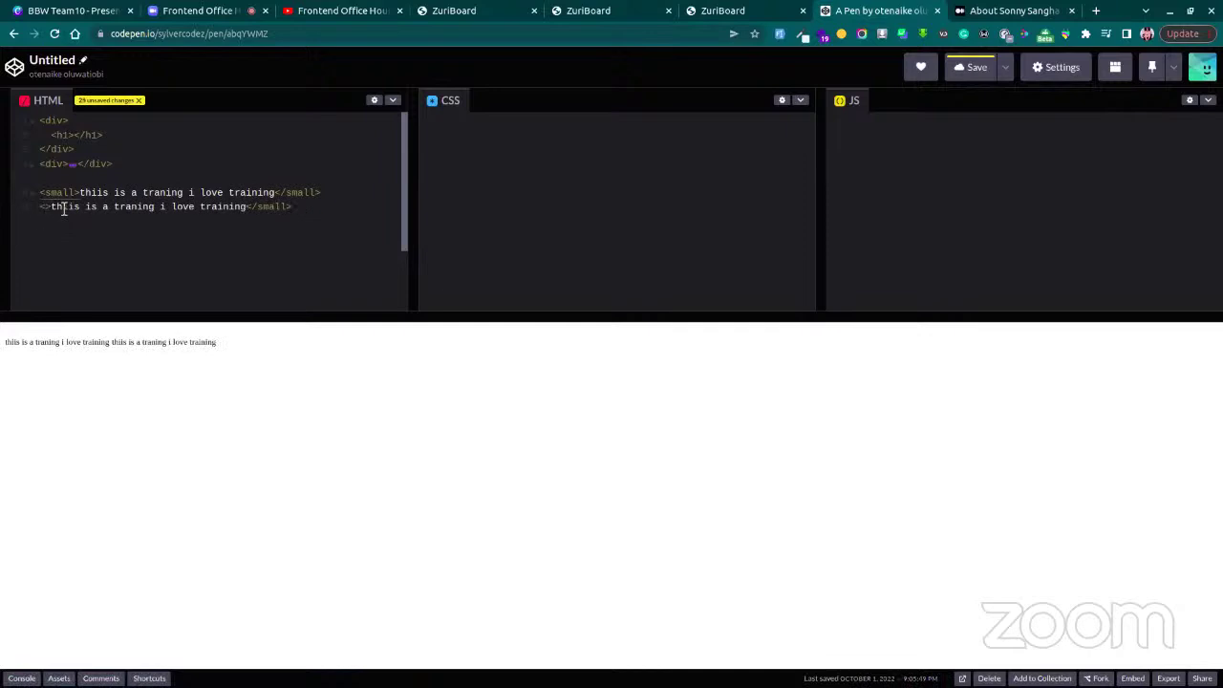
type("p")
left_click(256, 208)
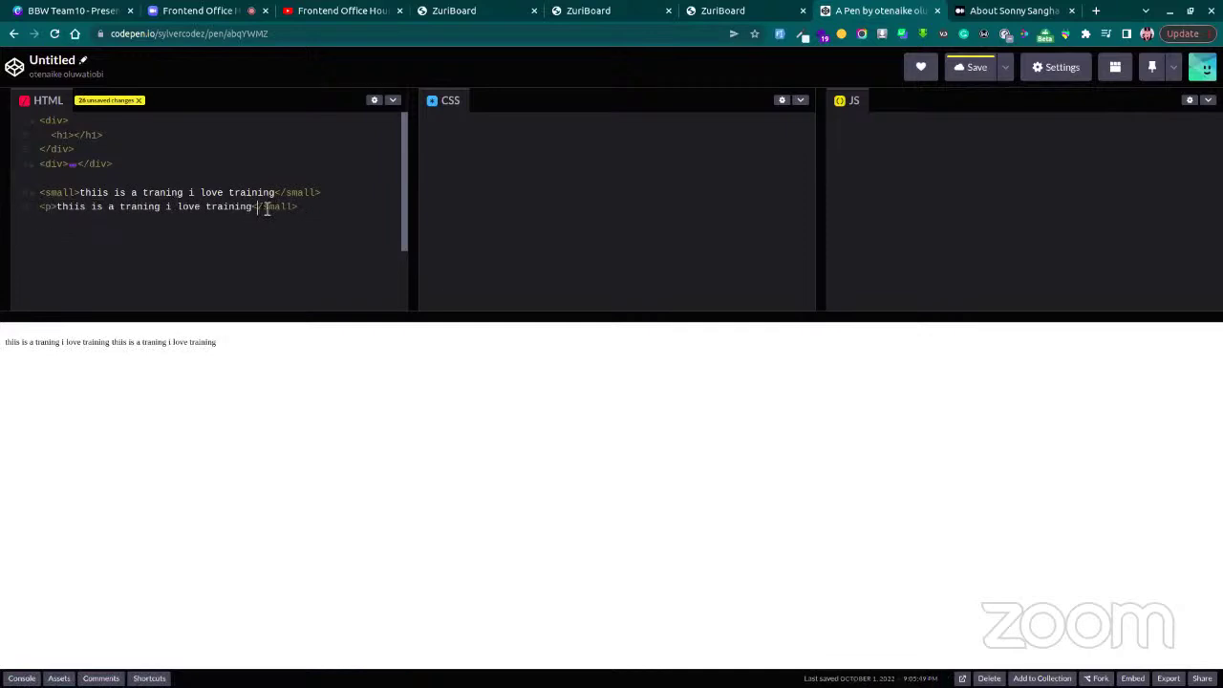
double_click(266, 208)
key("BackSpace")
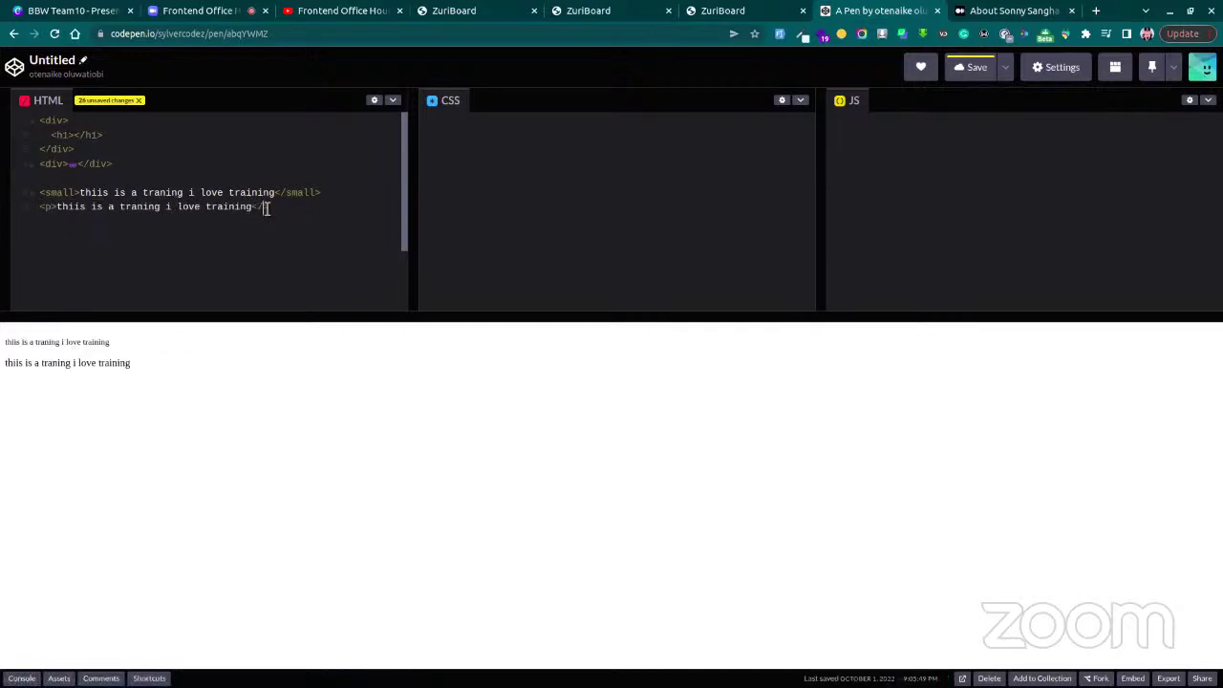
type("p>")
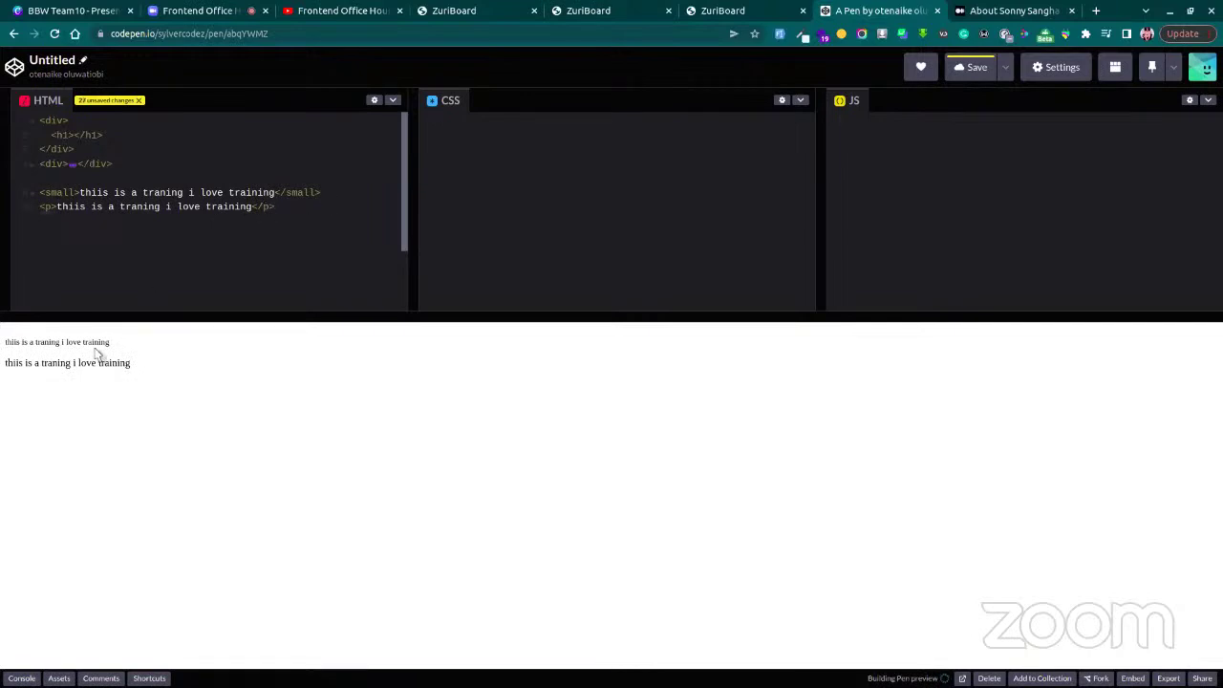
double_click(94, 342)
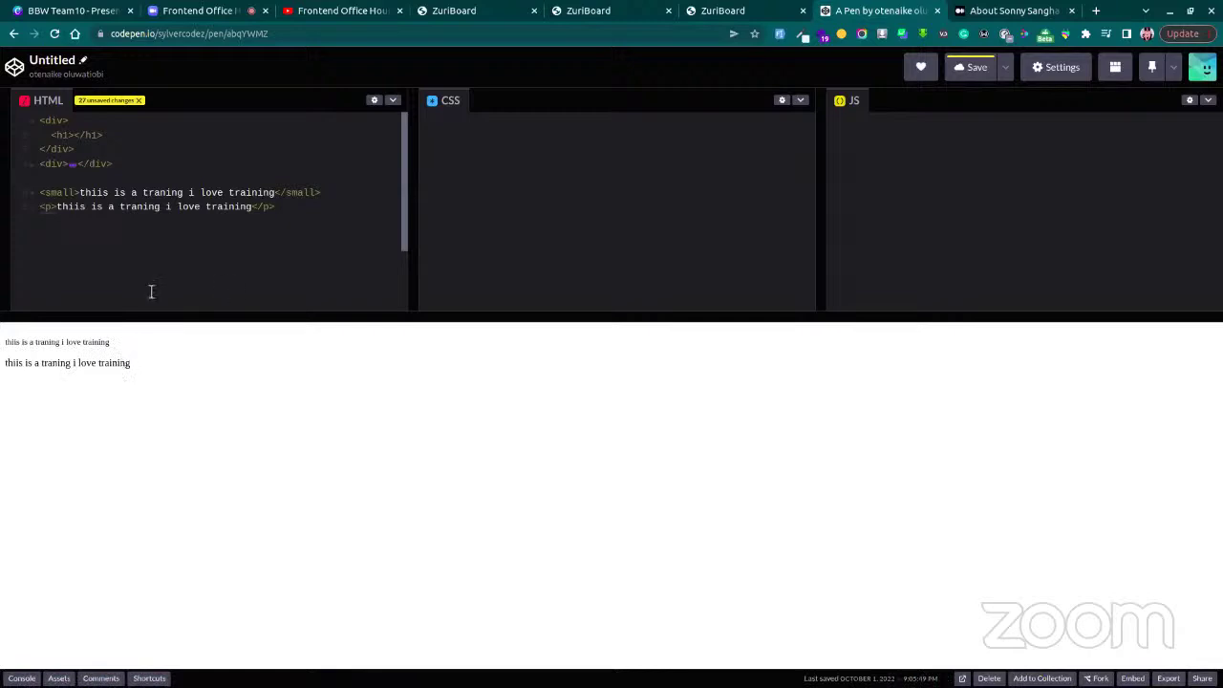
Delete both sample lines, the small element and the p element, from the HTML code
left_click_drag(280, 207, 31, 205)
key("BackSpace")
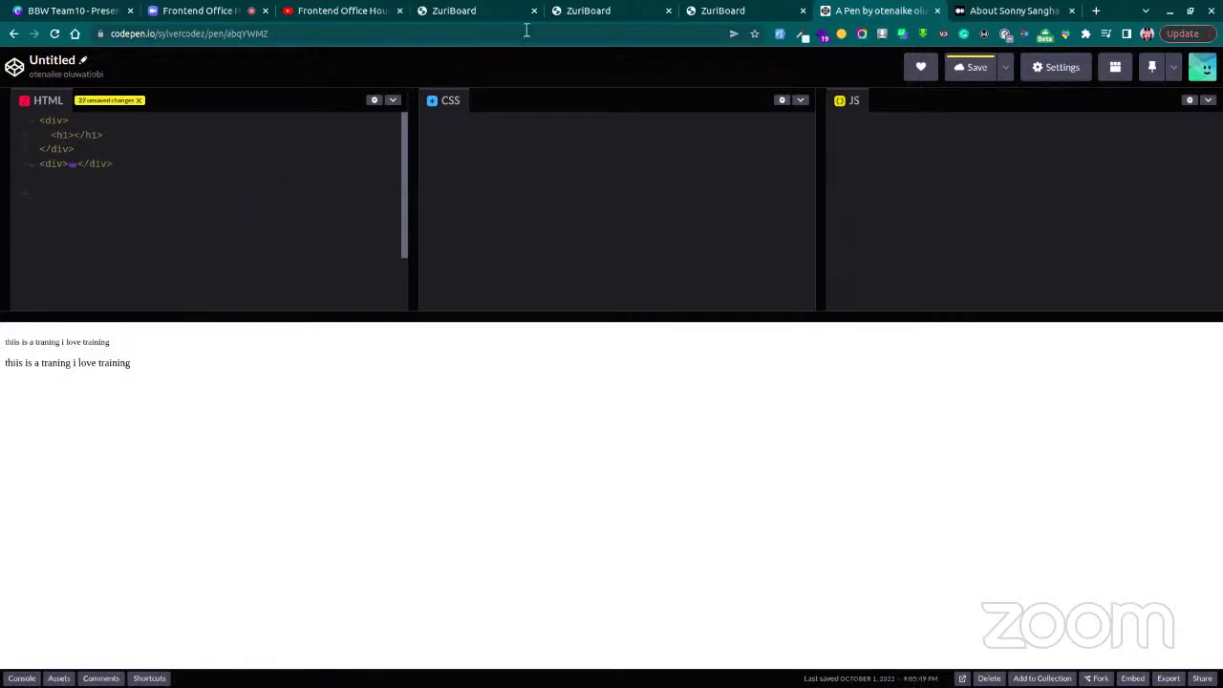
Switch to the ZuriBoard tribute page task and highlight the image style attribute, the CodePen URL submission mode and the whole brief
left_click(704, 12)
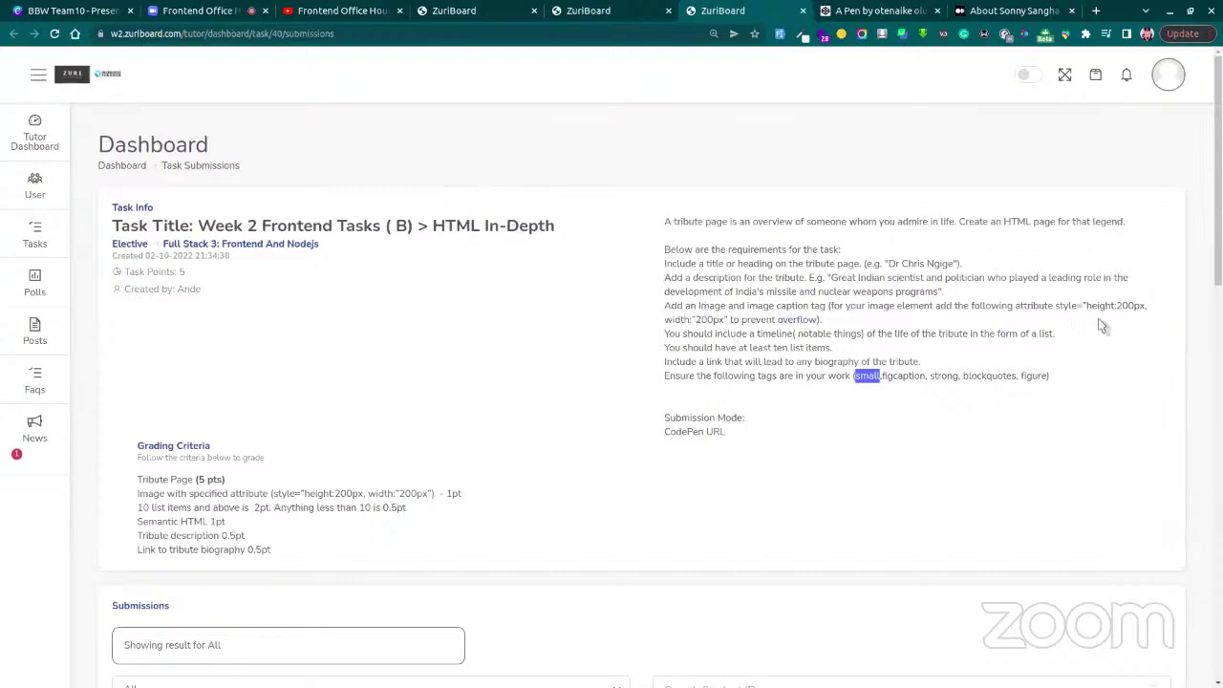
left_click_drag(1057, 305, 1160, 322)
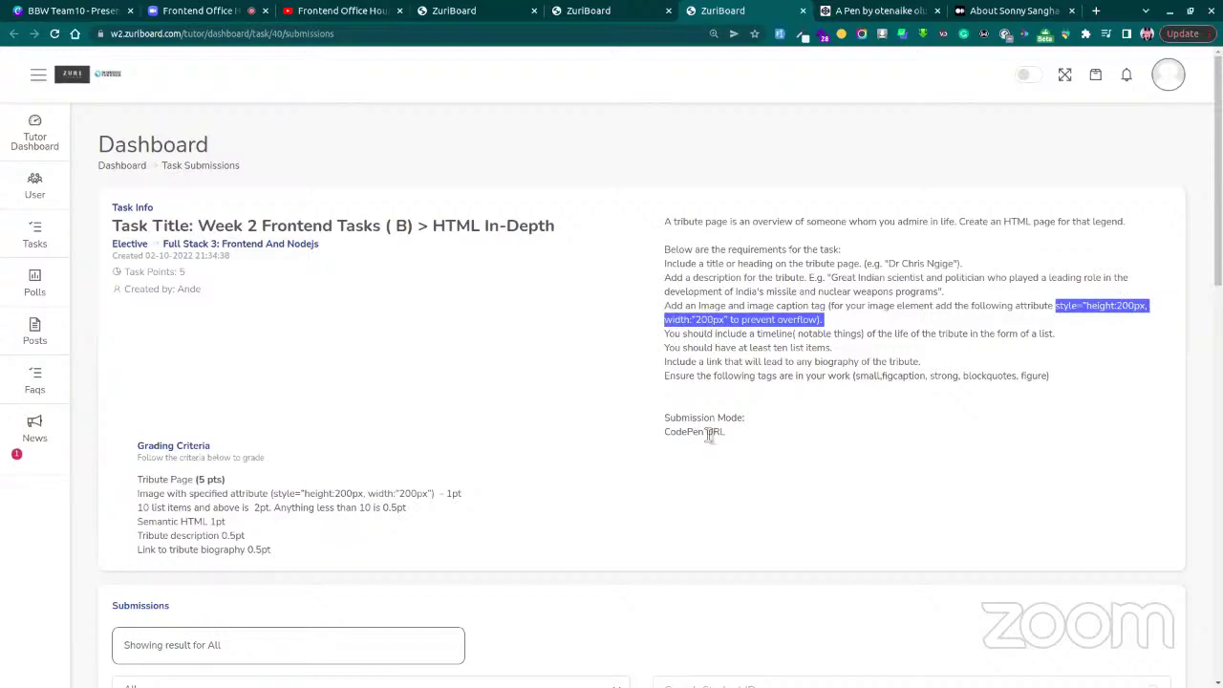
left_click_drag(728, 434, 666, 433)
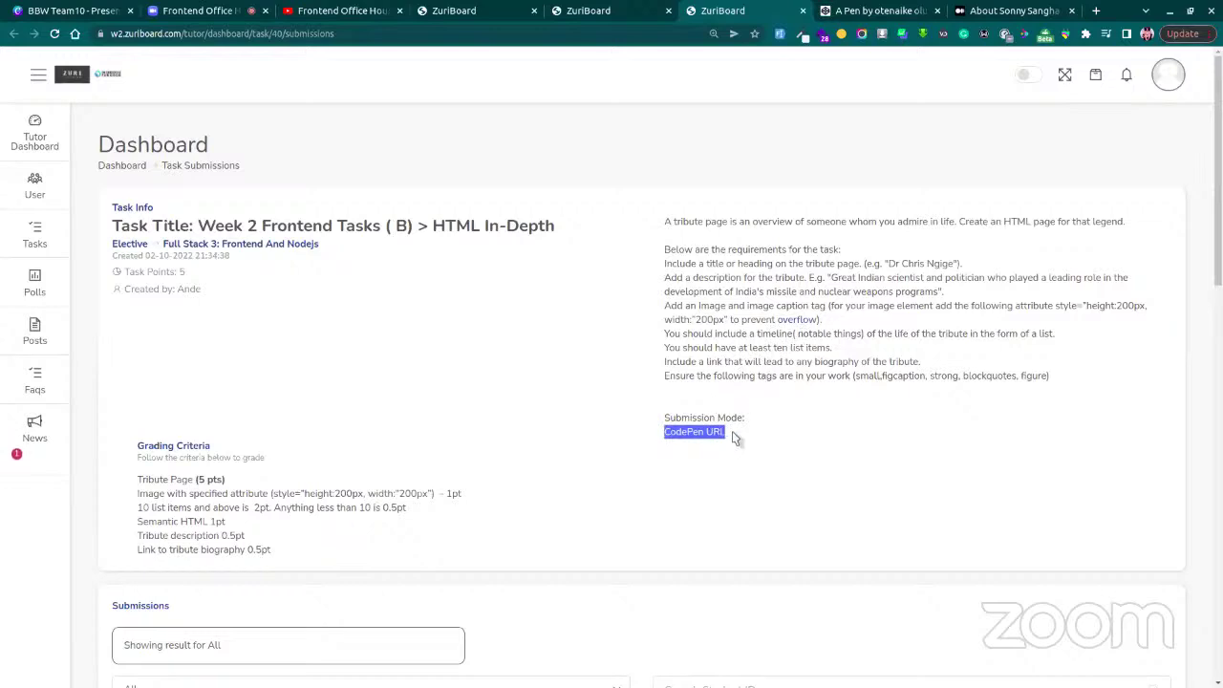
left_click_drag(732, 435, 657, 436)
left_click_drag(663, 222, 784, 431)
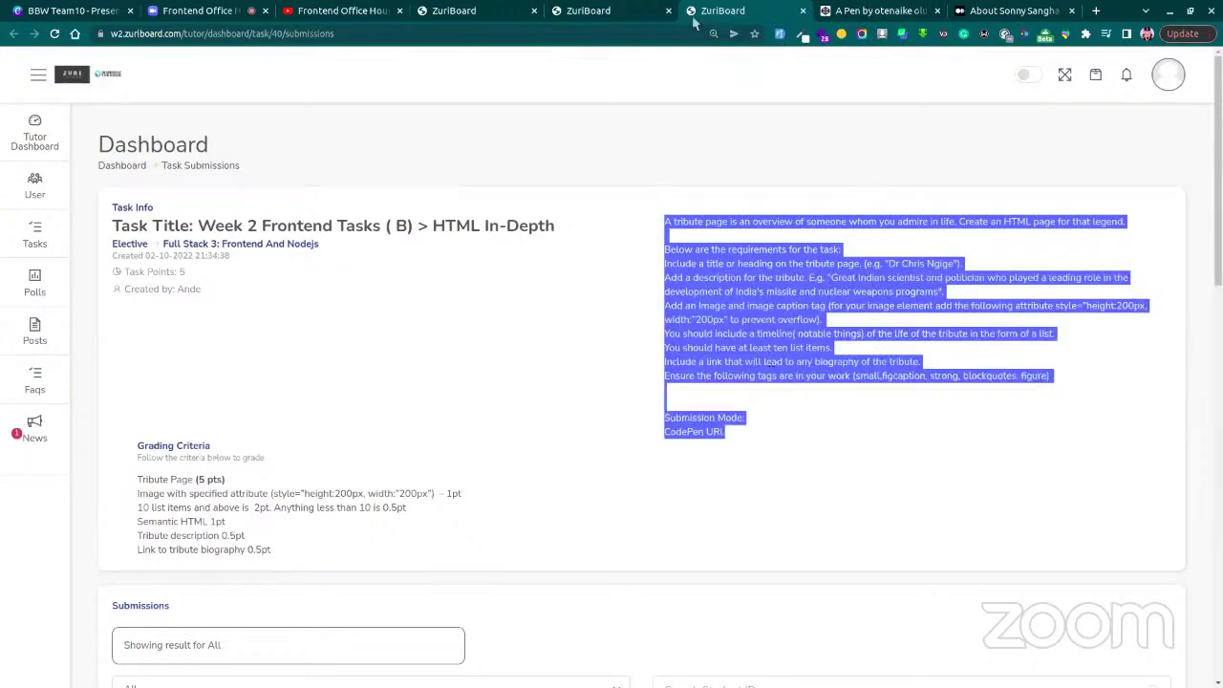
Open the Week 2 Frontend Task (c) submissions page from the assigned tasks and highlight its student data and heading requirement
left_click(590, 11)
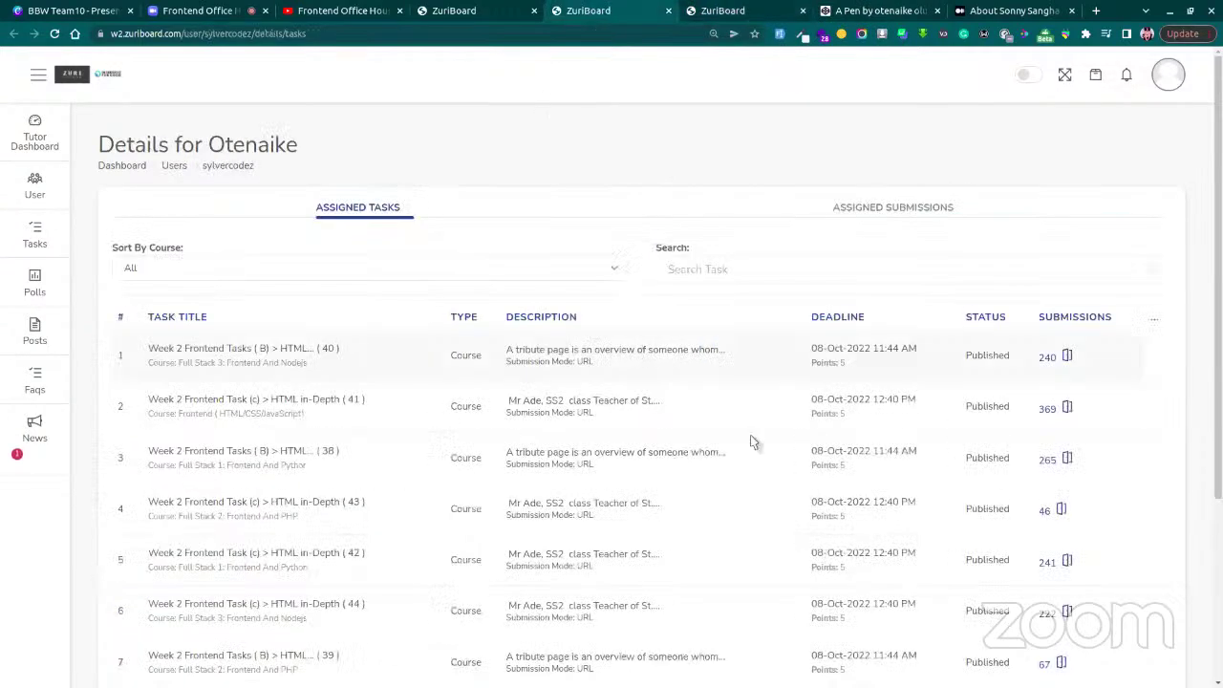
left_click(1054, 421)
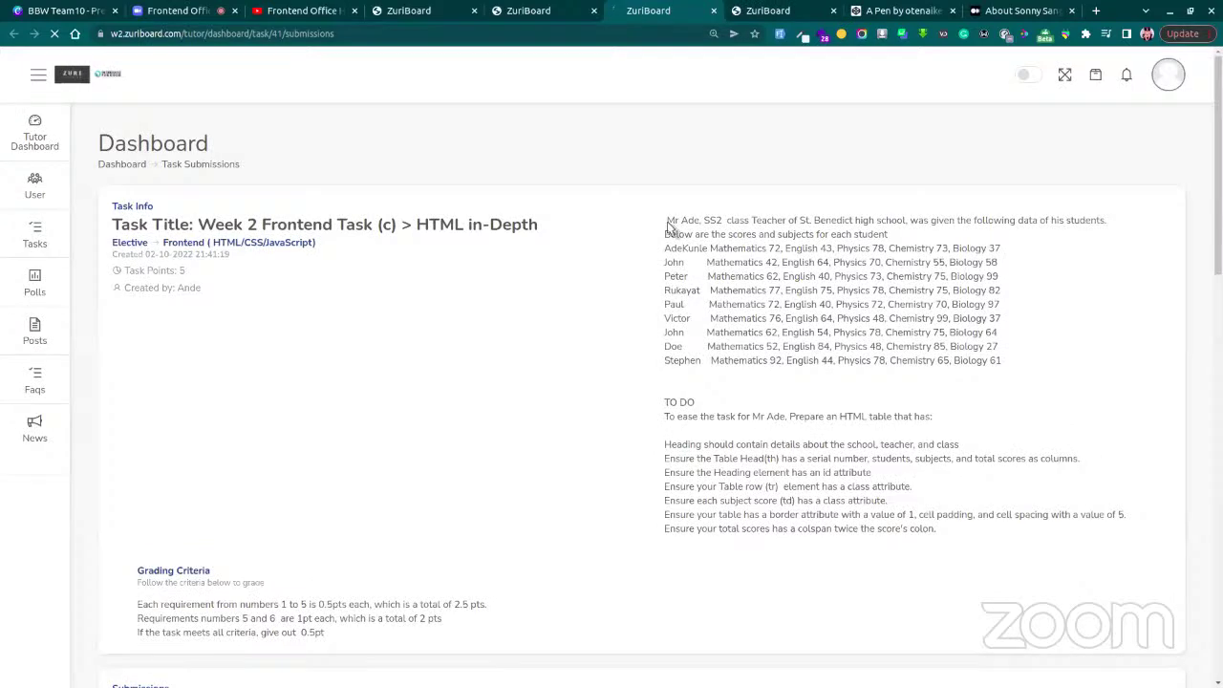
left_click_drag(667, 222, 829, 334)
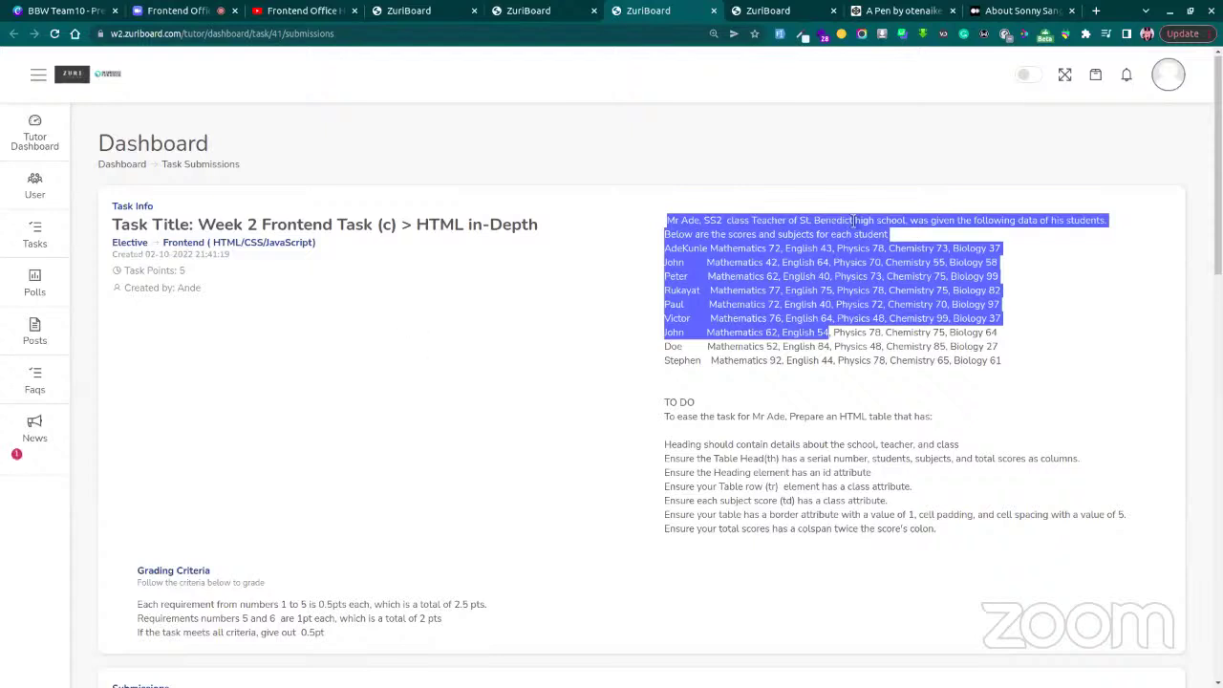
left_click(1001, 374)
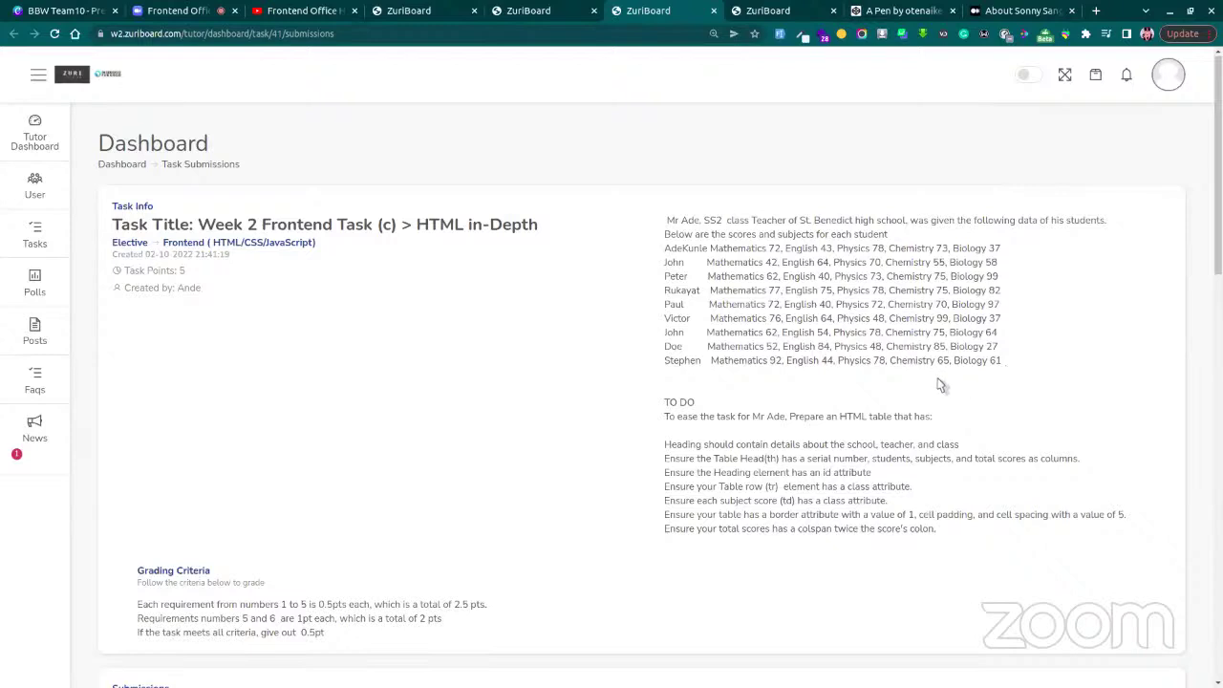
left_click_drag(664, 445, 955, 446)
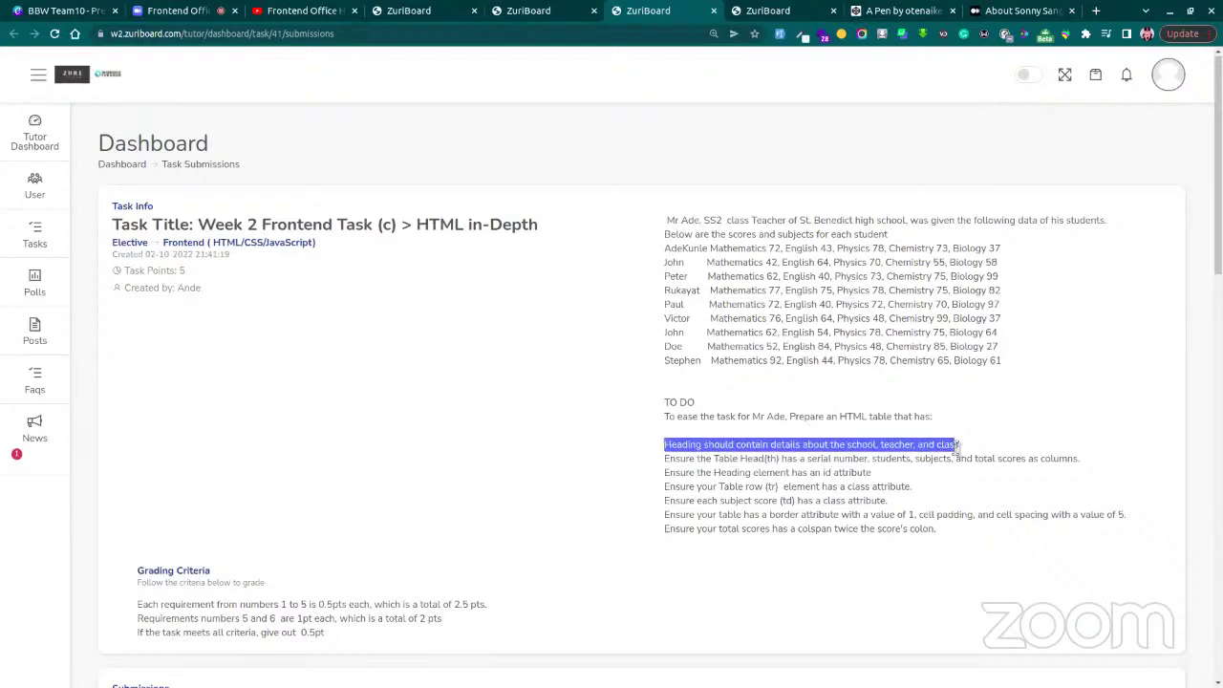
Open docs.google.com in a new browser tab and create a blank document
left_click(1102, 15)
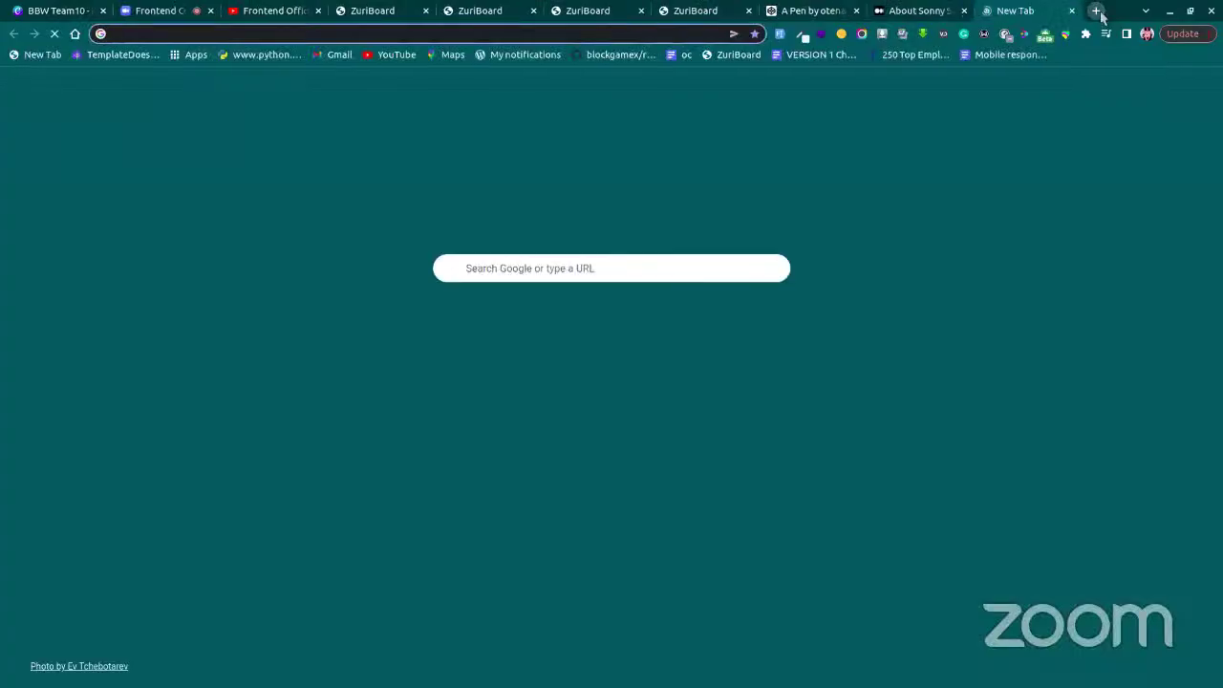
type("docs.google.com")
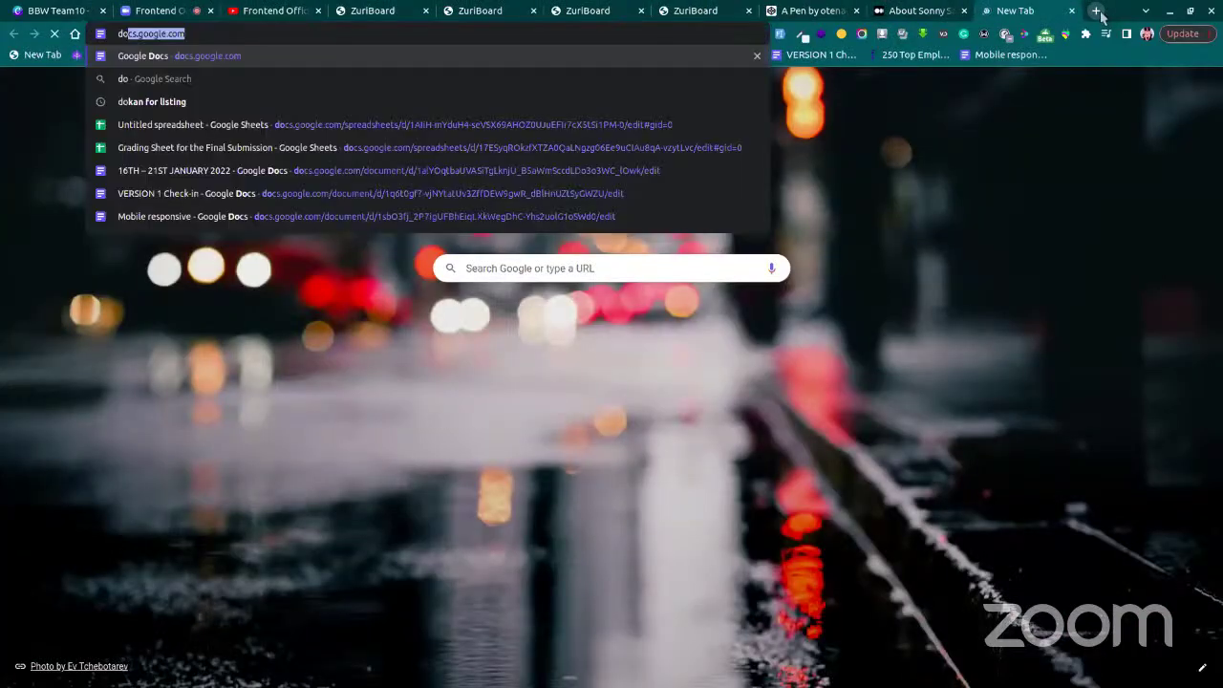
key("Return")
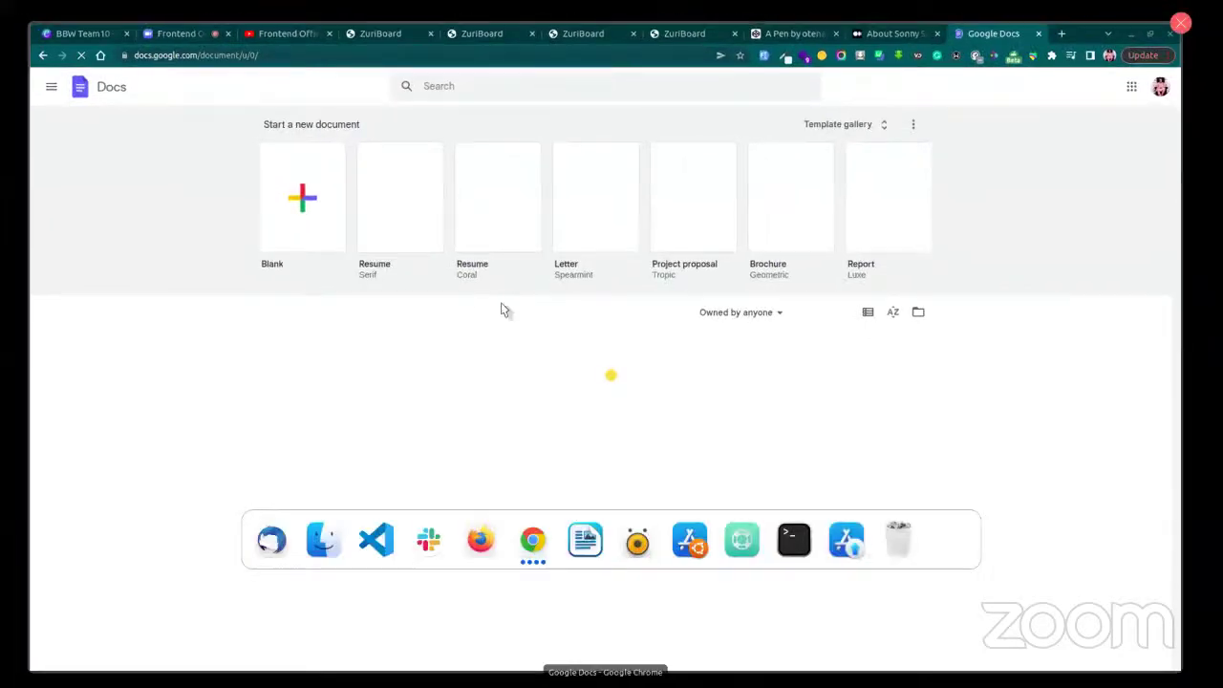
left_click(282, 195)
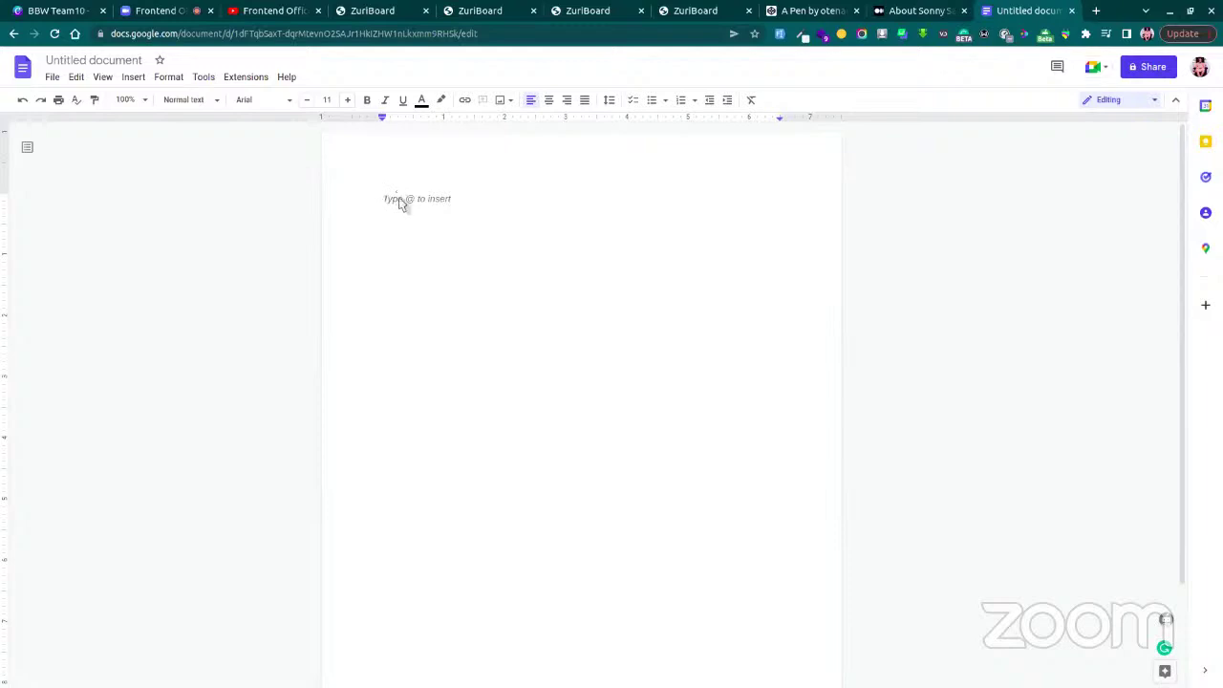
Insert a table with ten columns and two rows, and place the text cursor on the line above it
left_click(163, 76)
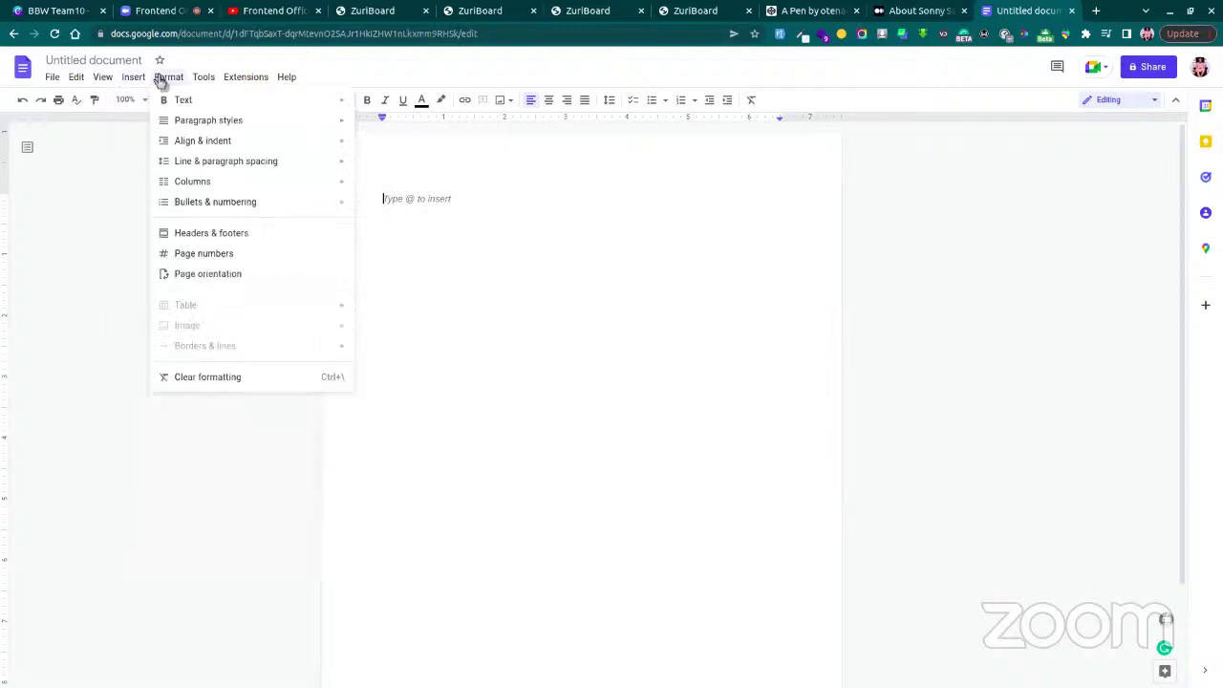
mouse_move(128, 77)
mouse_move(232, 129)
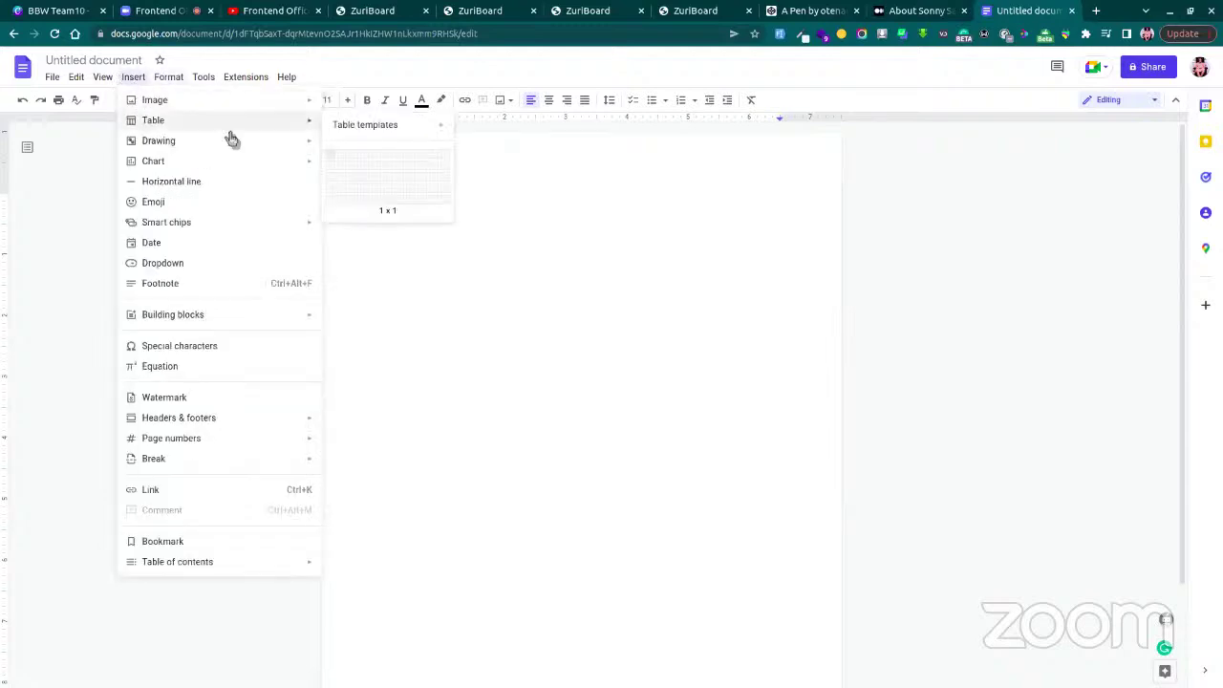
left_click(433, 164)
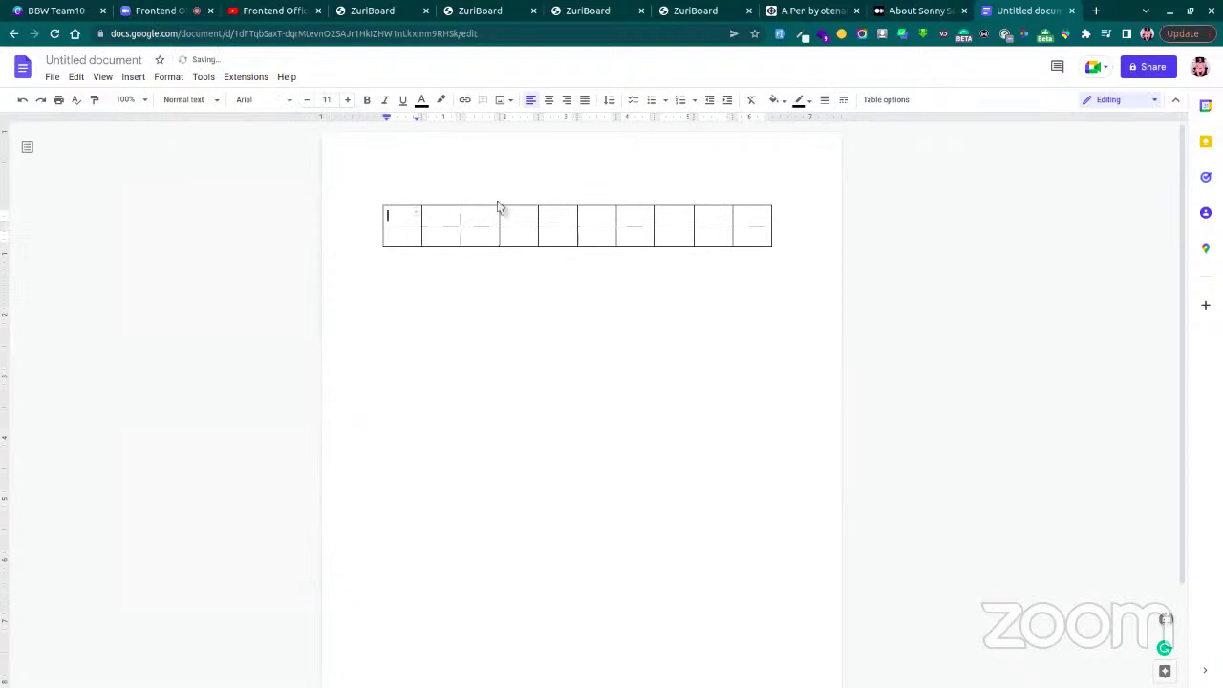
left_click(471, 187)
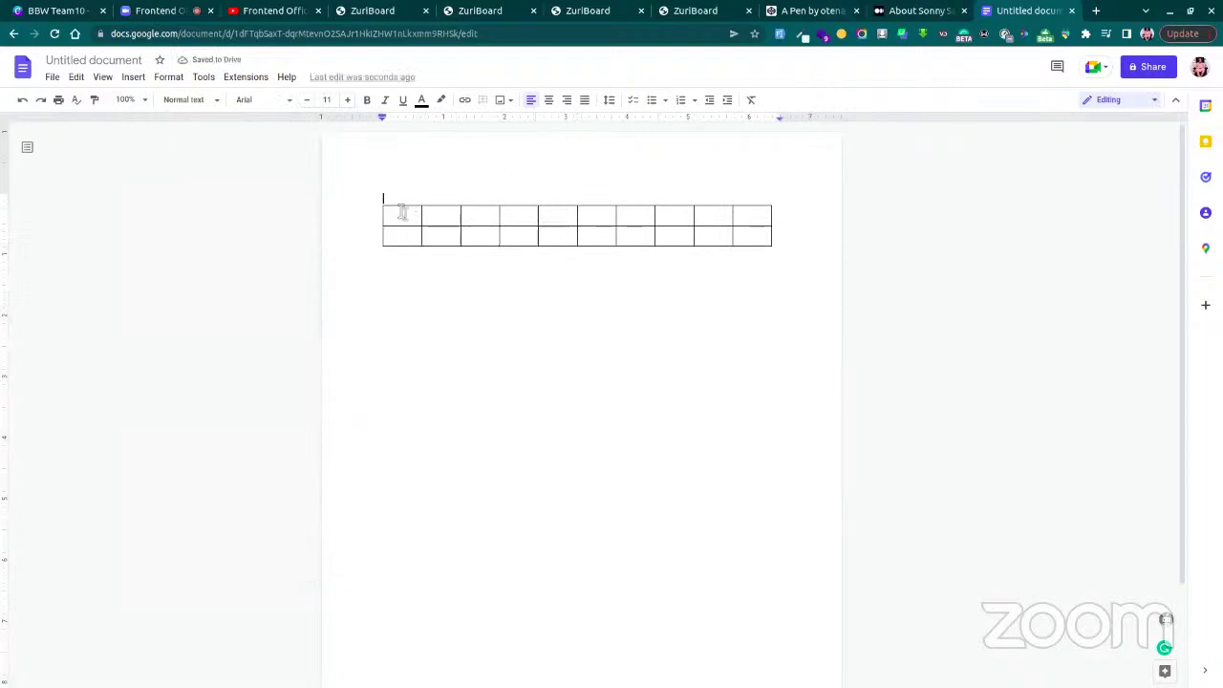
Copy the opening sentence about the SS2 class teacher from the ZuriBoard task (c) brief and paste it above the table in Google Docs
left_click(602, 15)
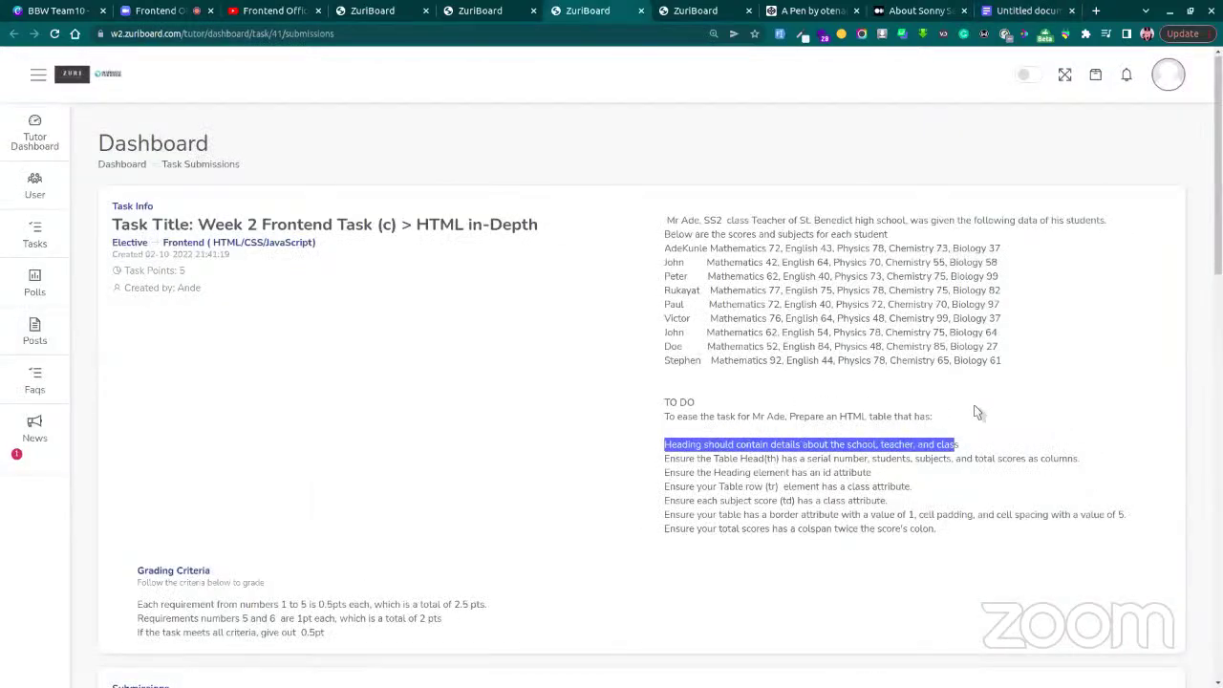
left_click(1118, 230)
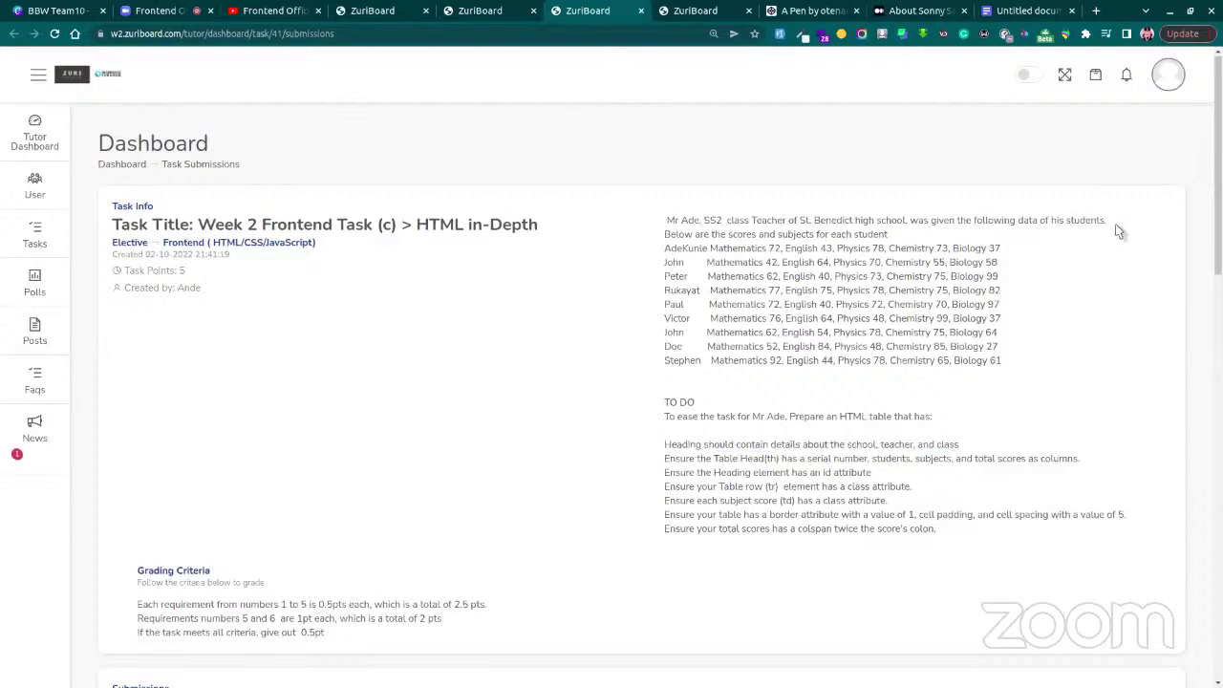
left_click_drag(1115, 223, 668, 217)
key("ctrl+c")
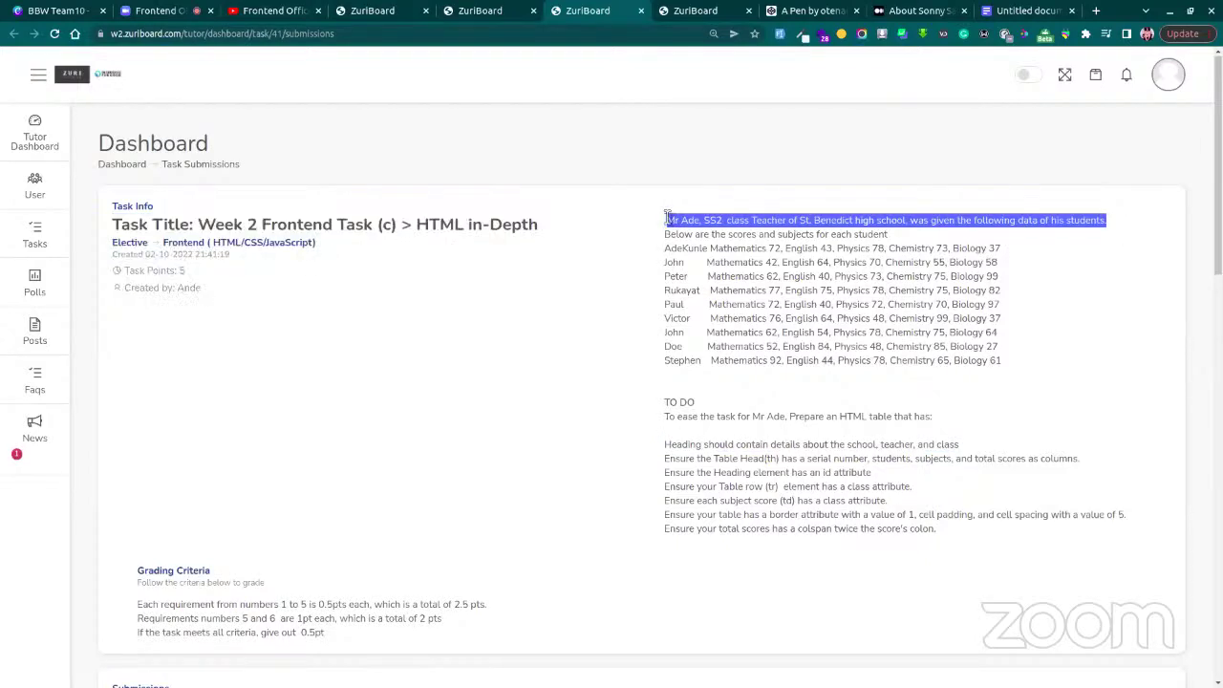
left_click(1022, 10)
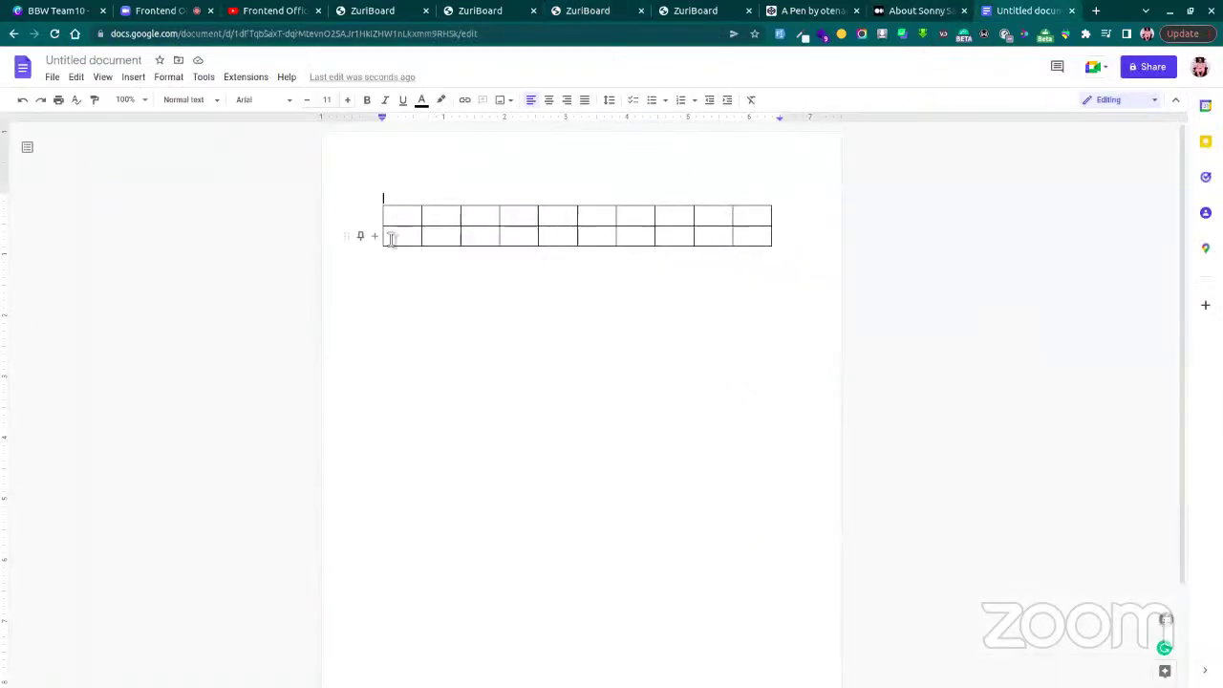
left_click(383, 191)
key("ctrl+v")
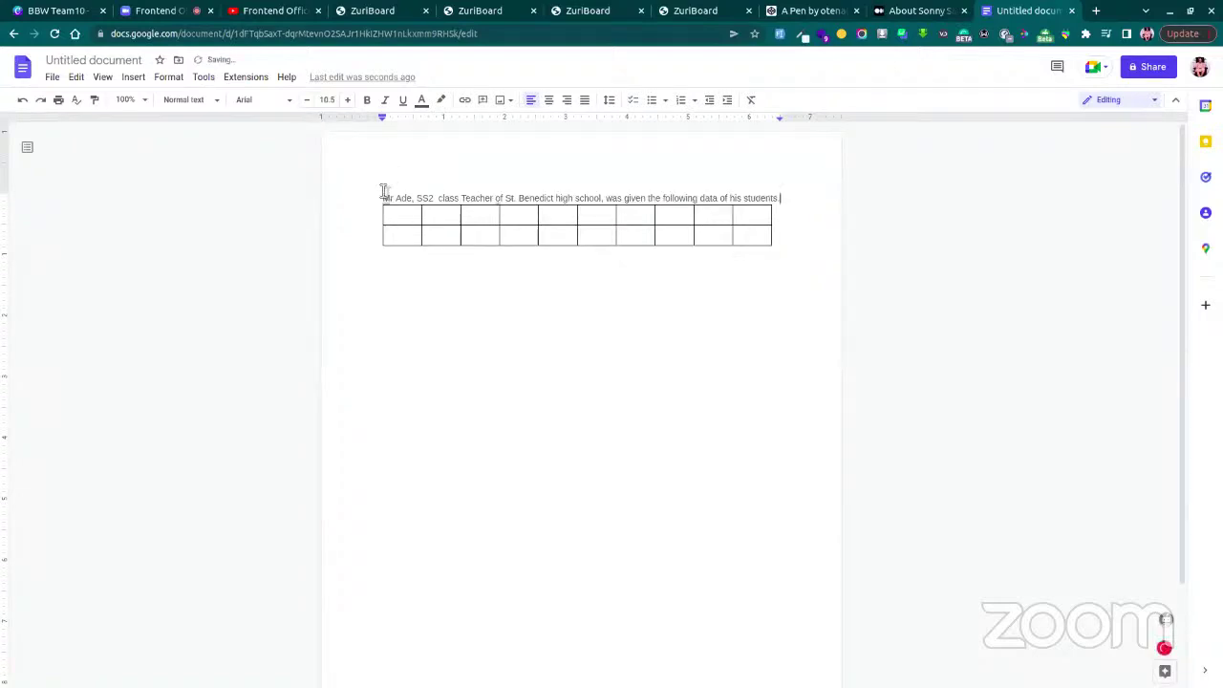
Make the pasted sentence bold at font size 19.5 and add an empty line between it and the table
triple_click(789, 198)
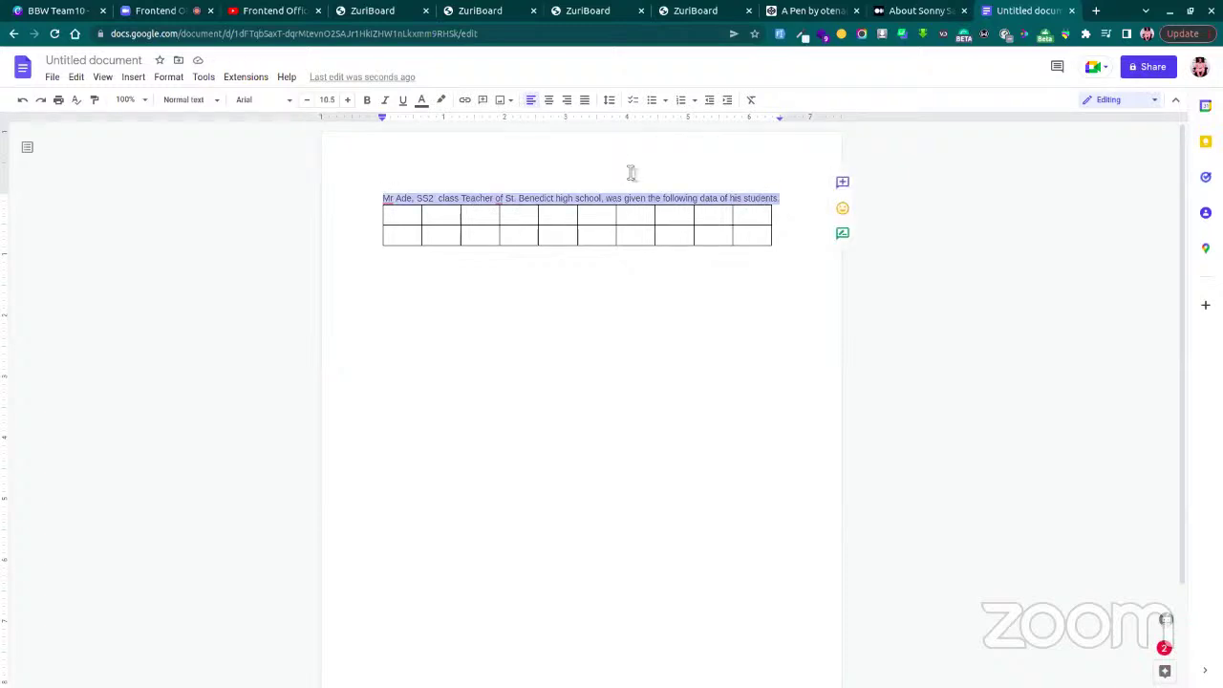
key("ctrl+b")
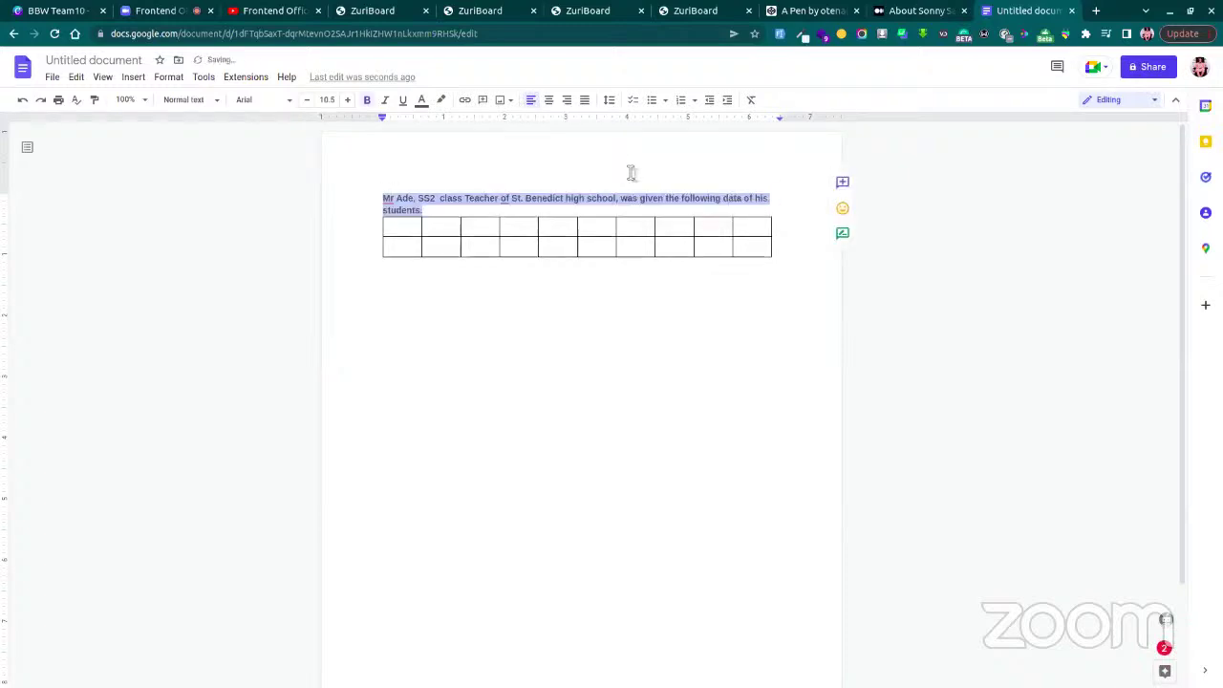
left_click(349, 103)
left_click(350, 103)
left_click(350, 104)
left_click(350, 103)
left_click(349, 103)
left_click(350, 103)
left_click(350, 103)
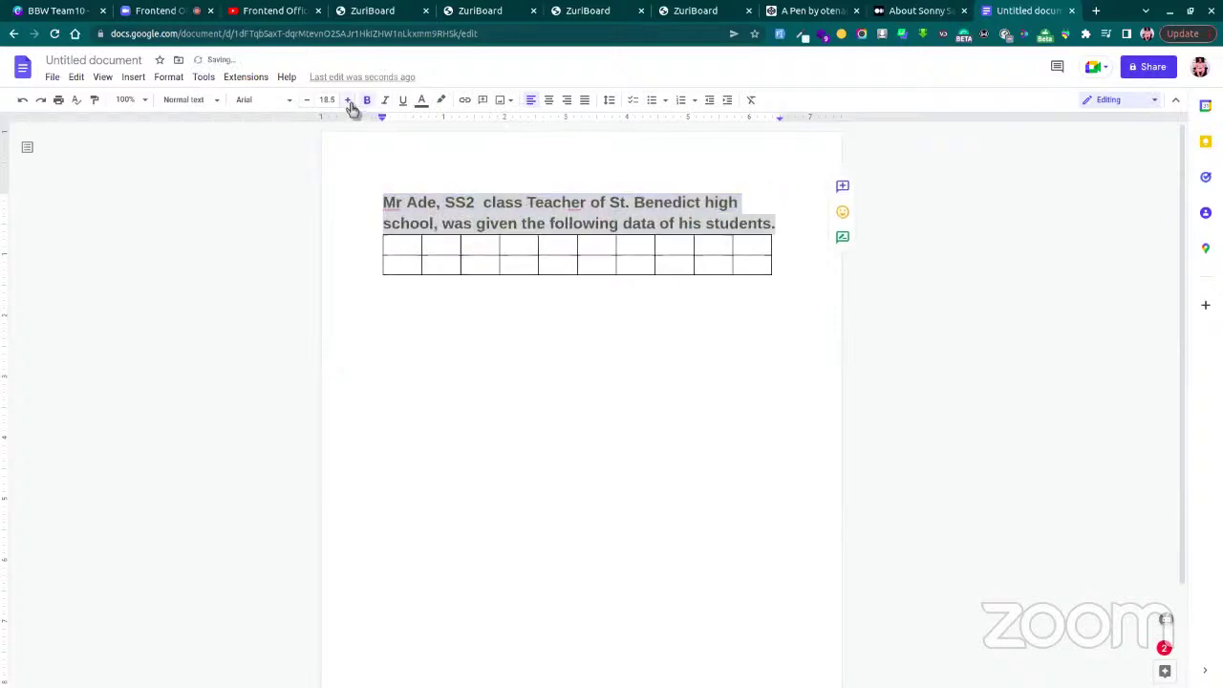
left_click(350, 103)
left_click(485, 246)
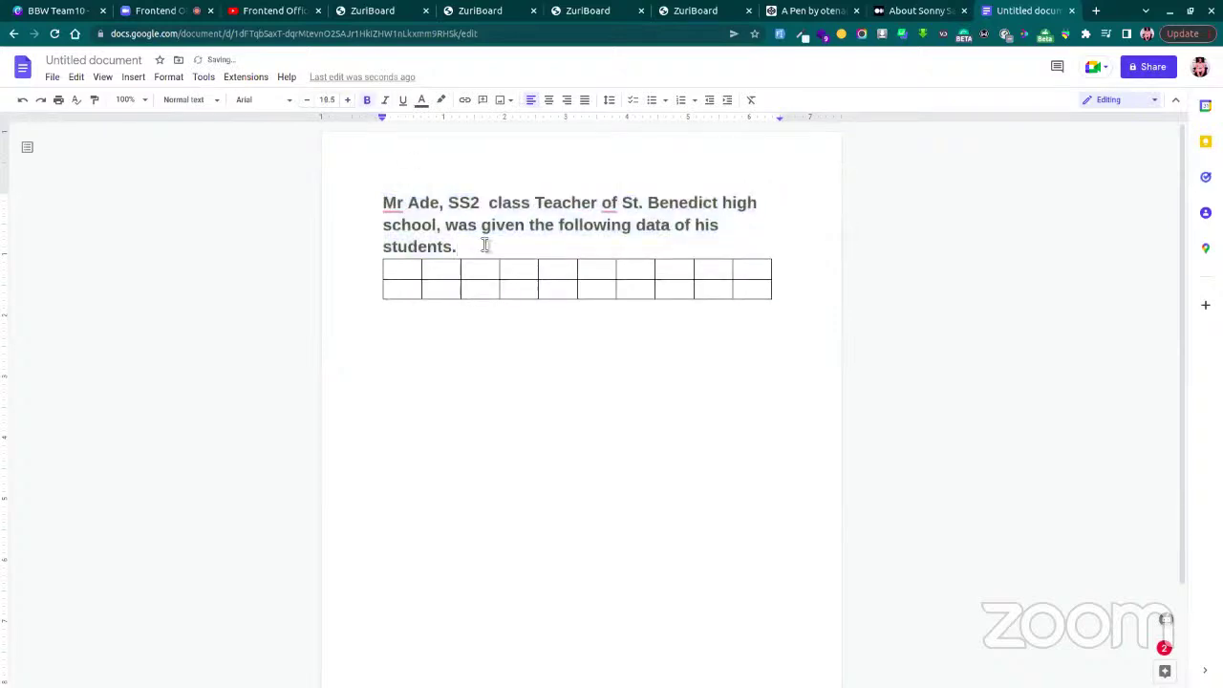
key("Return")
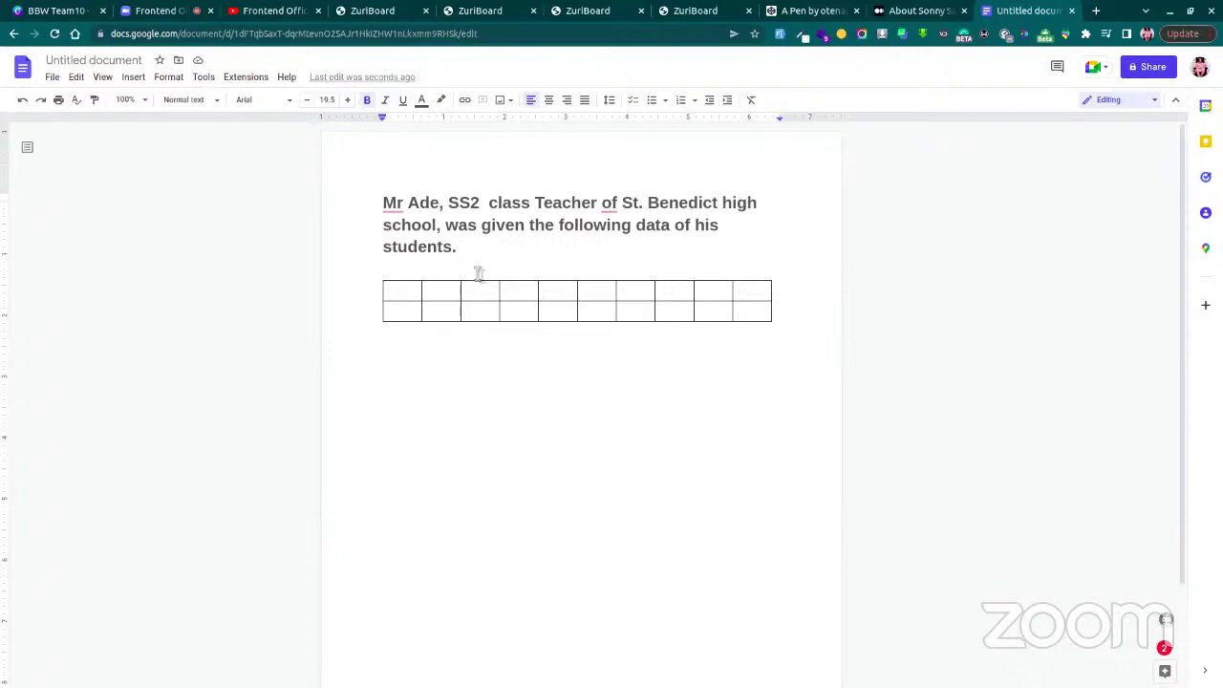
Check the ZuriBoard task (c) brief and enter S/N in the first header cell of the Google Docs table
left_click(693, 12)
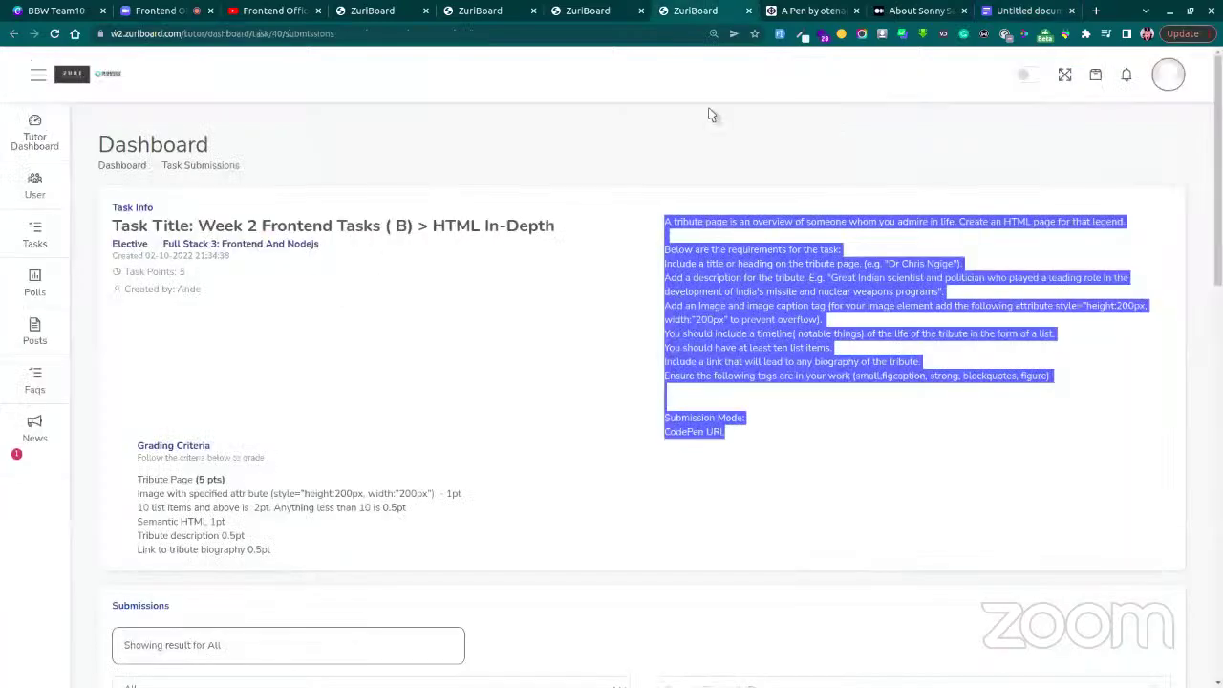
left_click(612, 17)
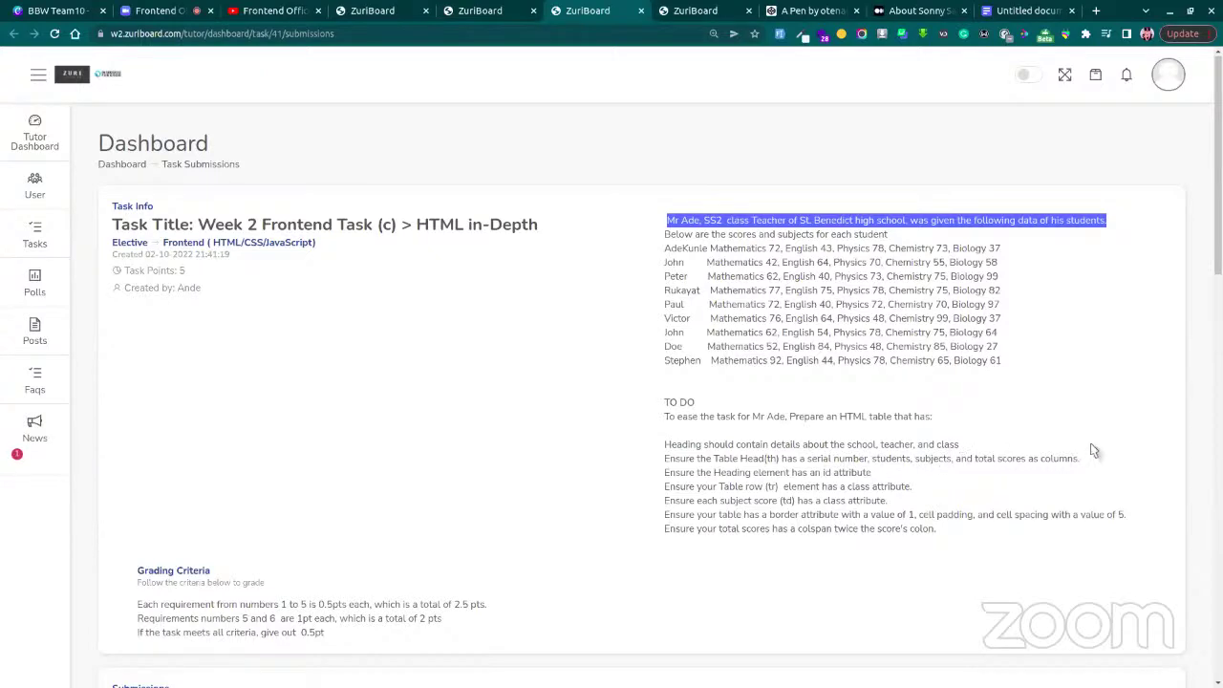
left_click(1015, 11)
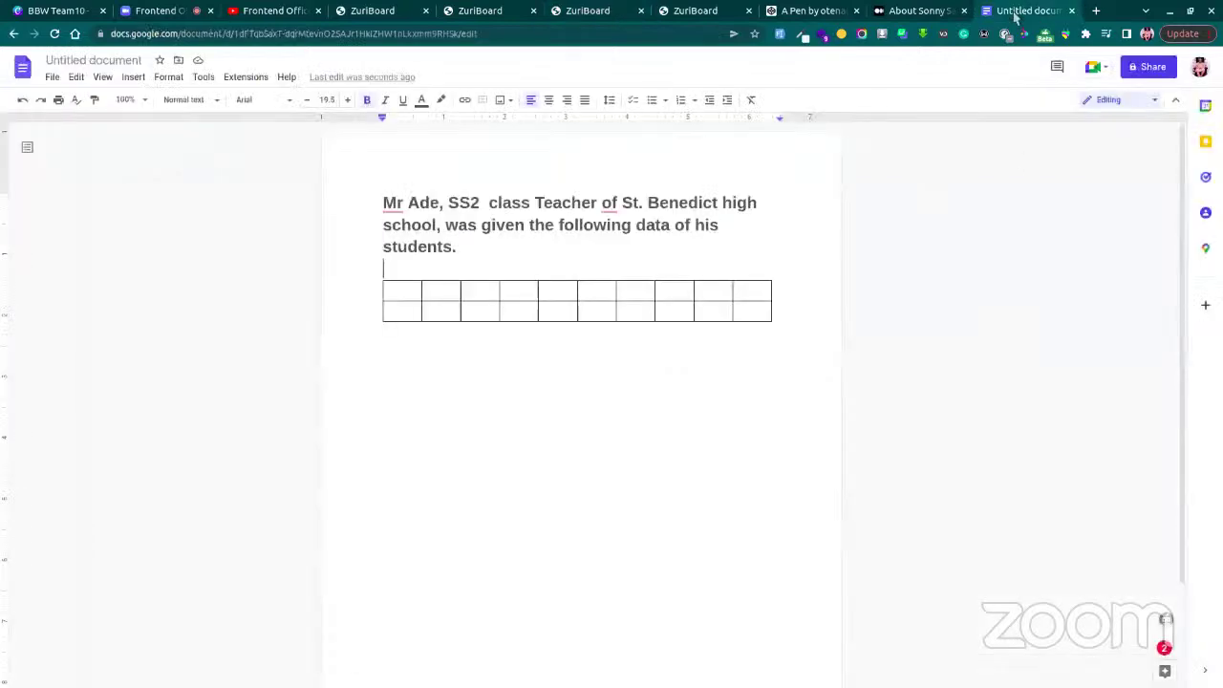
left_click(398, 294)
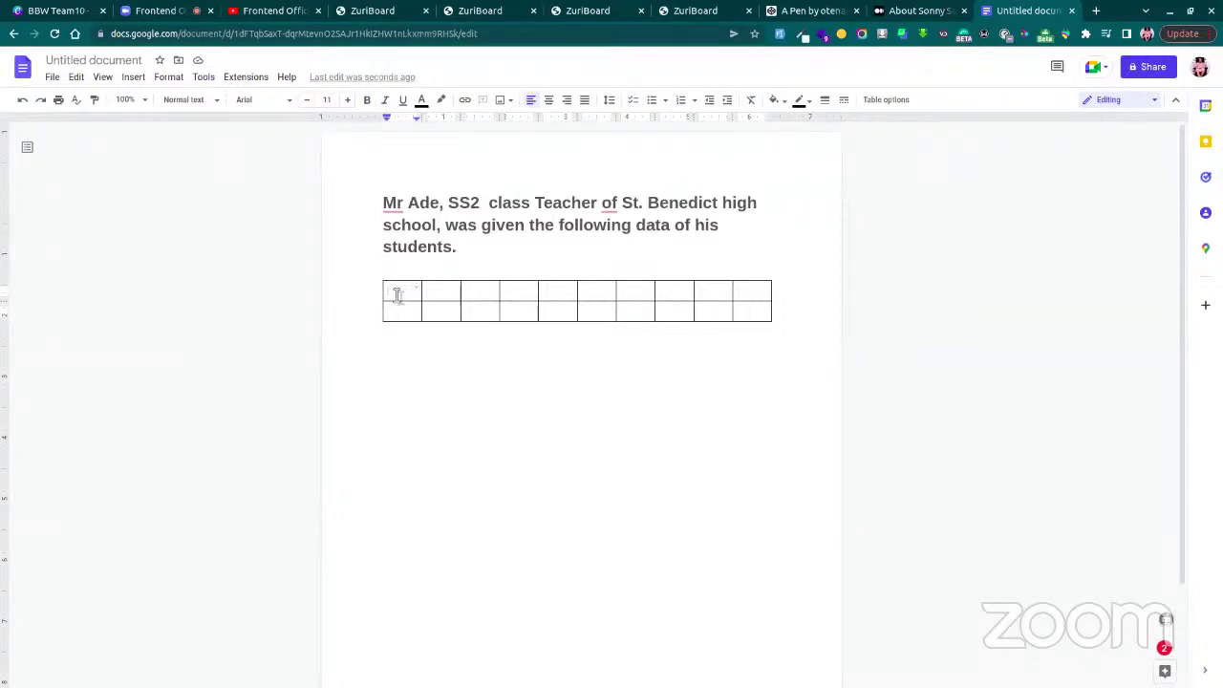
type("S/N")
left_click(399, 311)
Consult the task (c) brief for the subjects and enter MATHS in the table's second header cell
left_click(432, 292)
left_click(506, 14)
left_click(585, 13)
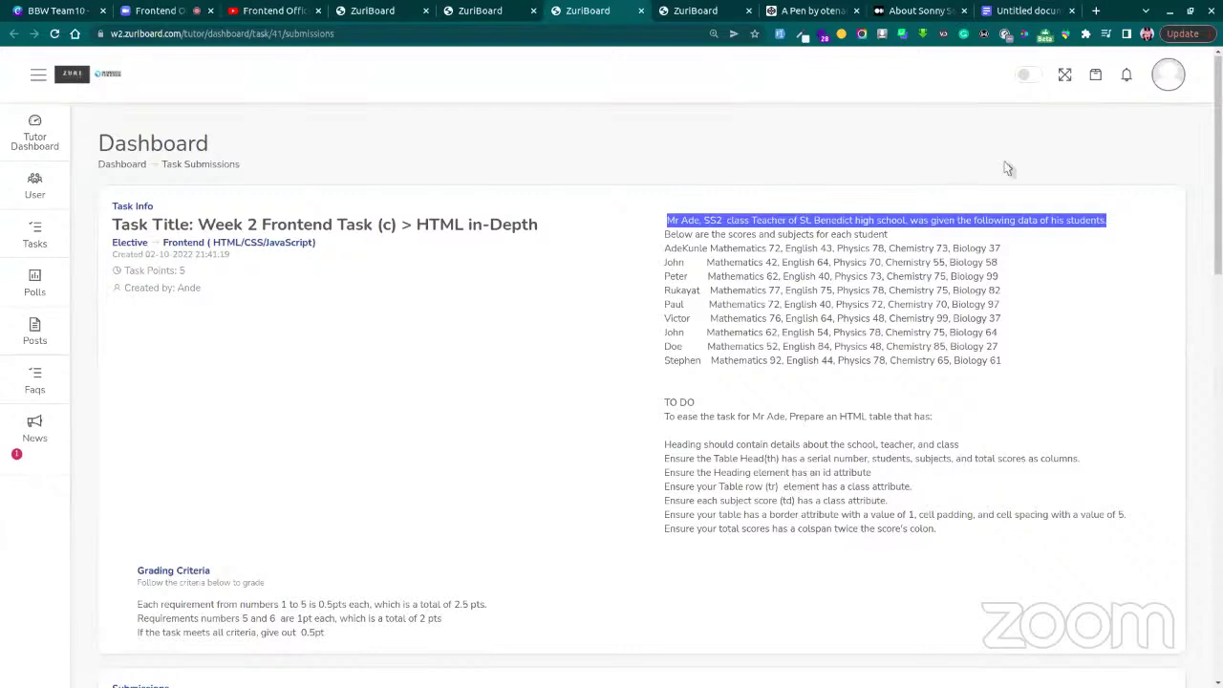
left_click(817, 11)
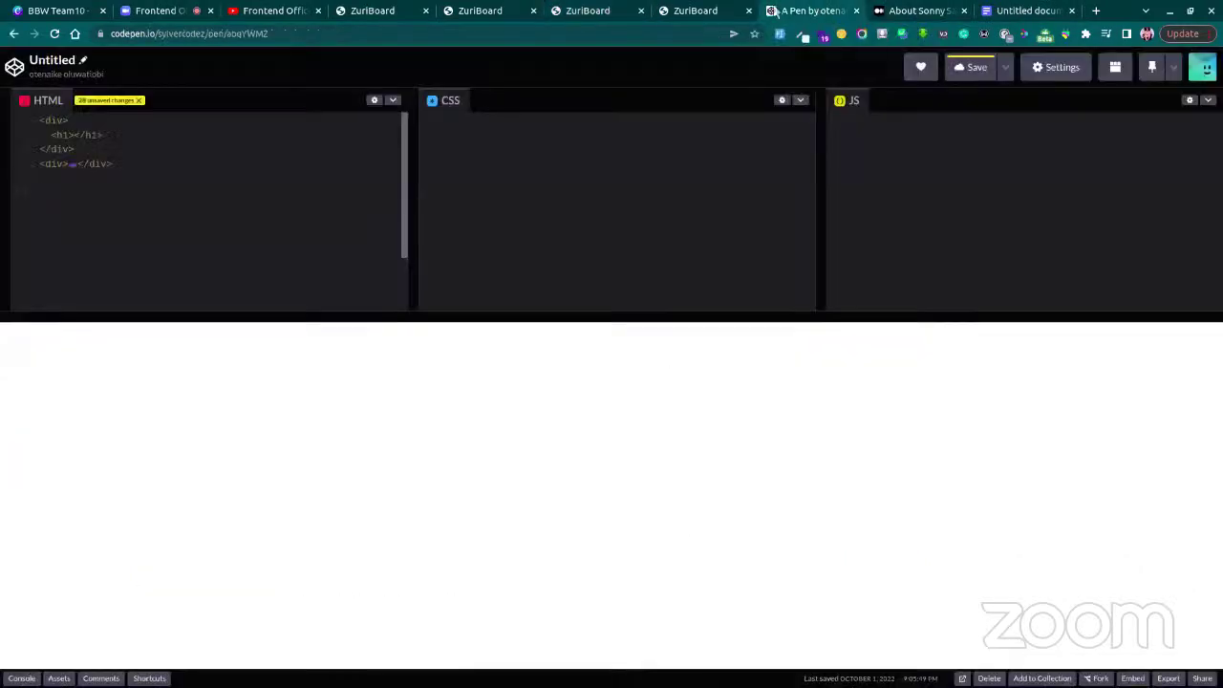
left_click(695, 12)
left_click(1002, 11)
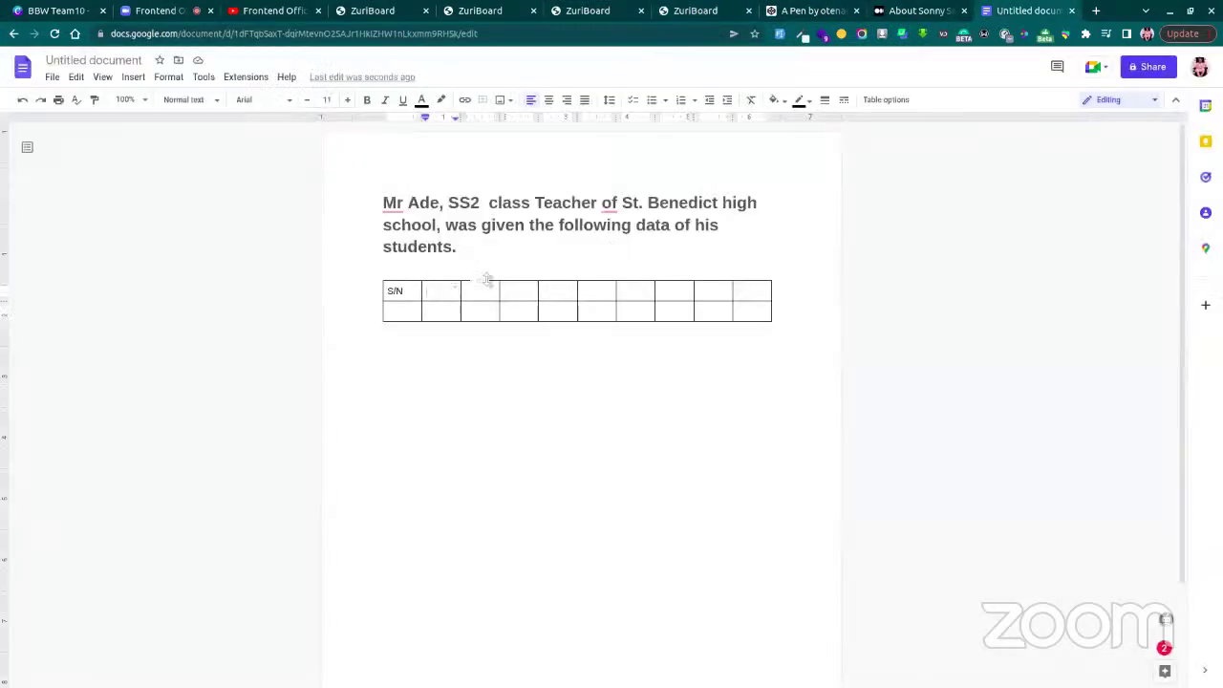
type("MATHS")
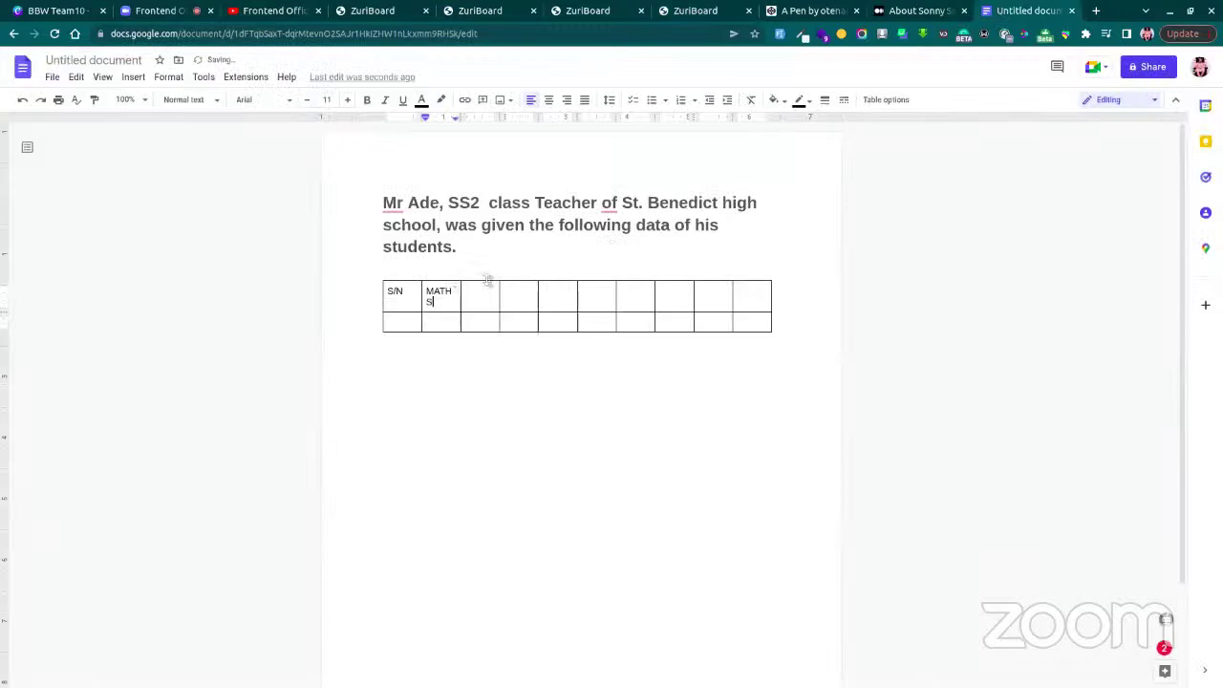
Fill the third and fourth header cells with ENGLISJ and PHYSICS
left_click(486, 301)
type("ENG")
type("LISH")
left_click(521, 294)
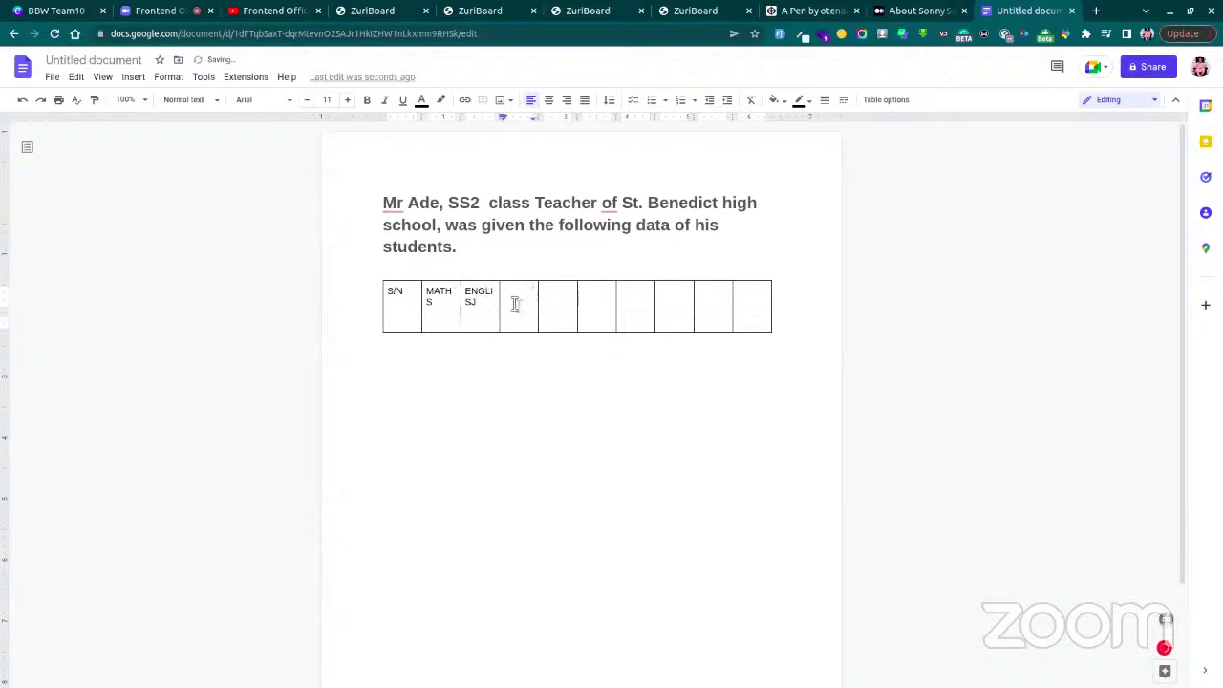
type("PHYSICS")
Fill the fifth and sixth header cells with CHEMEISRT and ACCOUNT
left_click(554, 299)
type("CHEMI")
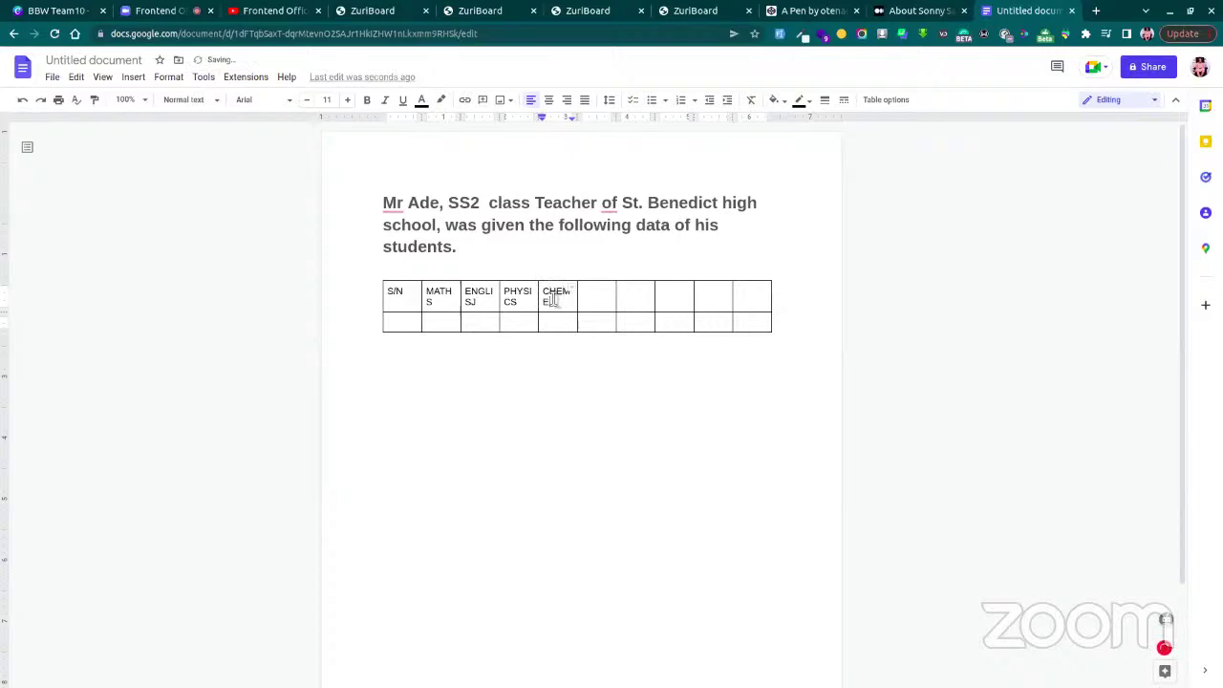
type("MEISRT")
left_click(592, 298)
type("ACCOUNT")
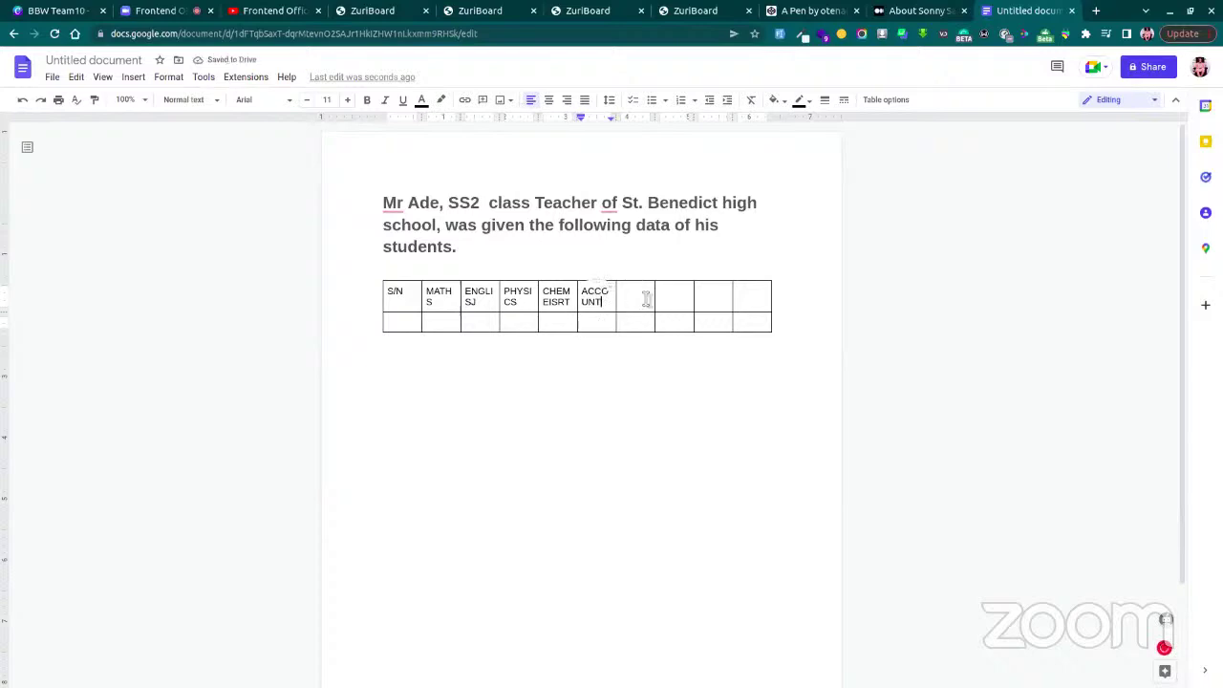
Enter TOTAL SCORE in the table's seventh header cell
left_click(631, 302)
double_click(631, 299)
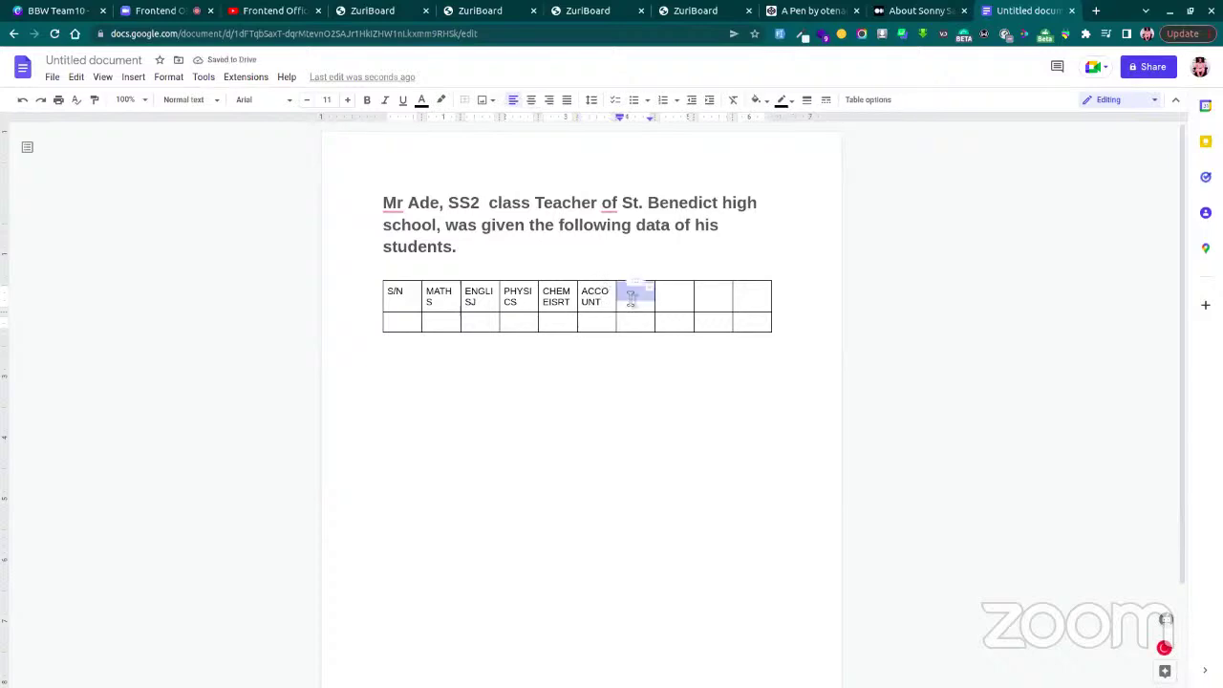
left_click(631, 299)
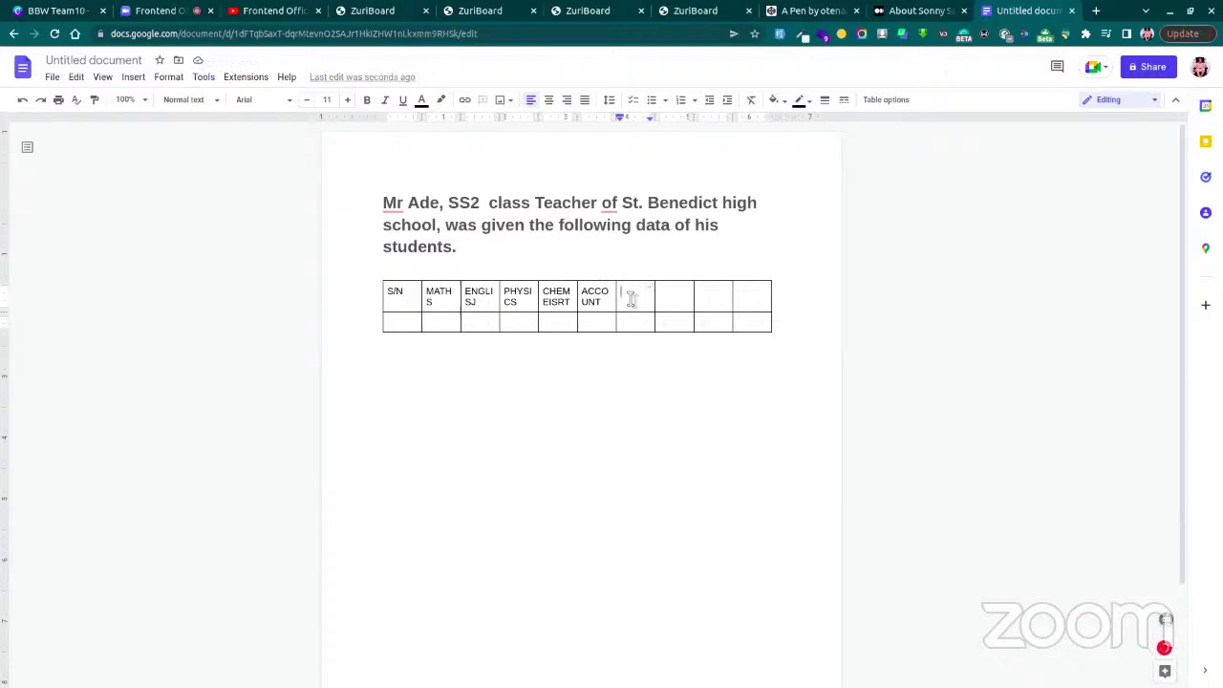
type("TOTAL SCORE")
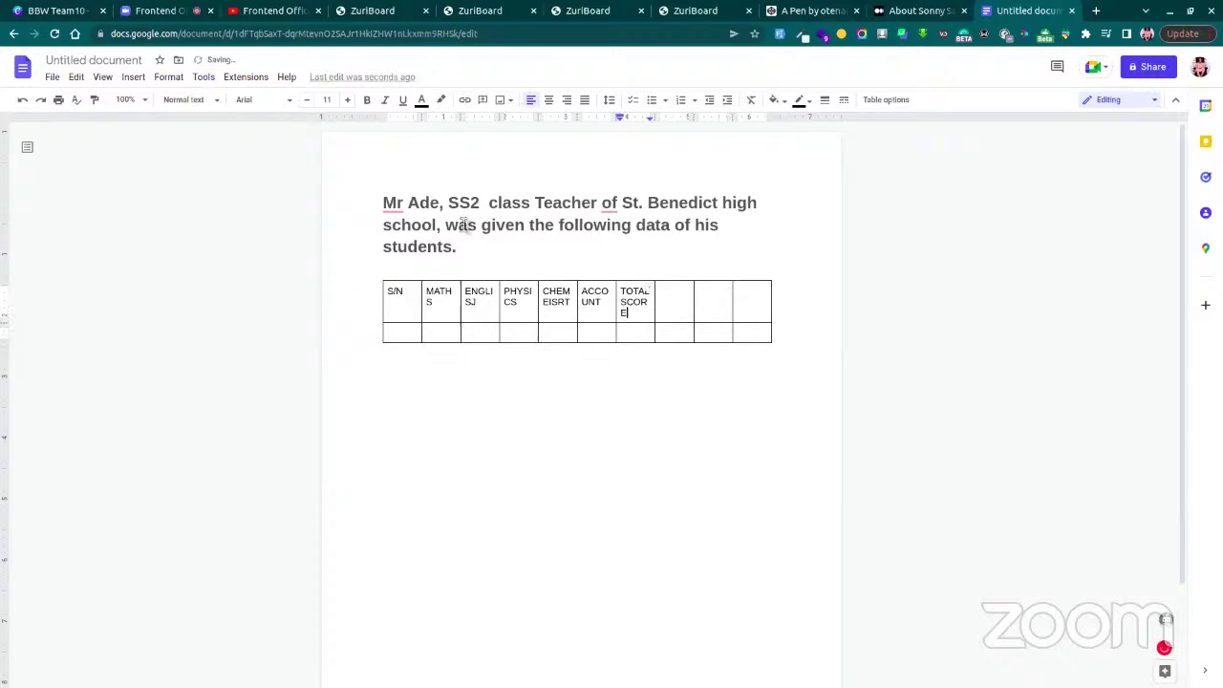
Highlight the brief's heading and table head requirements, and compare them with the document's S/N cell and title sentence
left_click(588, 9)
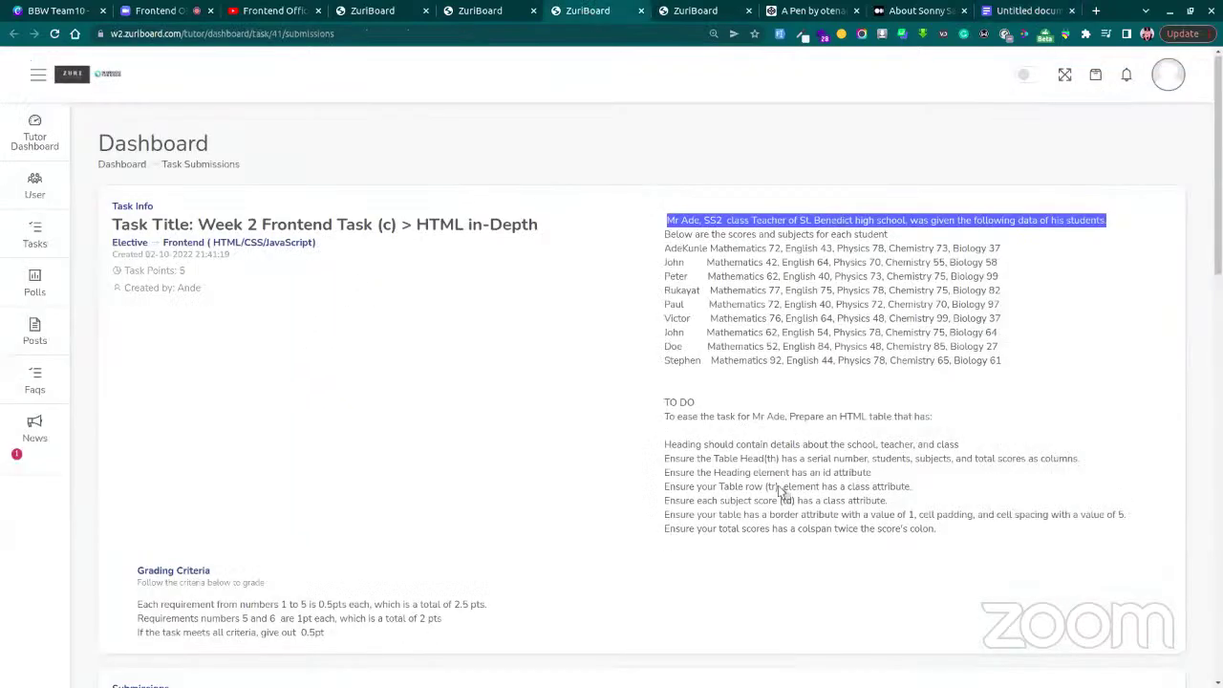
left_click_drag(1094, 466, 714, 445)
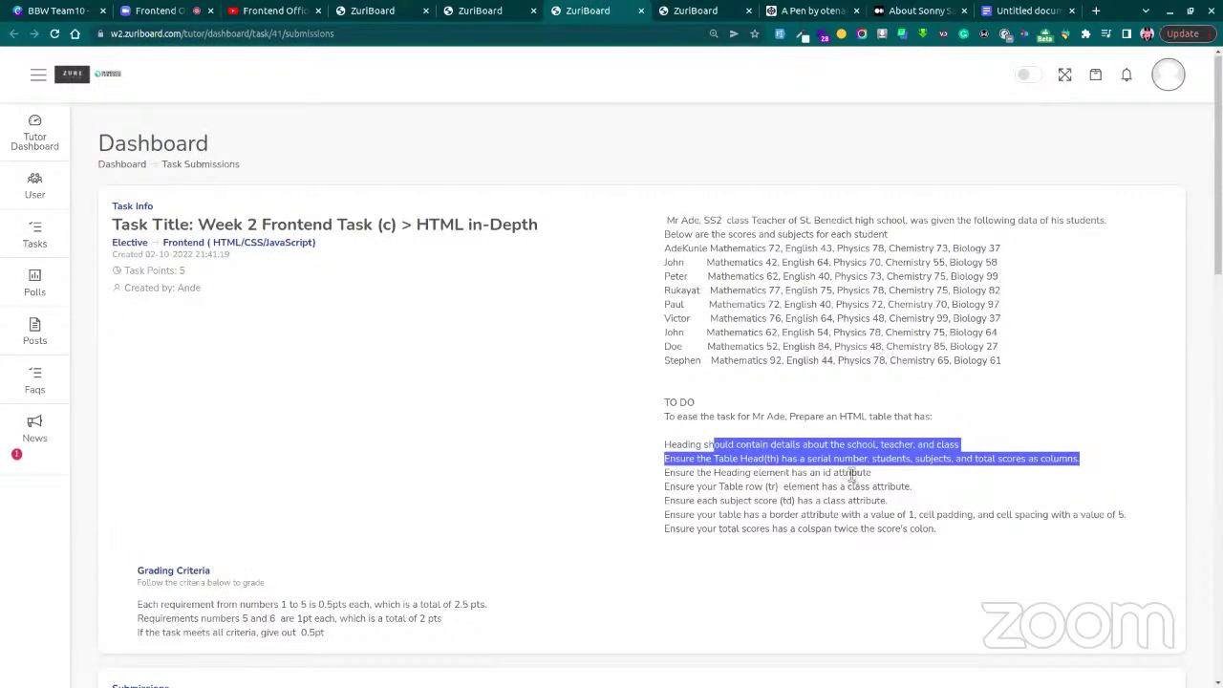
left_click(997, 11)
left_click(409, 296)
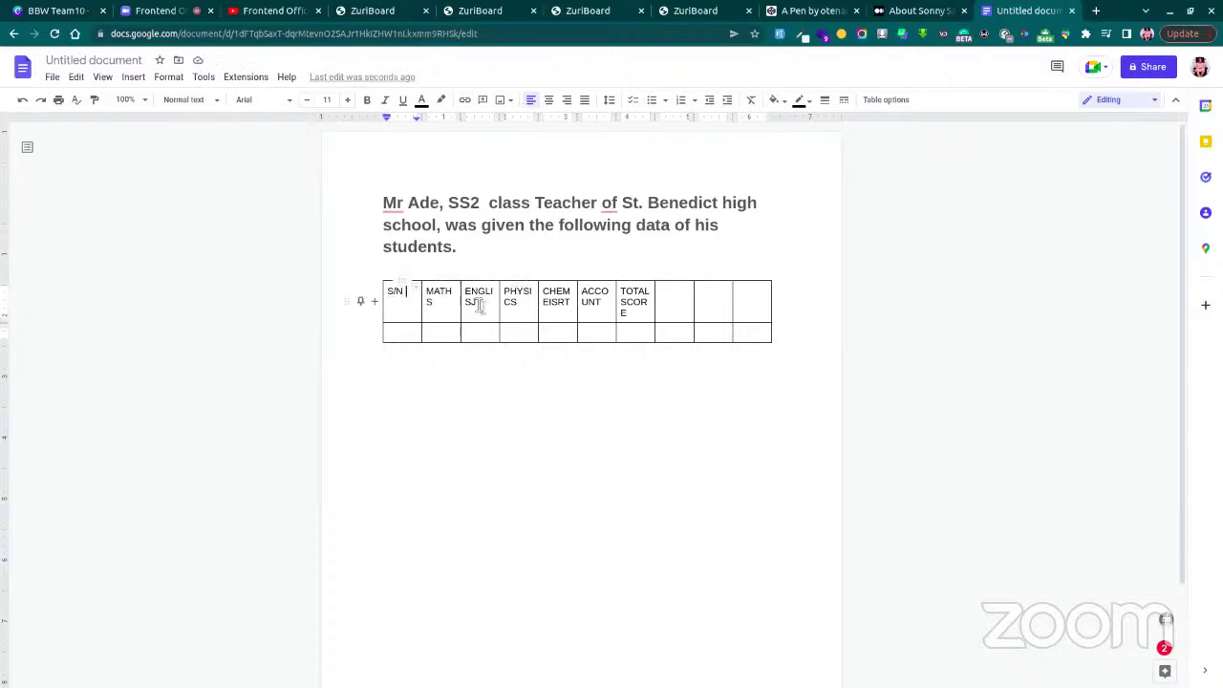
left_click(404, 217)
key("ctrl+shift+Down")
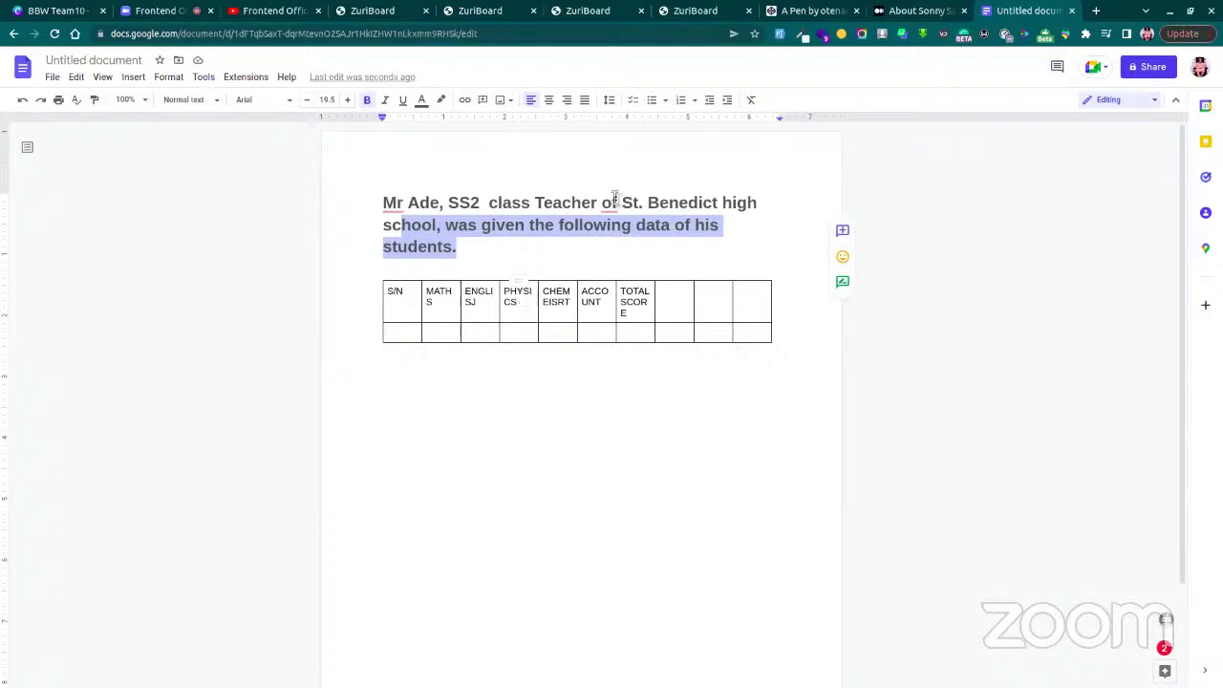
Highlight the task (c) requirements on table row and subject score classes, border, cell padding and cell spacing
right_click(571, 16)
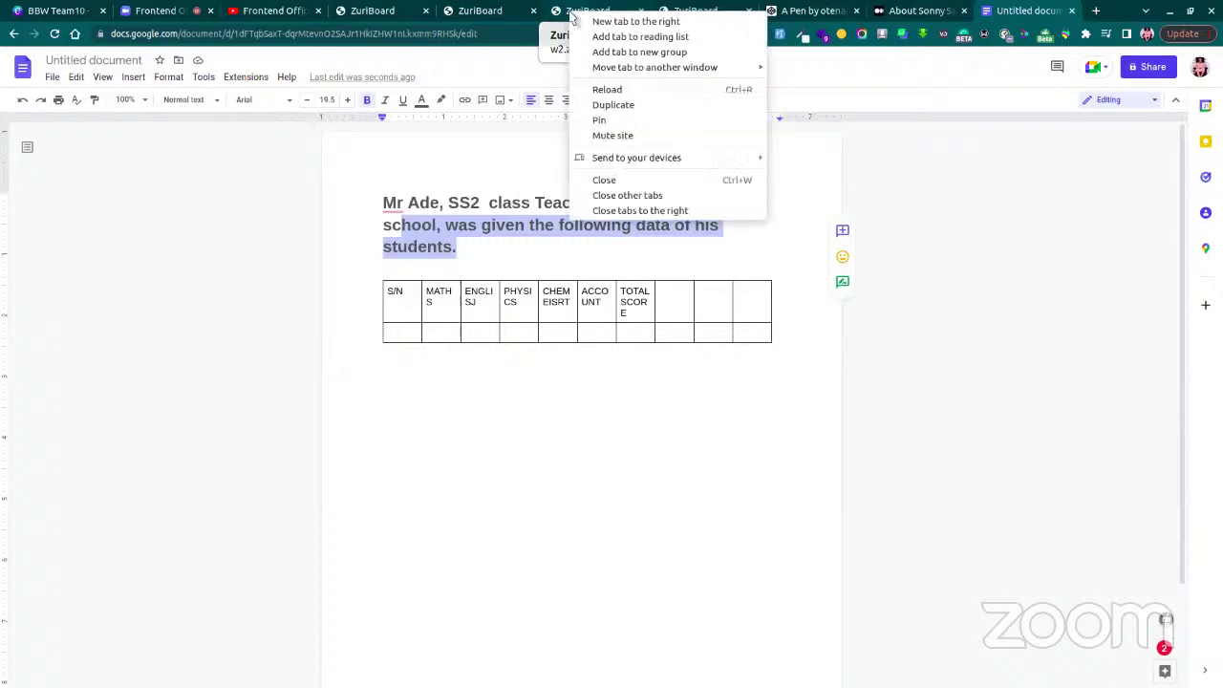
left_click(556, 17)
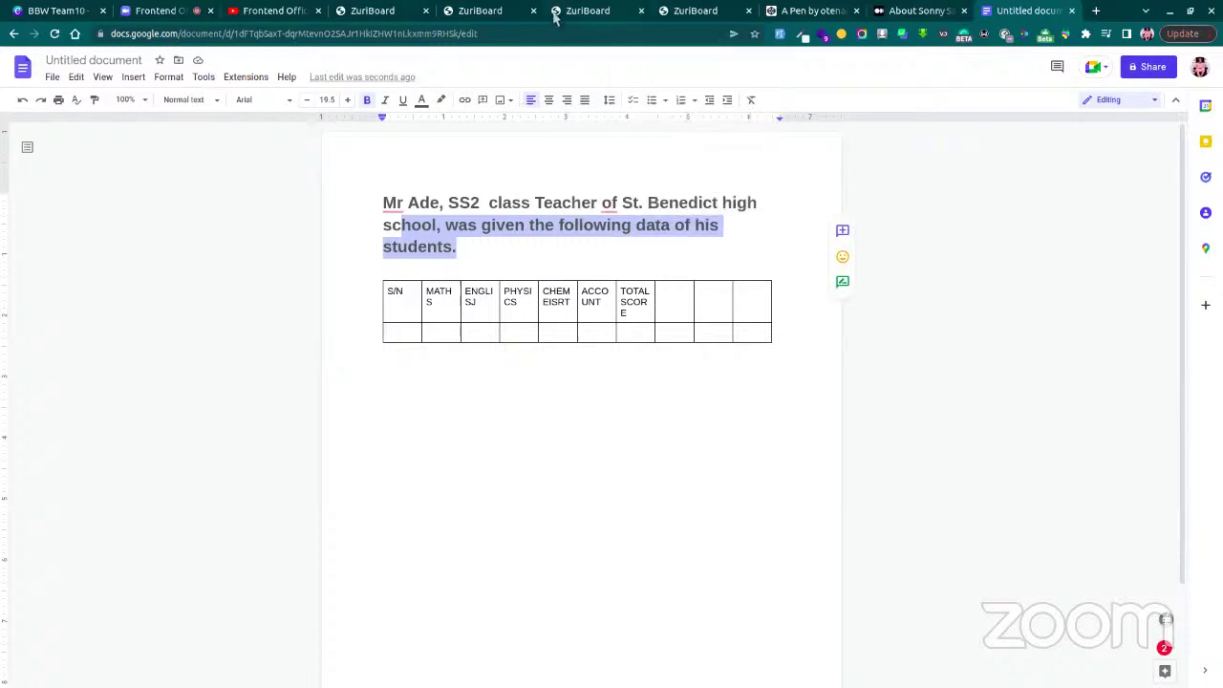
left_click(556, 17)
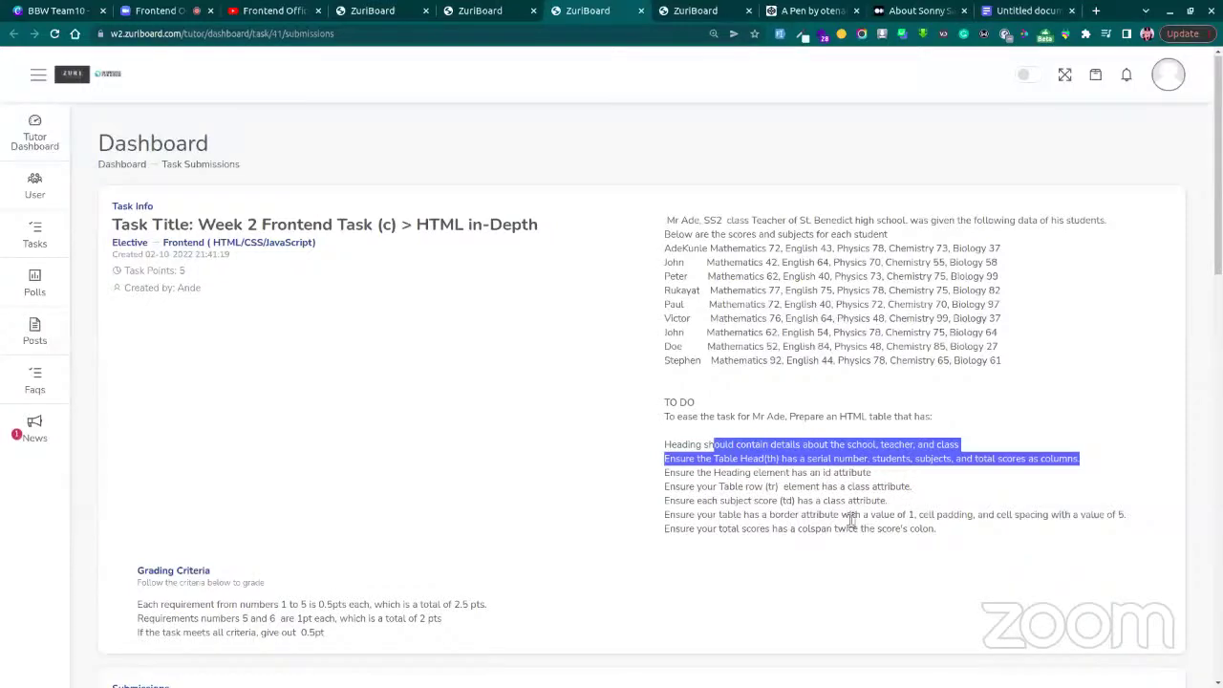
left_click_drag(1129, 516, 661, 488)
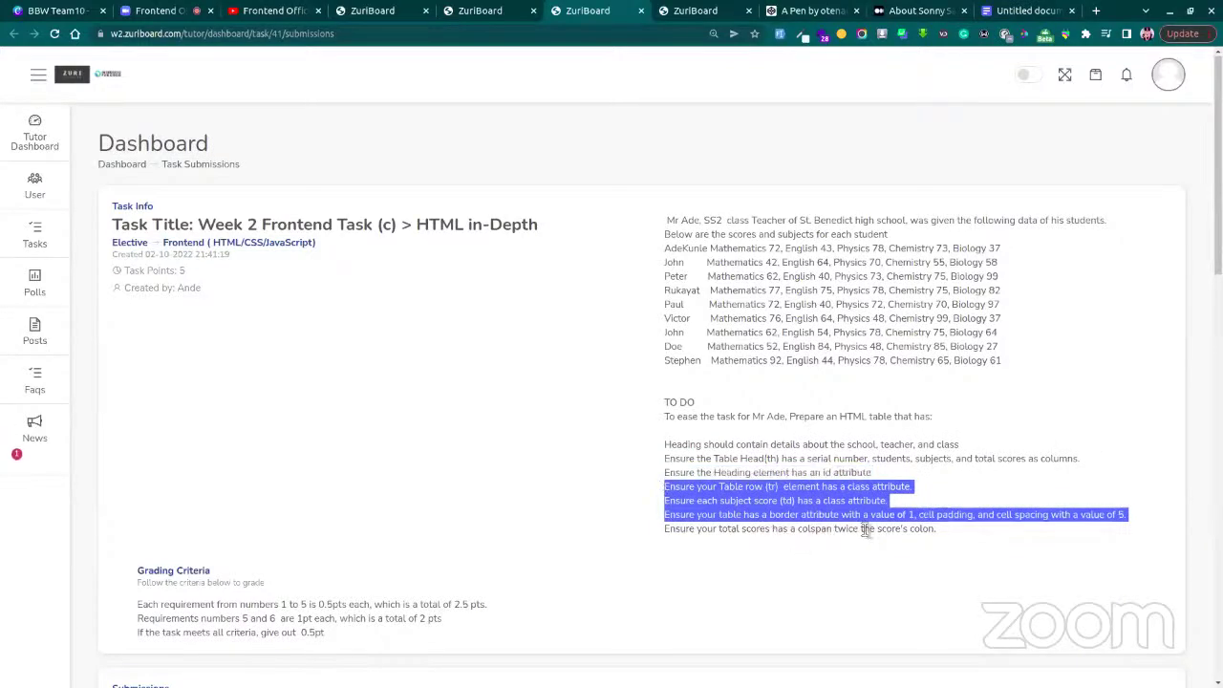
left_click(1003, 247)
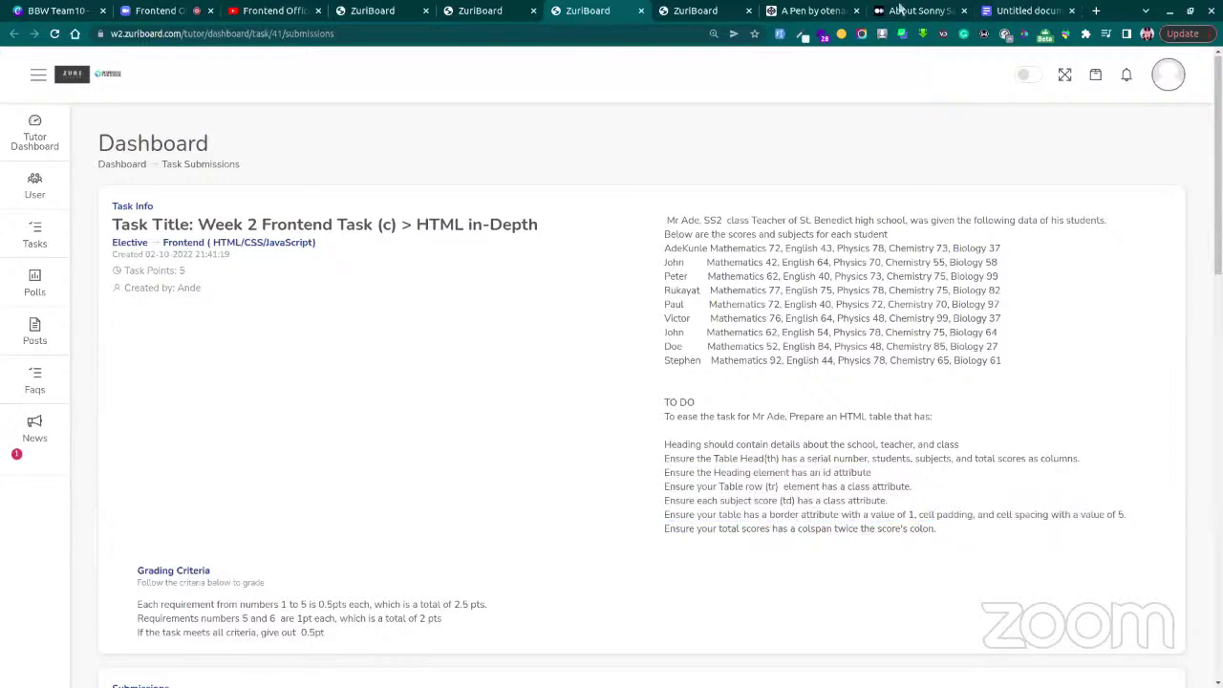
Widen the TOTAL SCORE column of the Google Docs table so it spans nearly two columns
left_click(1018, 12)
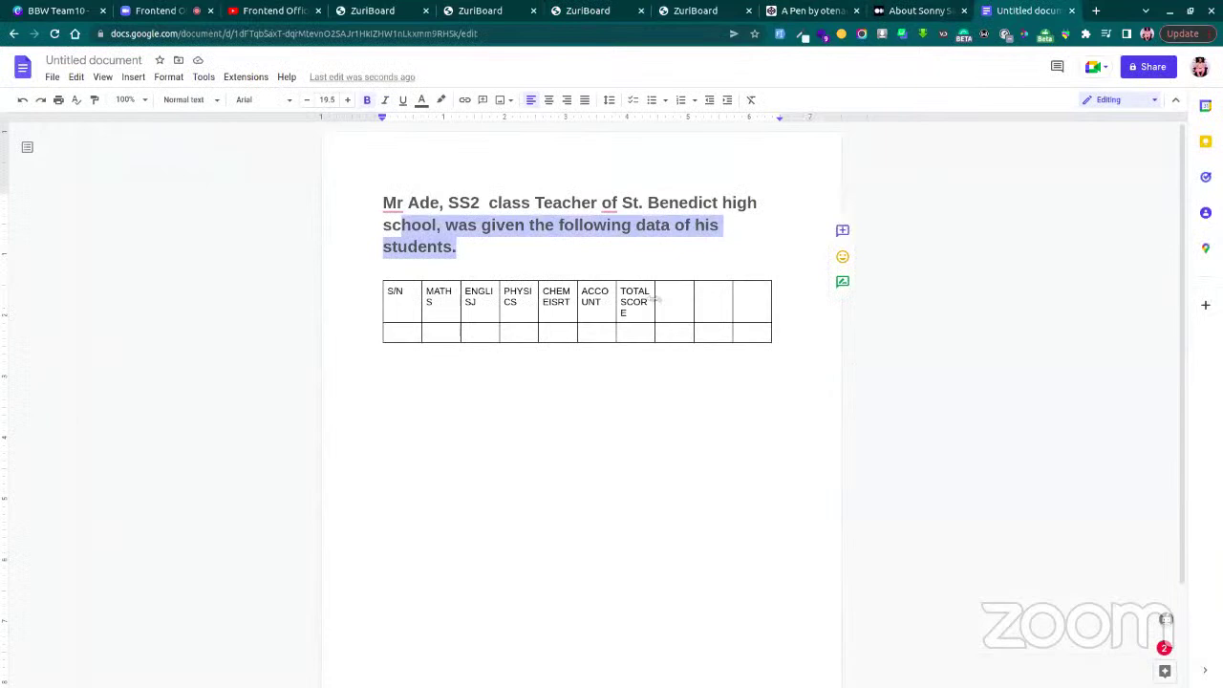
left_click_drag(656, 299, 695, 297)
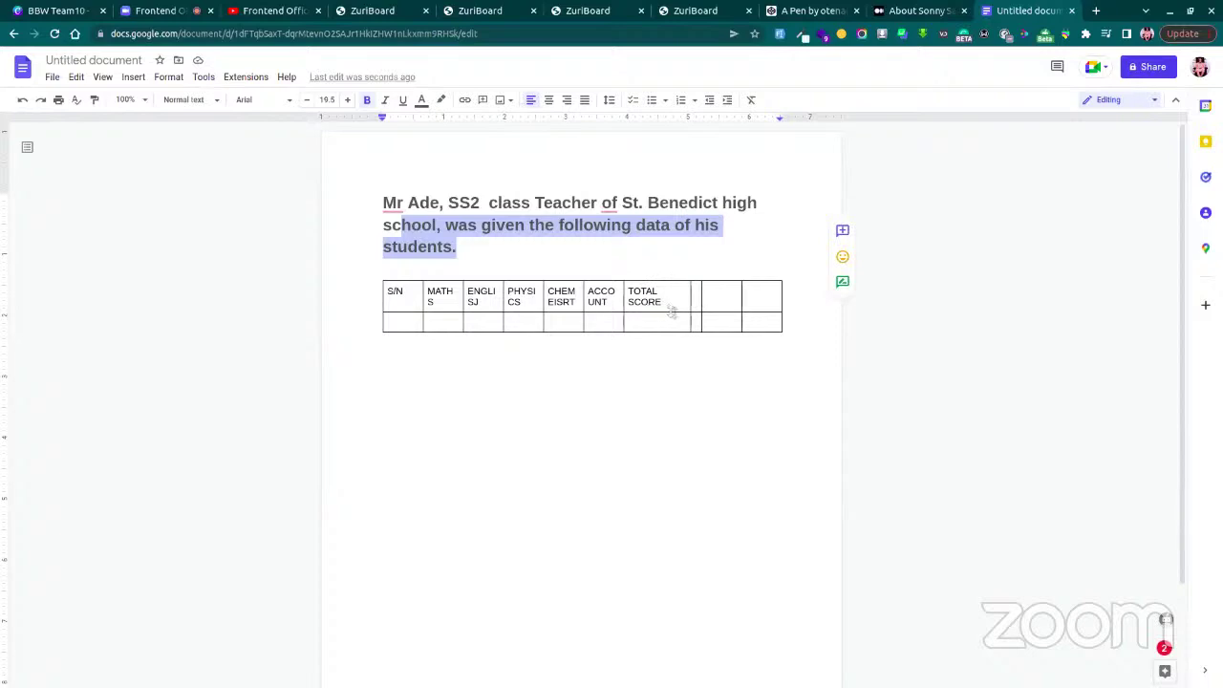
left_click(519, 301)
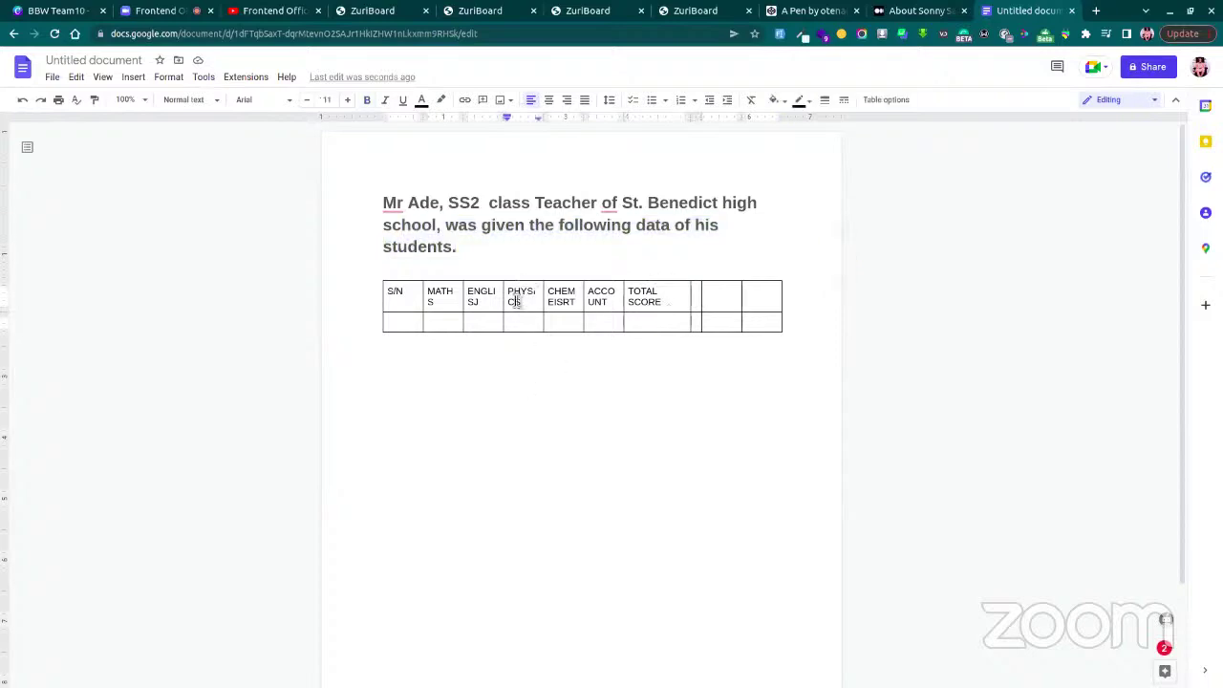
Insert a second table with six columns and two rows below the first table
left_click(408, 352)
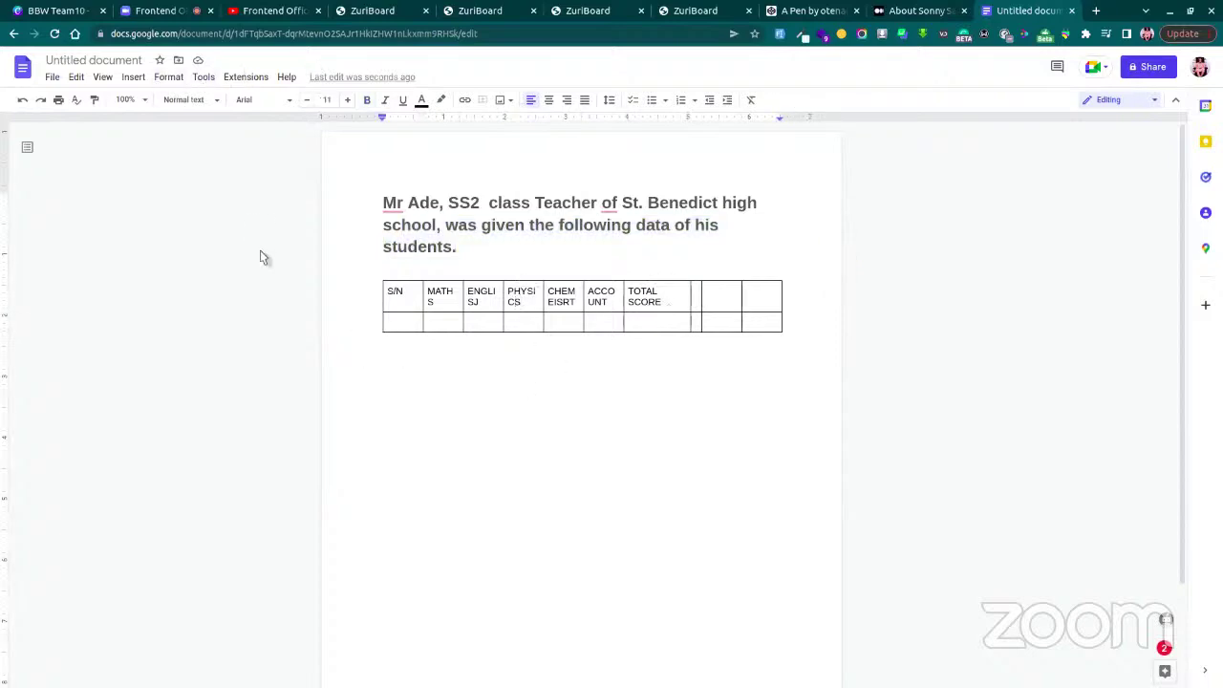
left_click(133, 78)
mouse_move(241, 128)
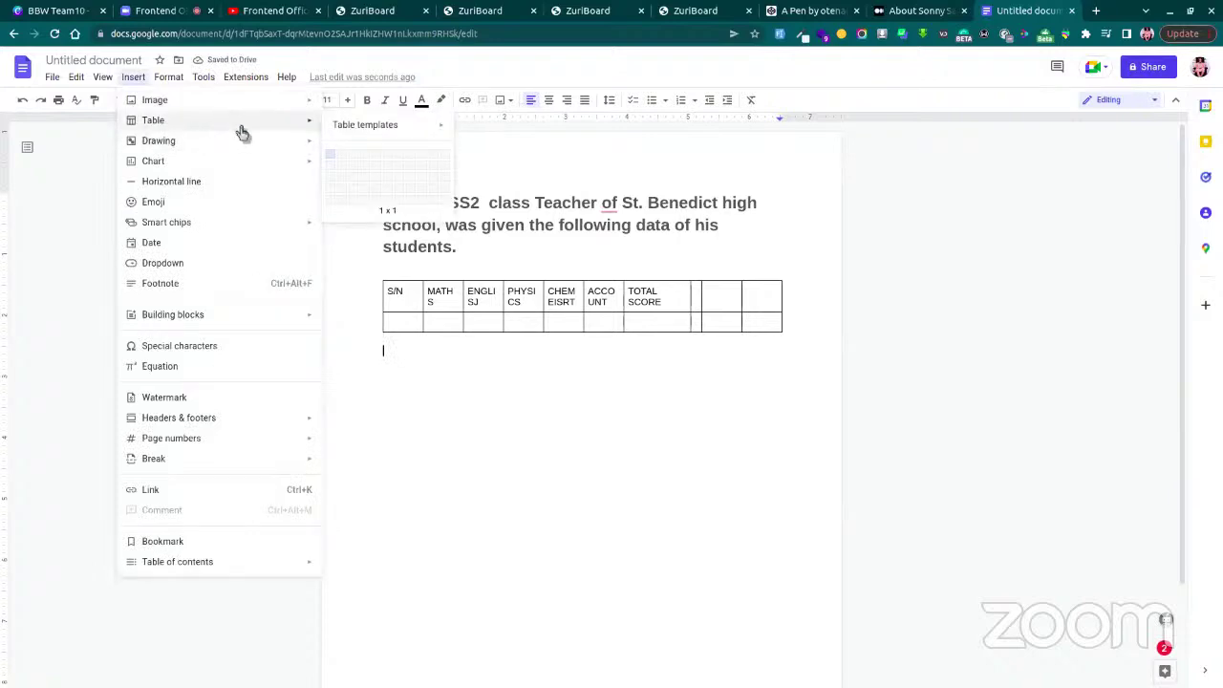
left_click(392, 172)
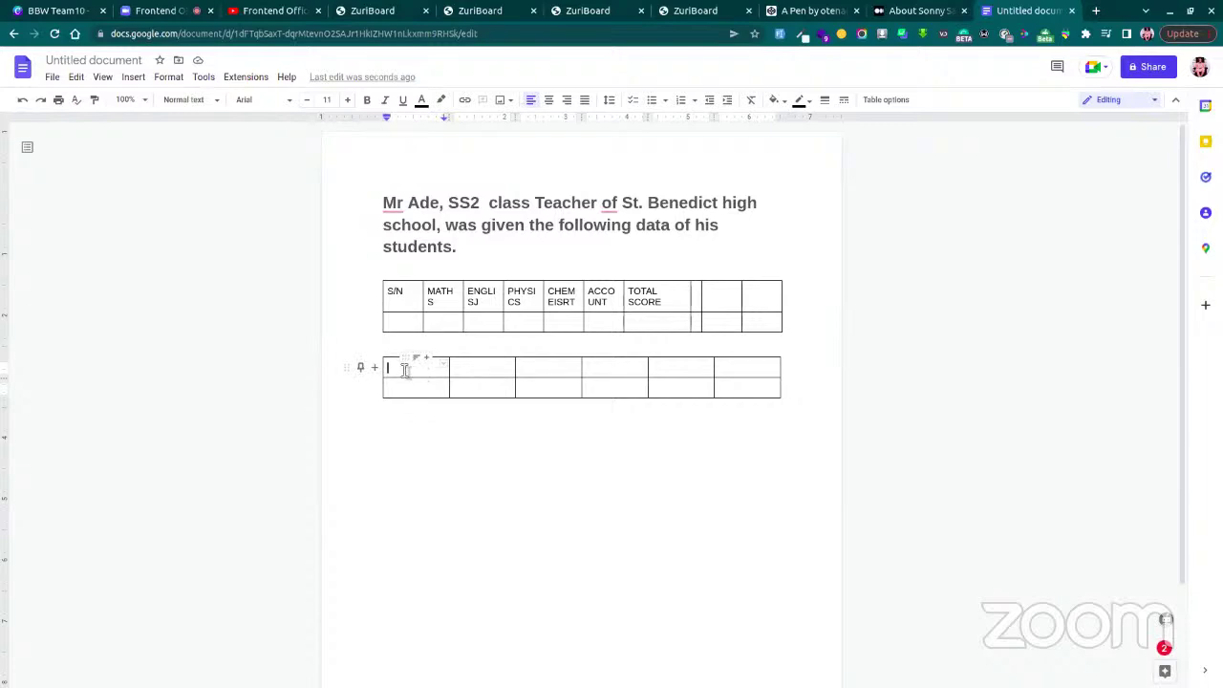
Enter S/n in the first header cell of the second table
type("S/N")
key("BackSpace")
type("N")
key("BackSpace")
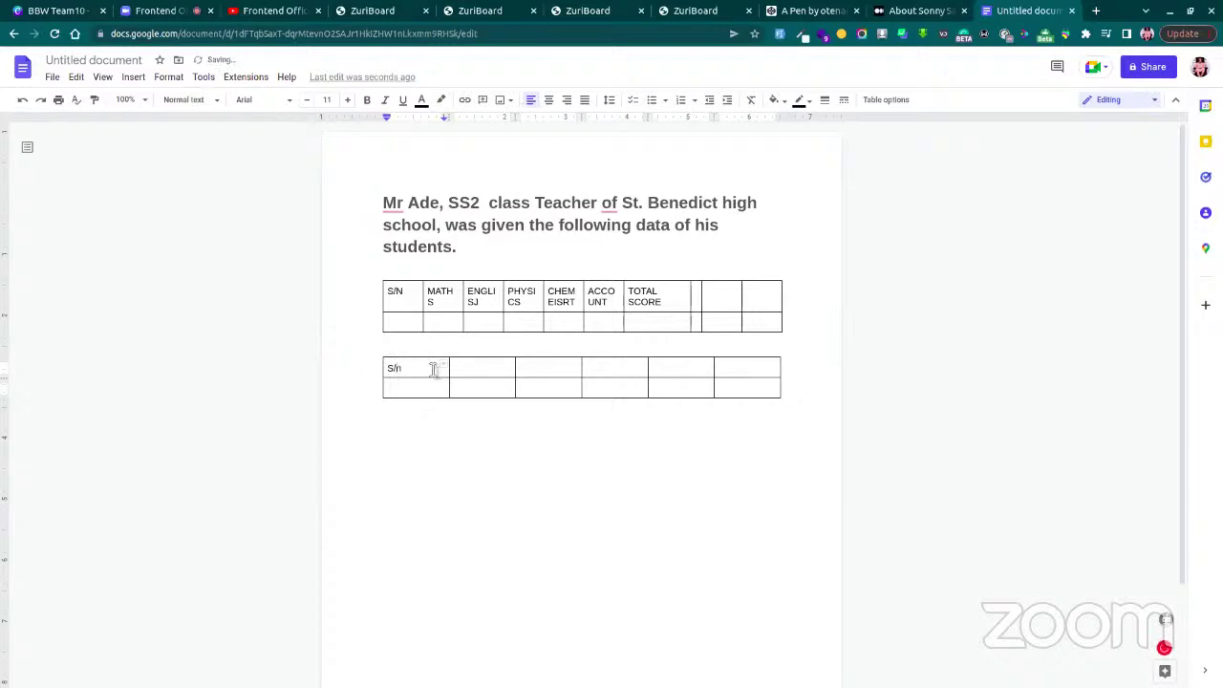
type("n")
Enter subspec in the third header cell of the second table
left_click_drag(460, 369, 704, 369)
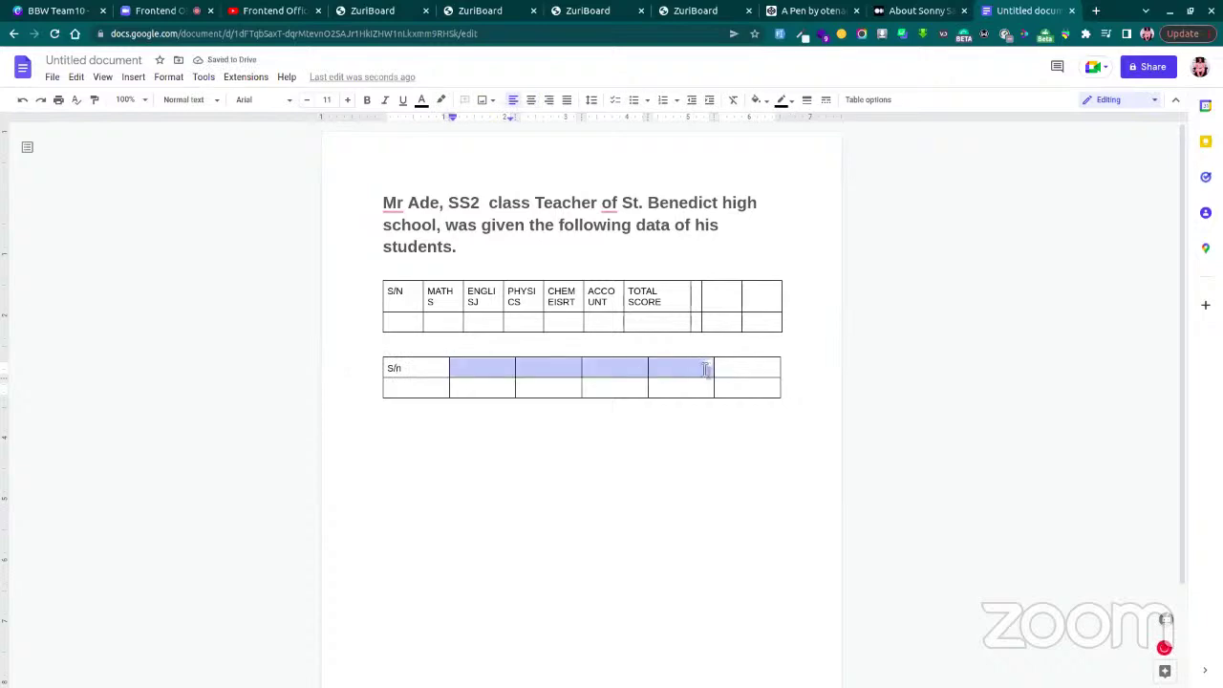
left_click(565, 369)
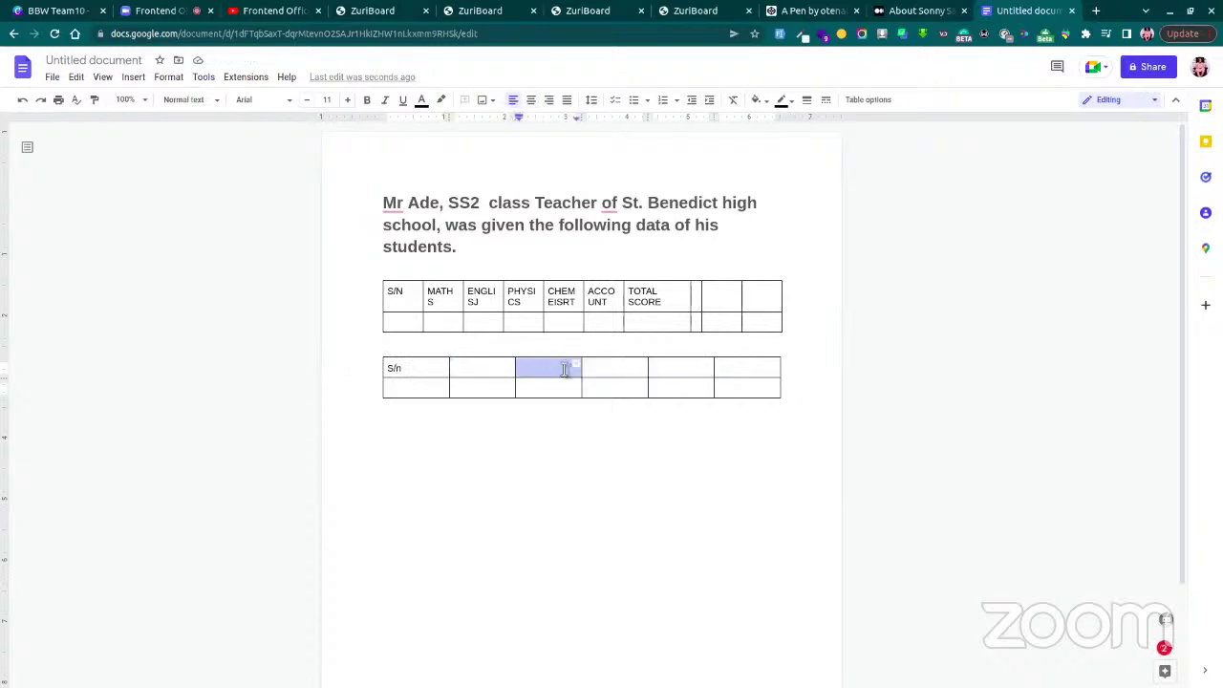
type("sub")
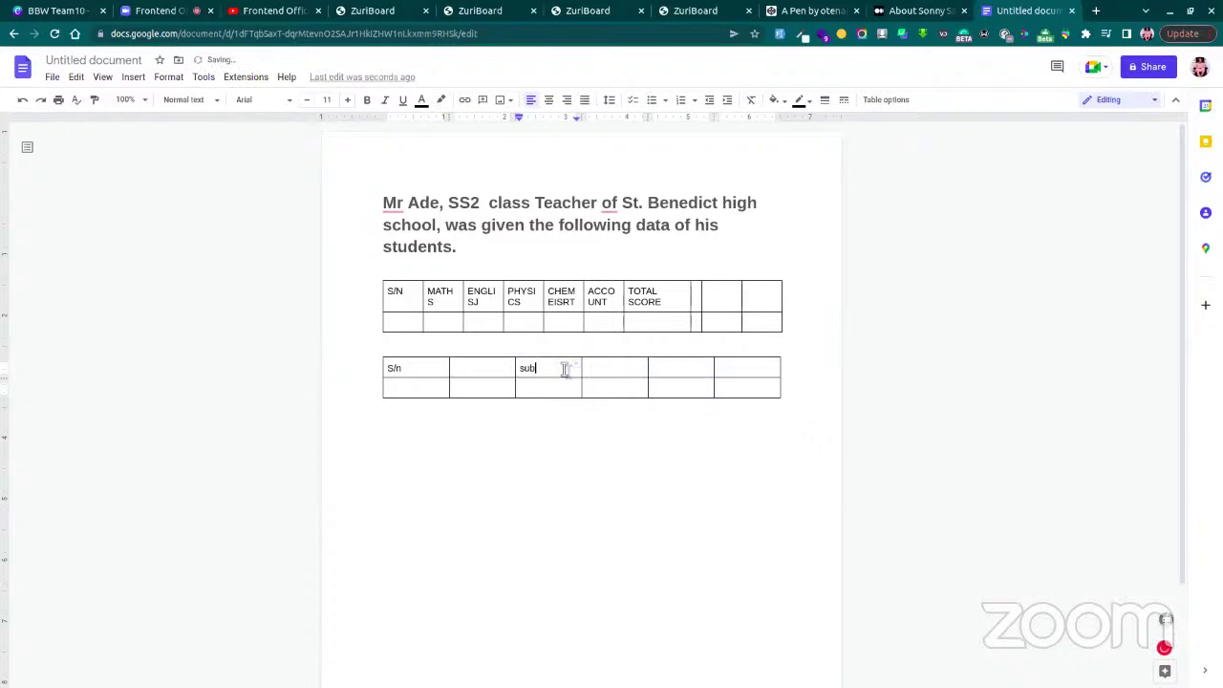
type("kect")
key("BackSpace")
key("BackSpace")
key("BackSpace")
key("BackSpace")
key("BackSpace")
type("c")
key("BackSpace")
type("bspec")
left_click(488, 387)
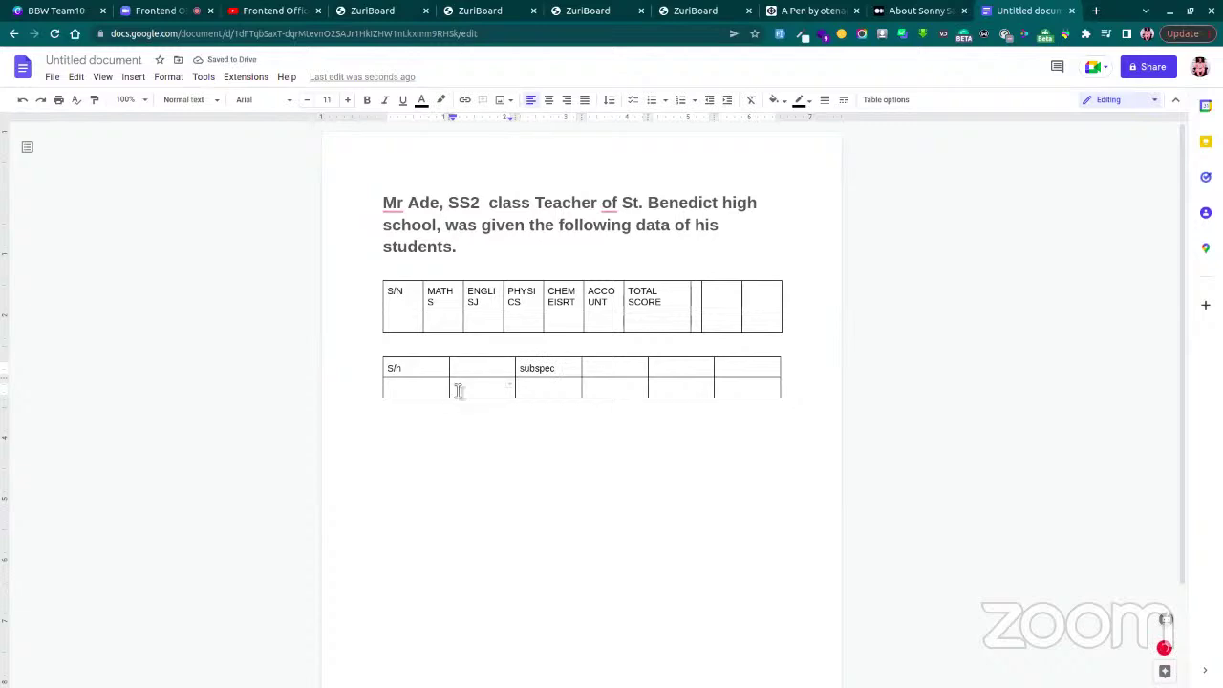
left_click(453, 306)
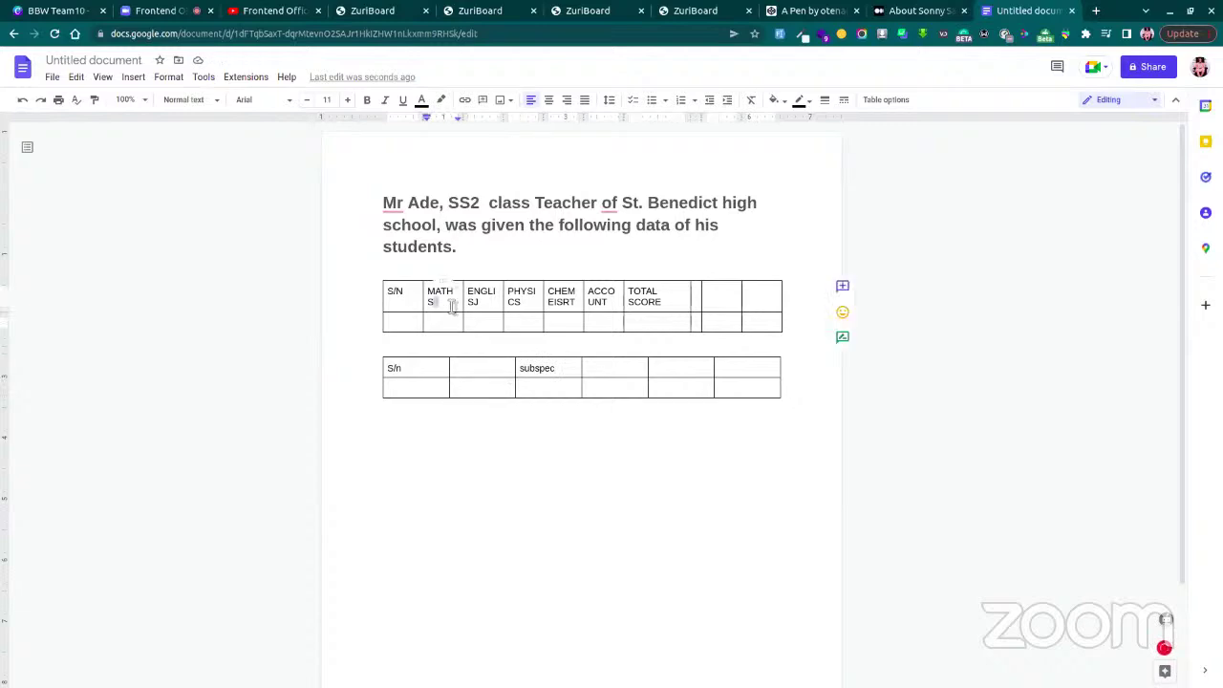
key("ctrl+a")
left_click(453, 305)
key("ctrl+a")
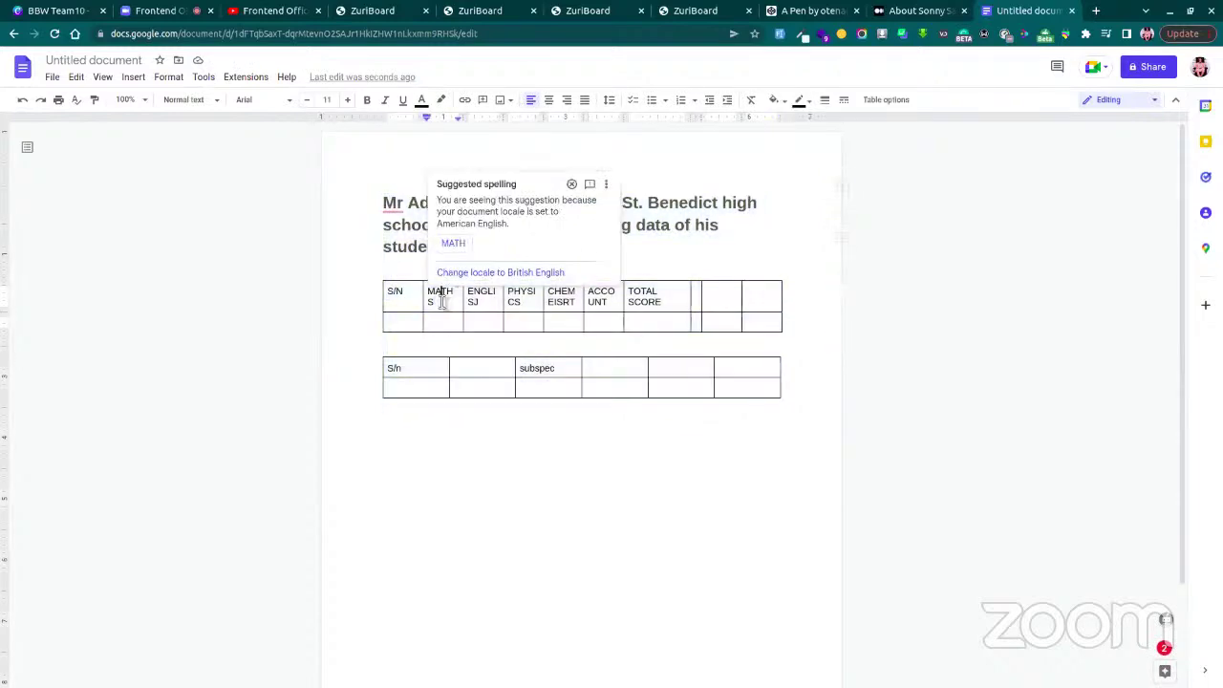
left_click(441, 302)
key("ctrl+a")
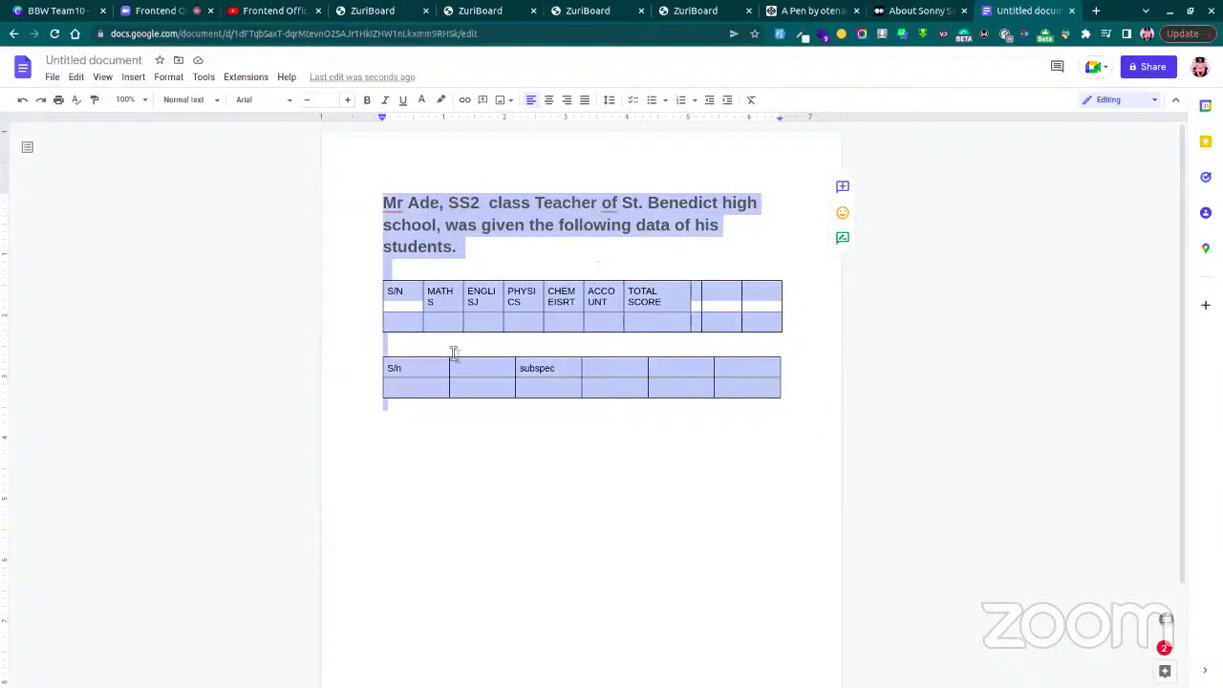
Fill the second through fifth cells of the second table's bottom row with math
left_click(481, 382)
type("math")
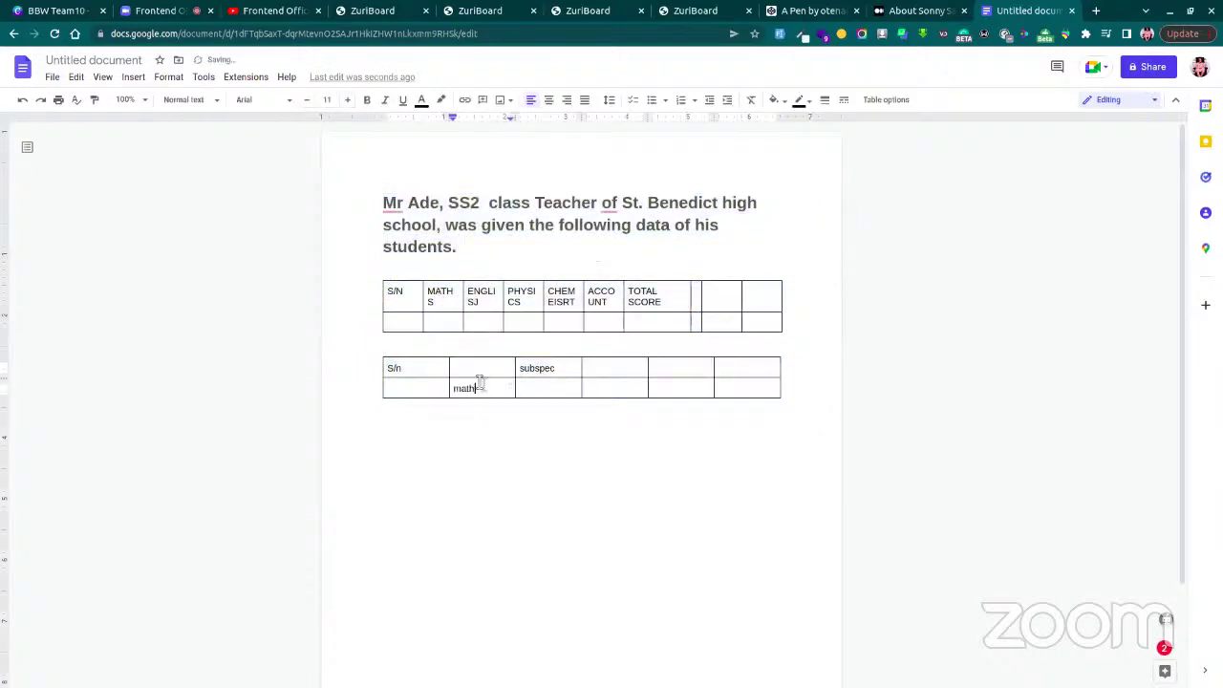
key("ctrl+a")
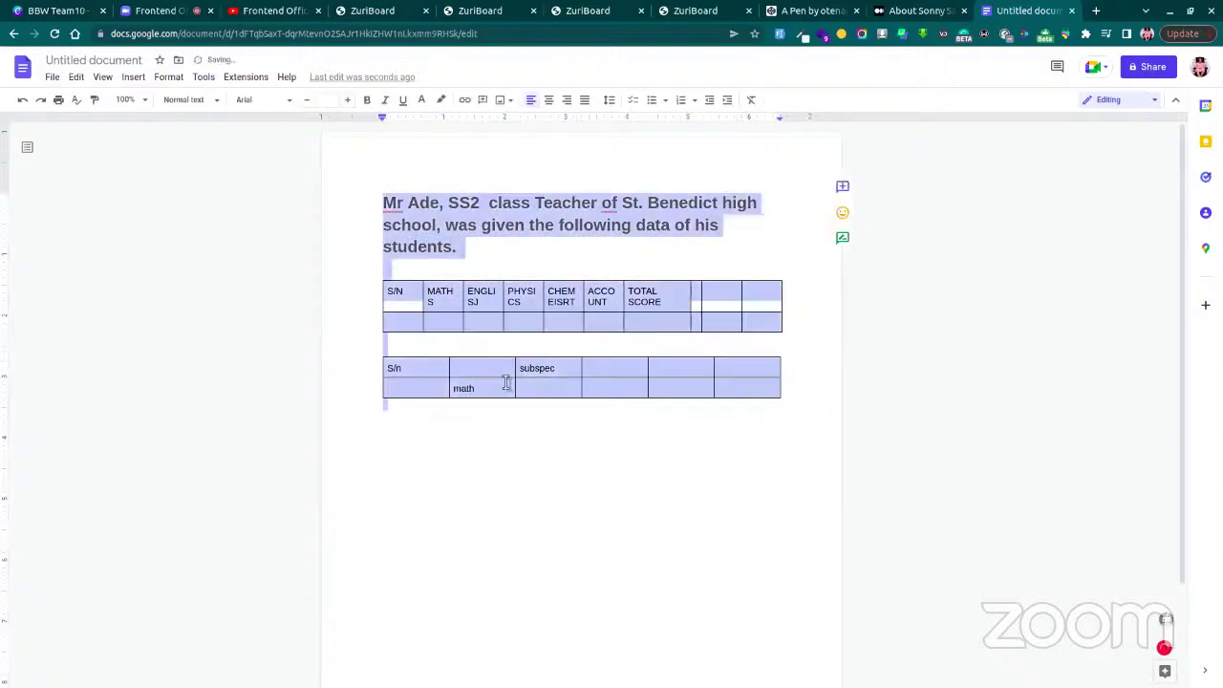
left_click(483, 387)
double_click(460, 388)
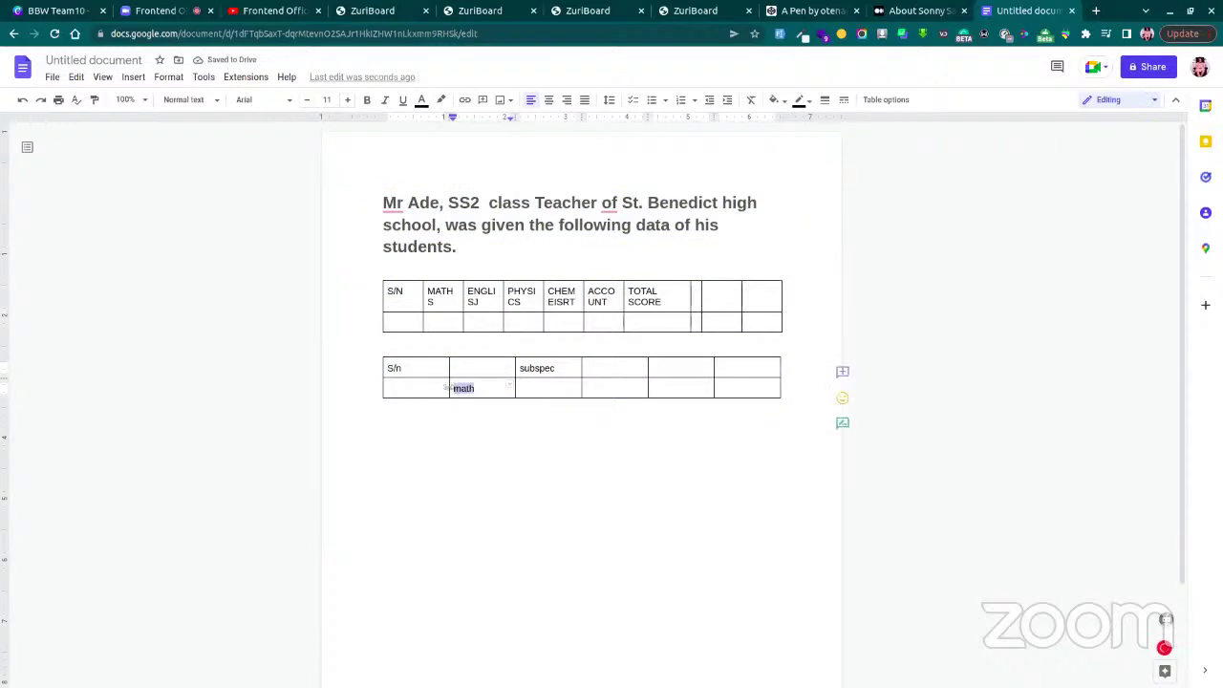
key("ctrl+c")
left_click(541, 394)
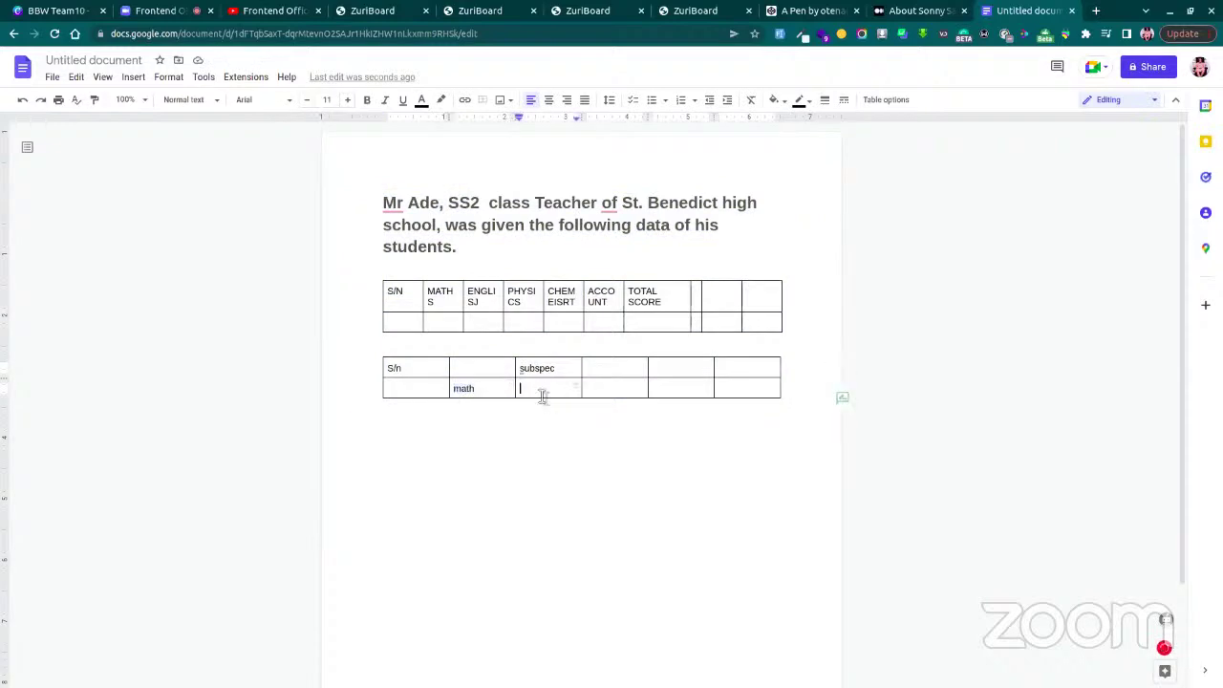
key("ctrl+v")
left_click(604, 392)
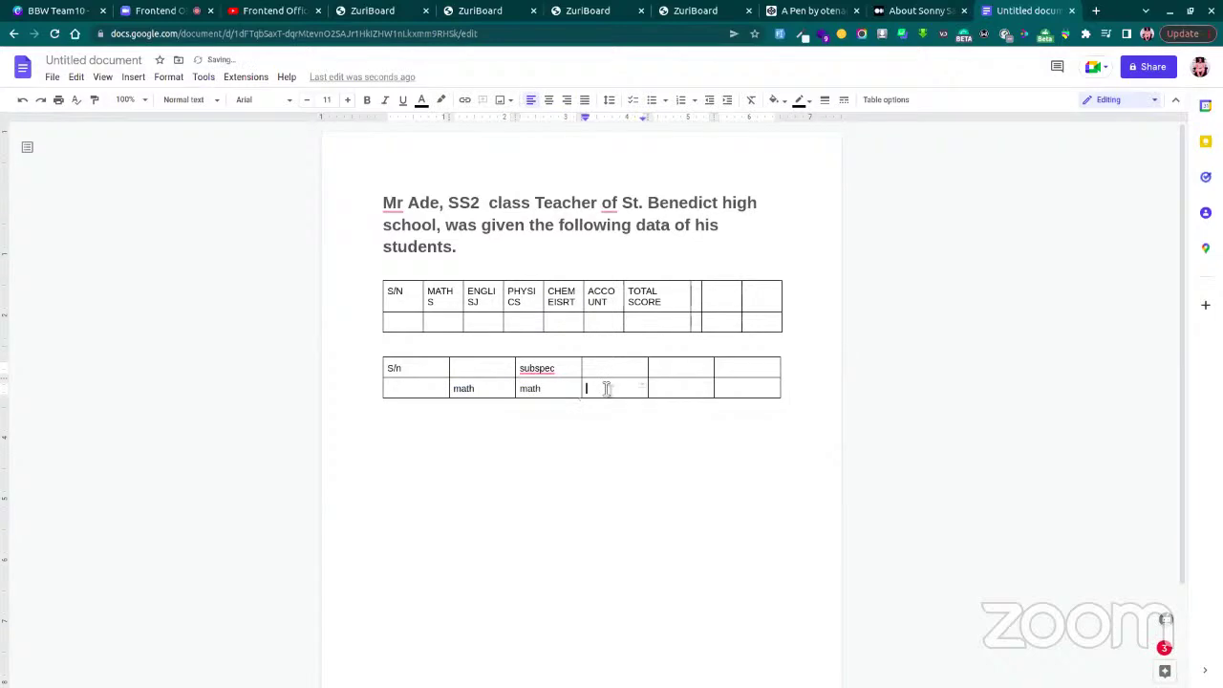
key("ctrl+v")
left_click(661, 392)
key("ctrl+v")
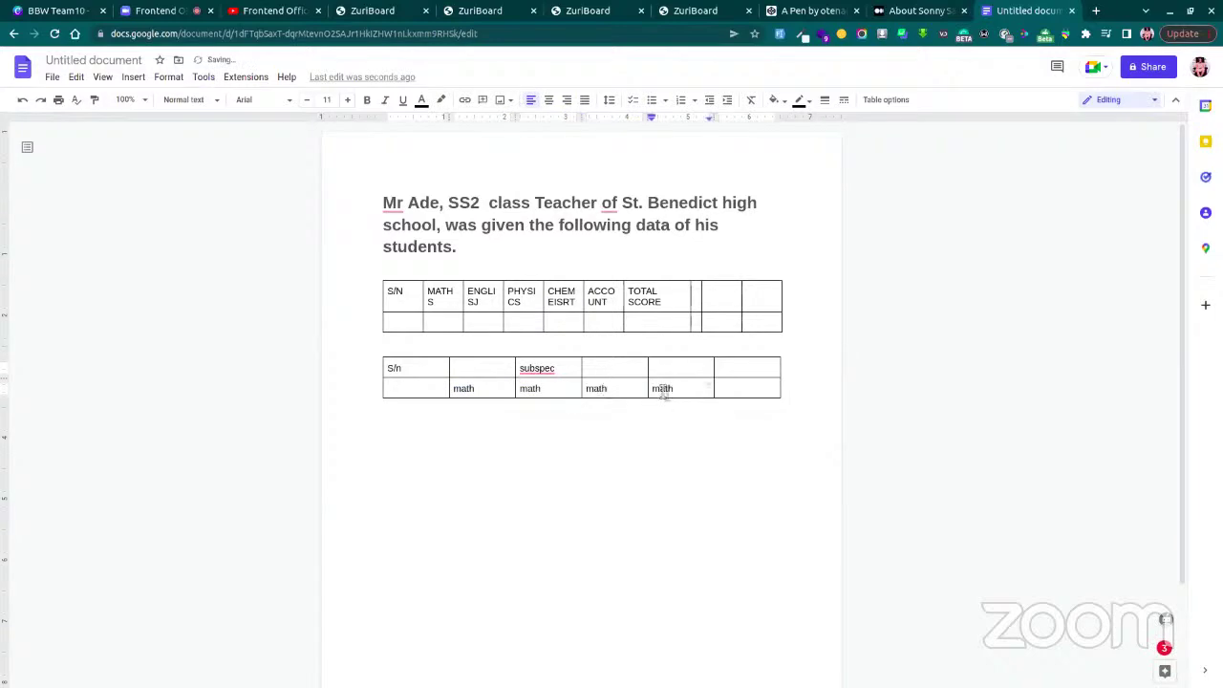
Enter Total score in the last header cell of the second table
left_click(744, 370)
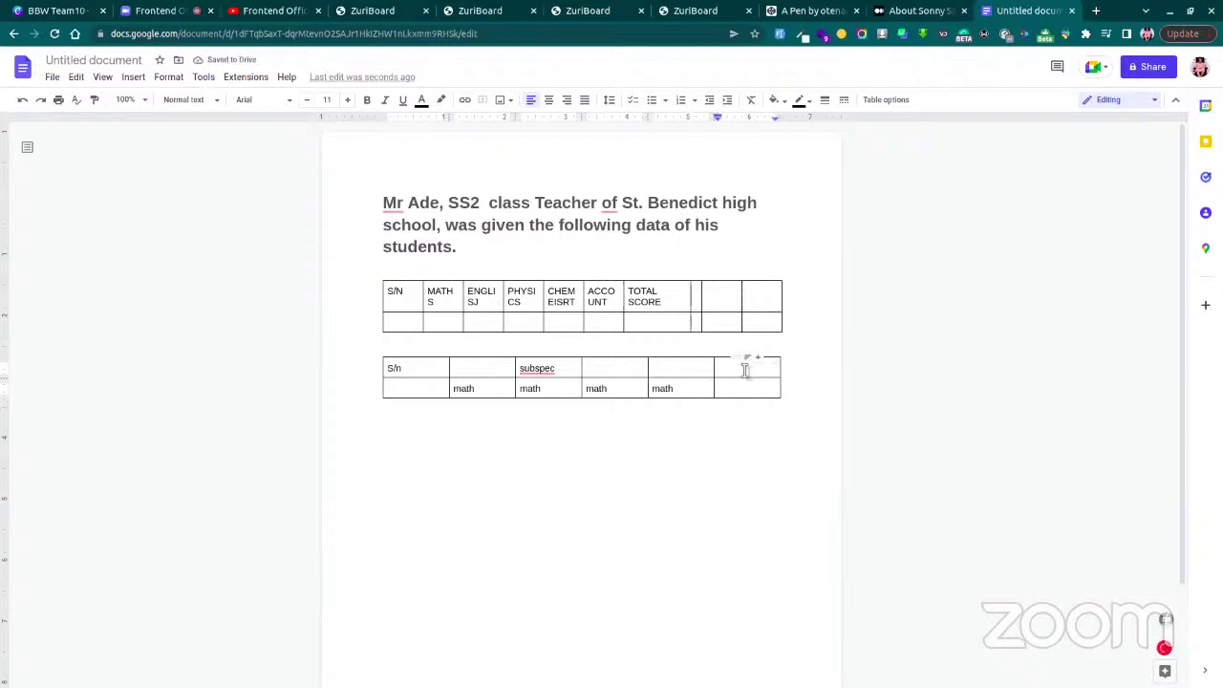
type("total Score")
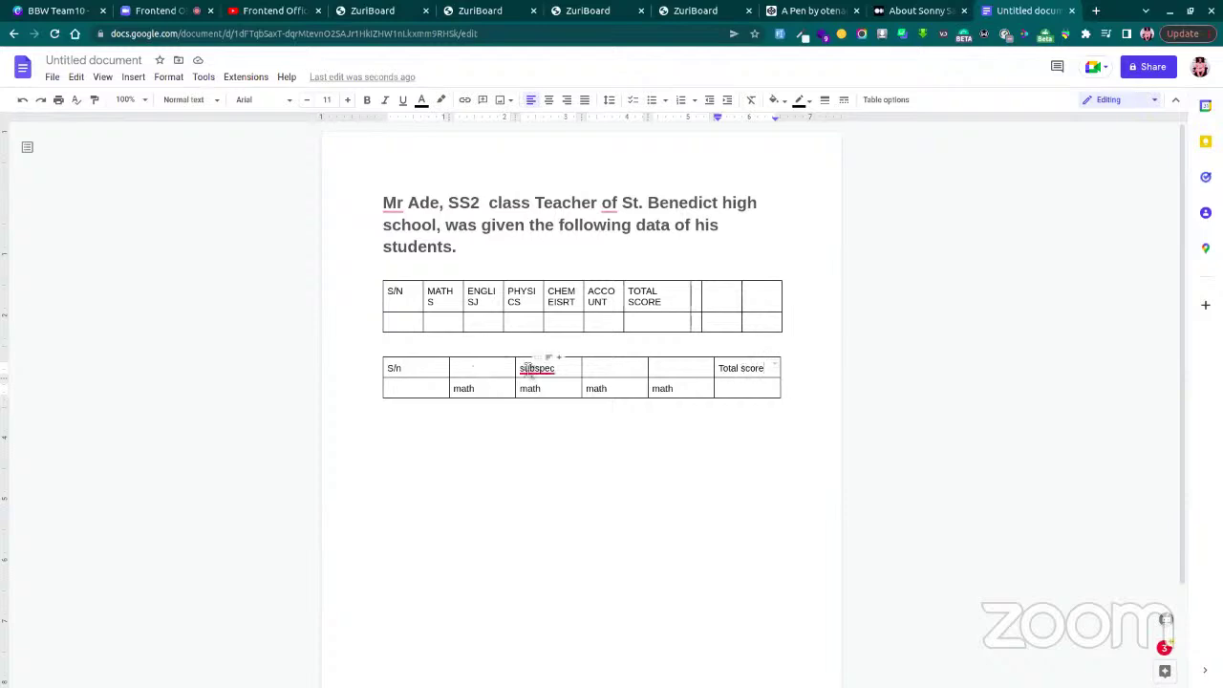
mouse_move(535, 371)
Check the required table columns in the ZuriBoard task brief, and replace the MATHS heading in the document's first table with students
left_click(588, 11)
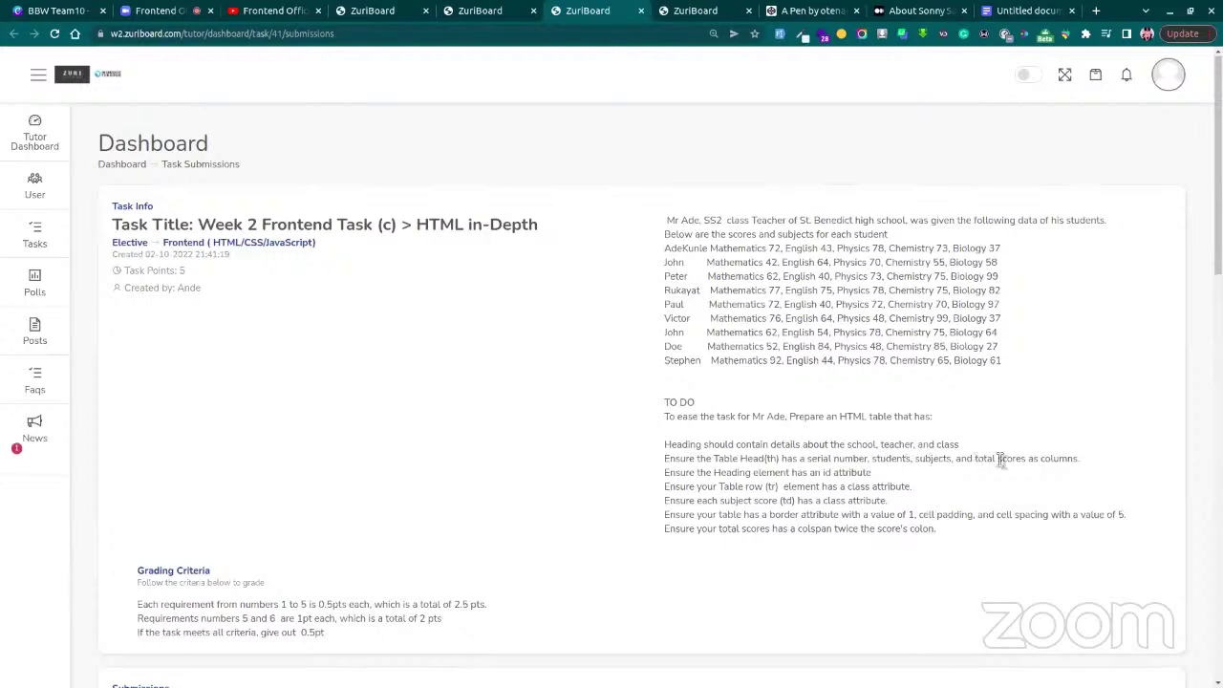
left_click(994, 17)
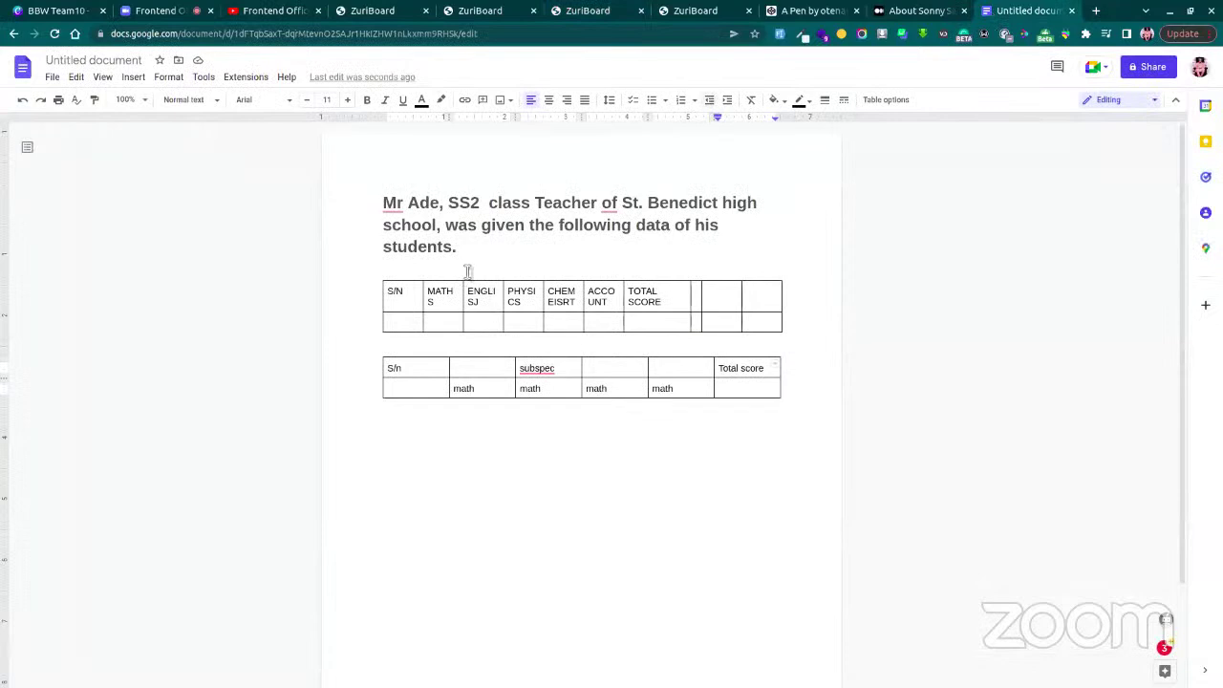
left_click(423, 297)
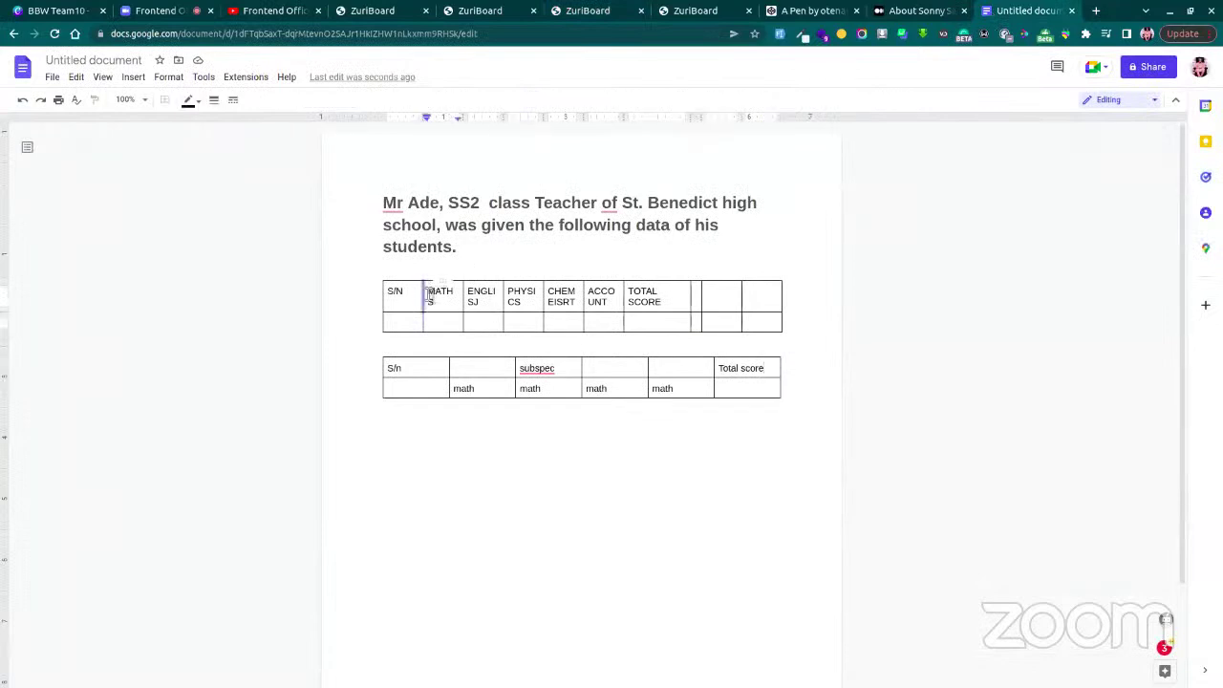
double_click(430, 295)
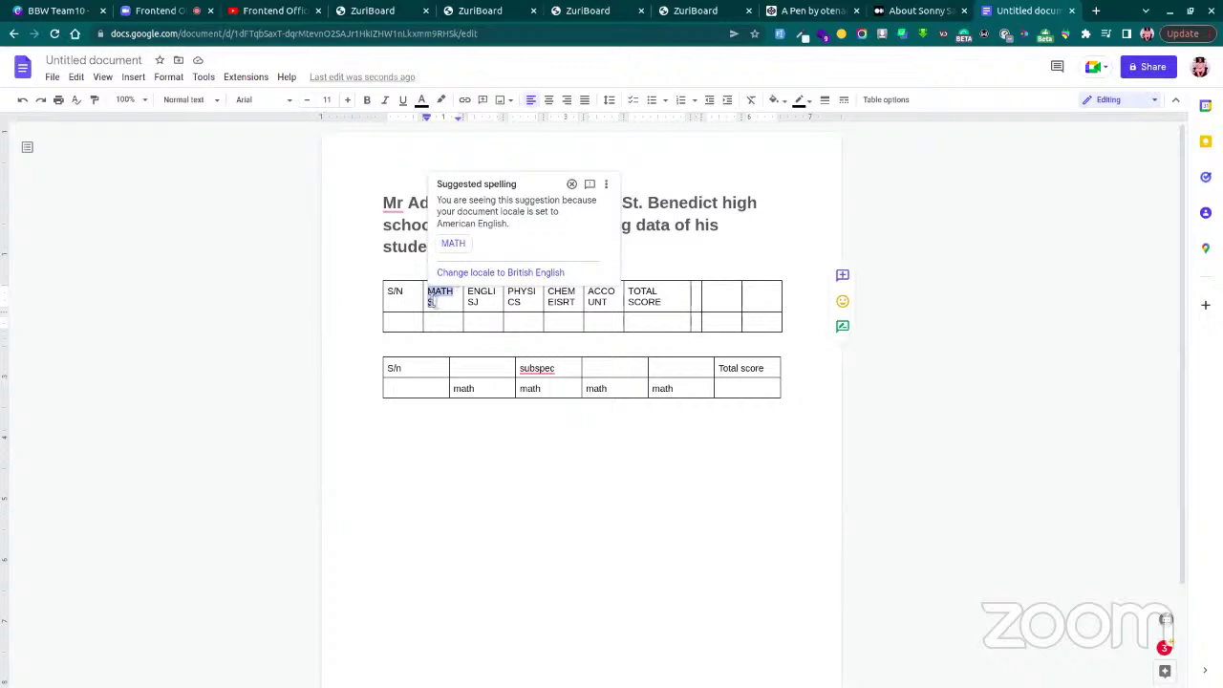
type("students")
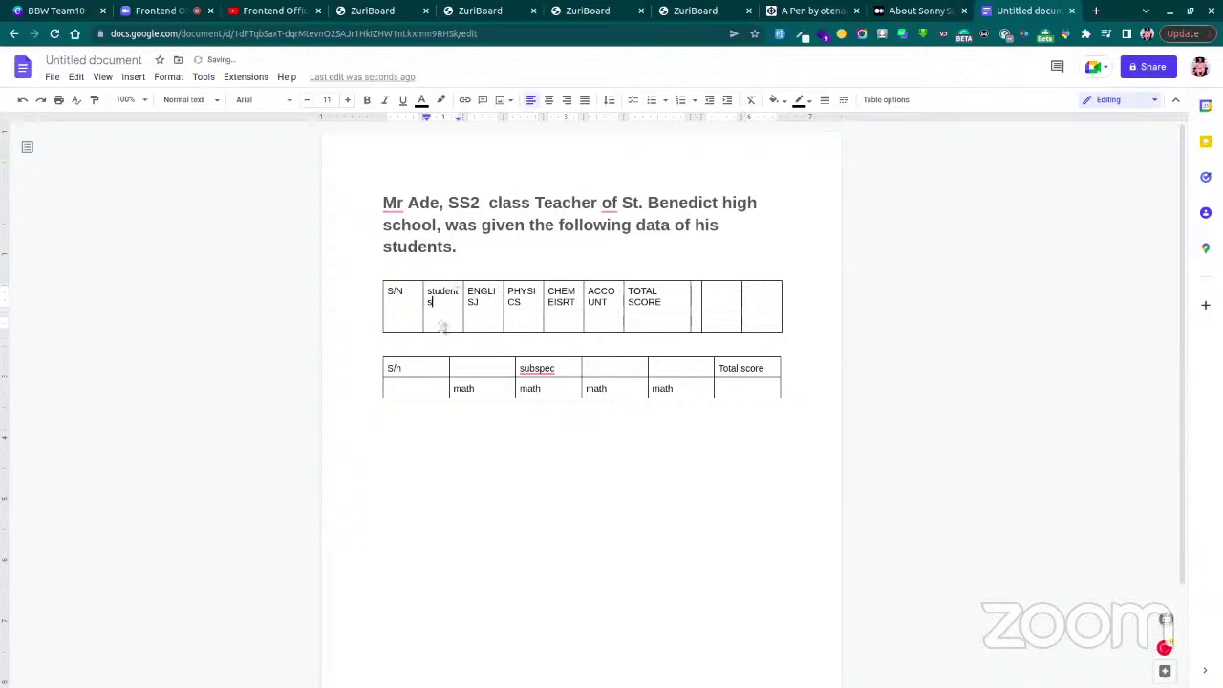
List Maths, English and chemisty on separate lines in the cell below the students heading of the first table
left_click(440, 326)
type("maths")
key("Return")
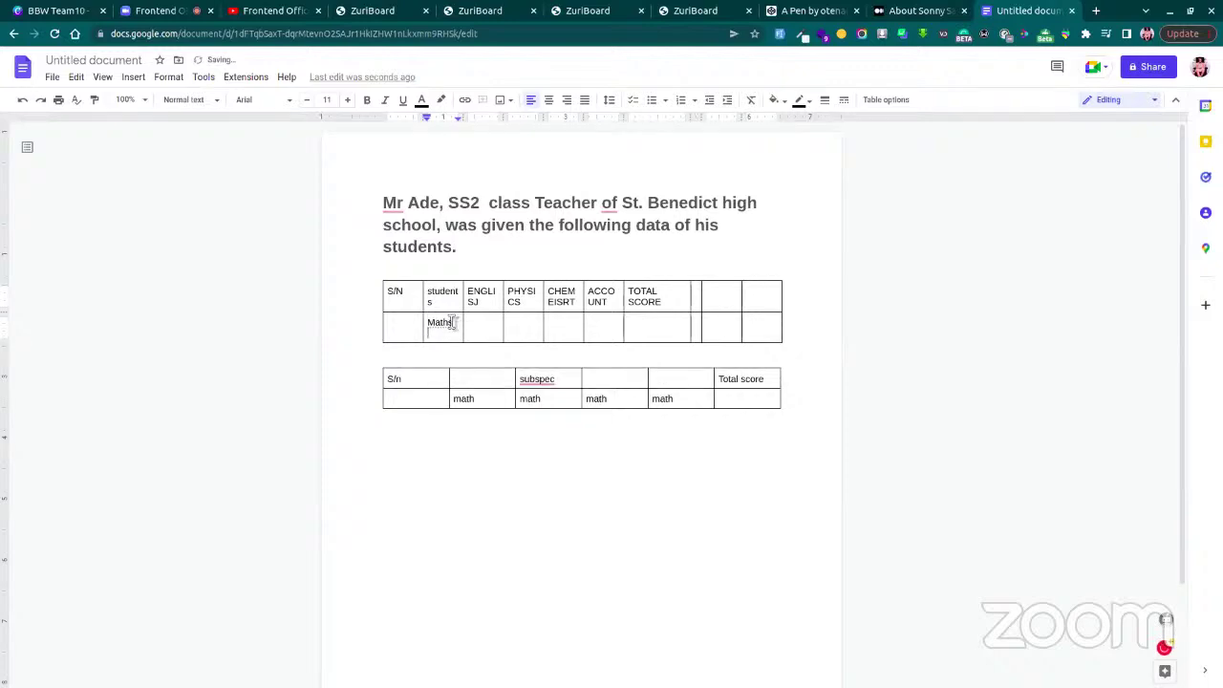
type("english")
key("Return")
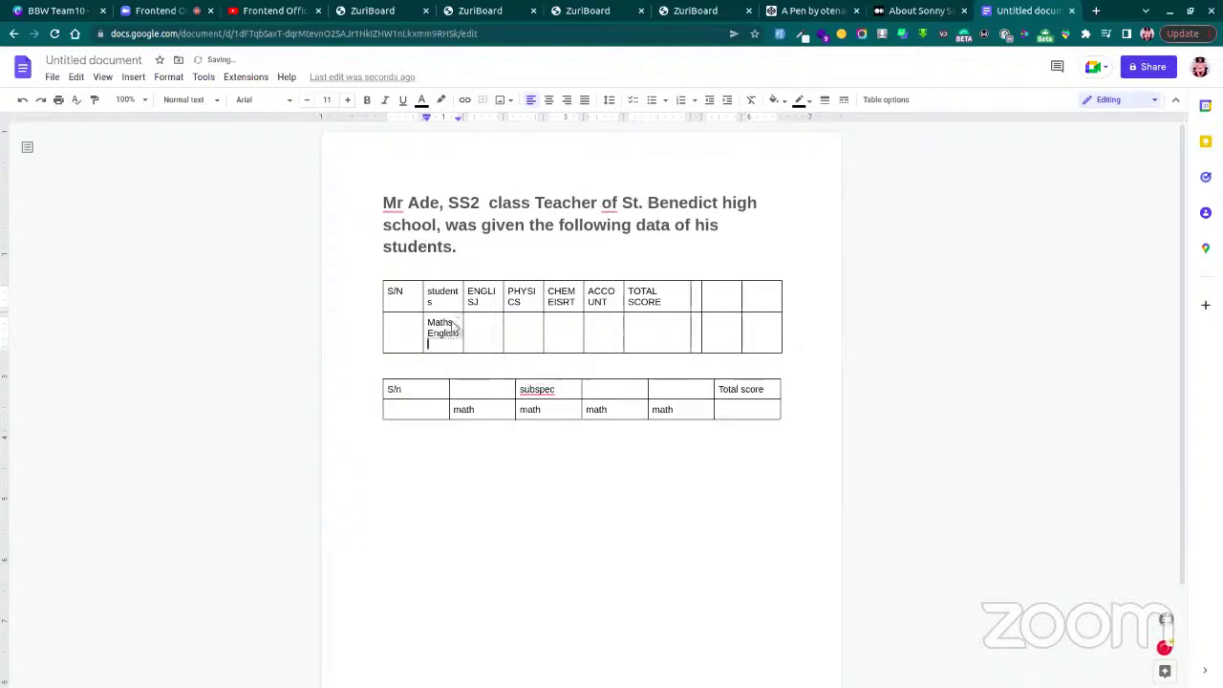
type("chemist")
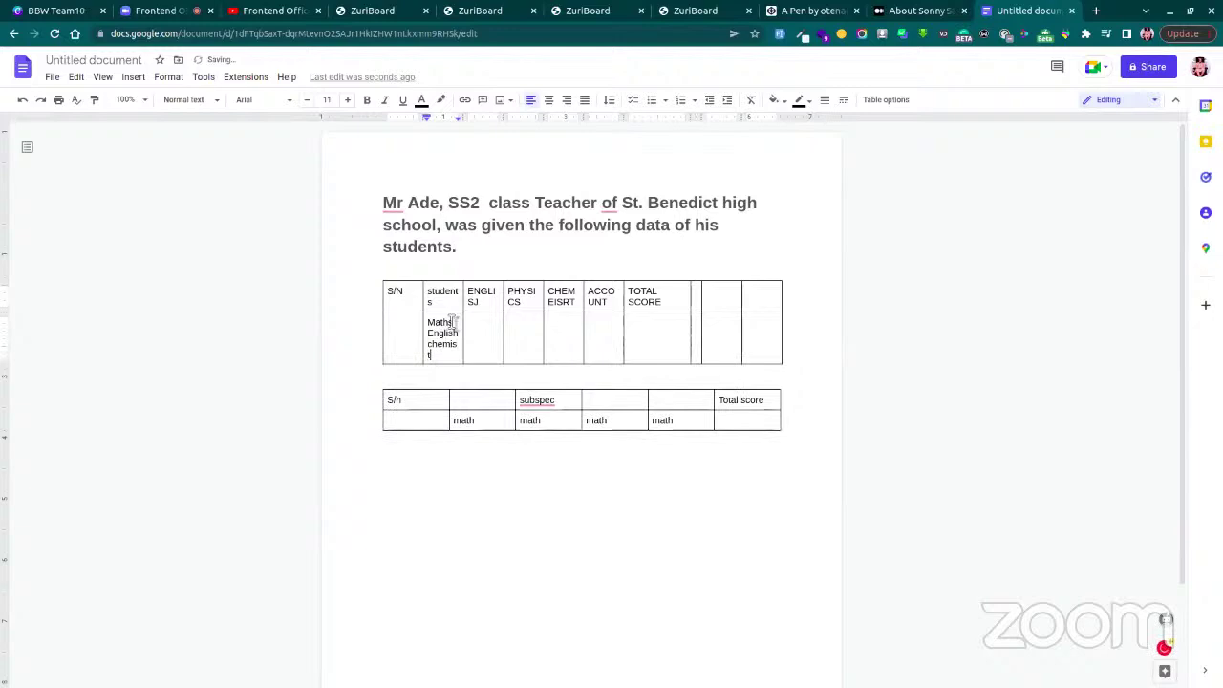
type("y")
Highlight the subject list in the cell below the students heading
left_click_drag(440, 355, 426, 328)
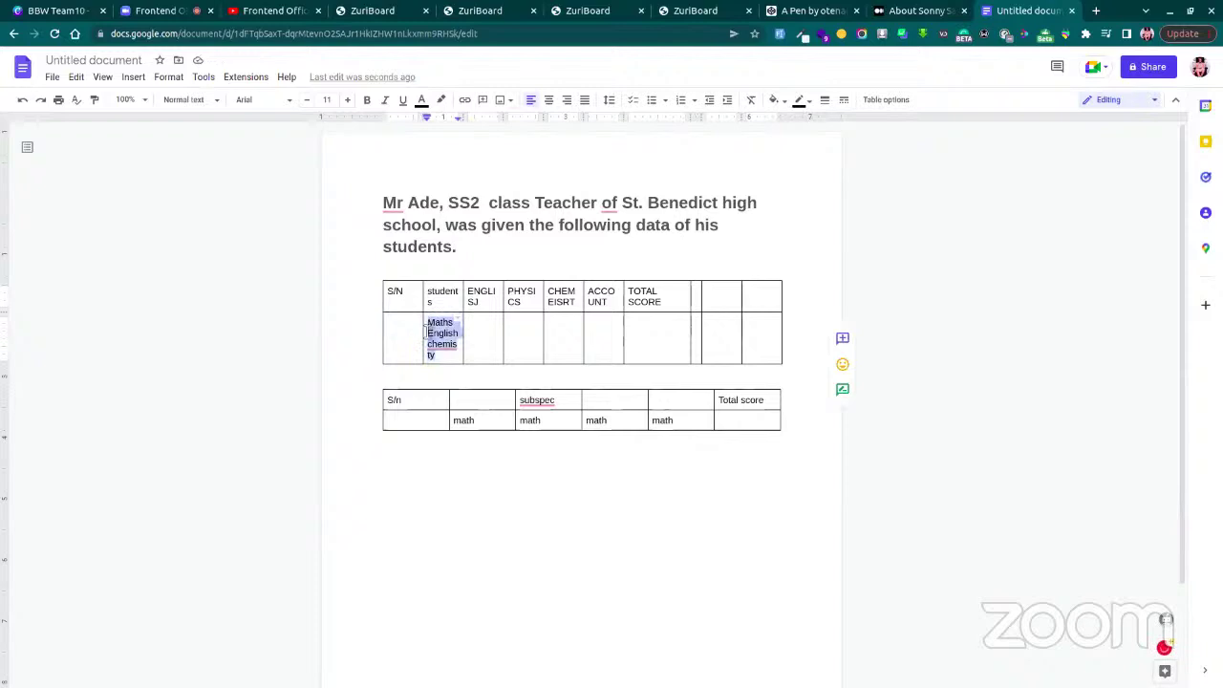
right_click(437, 350)
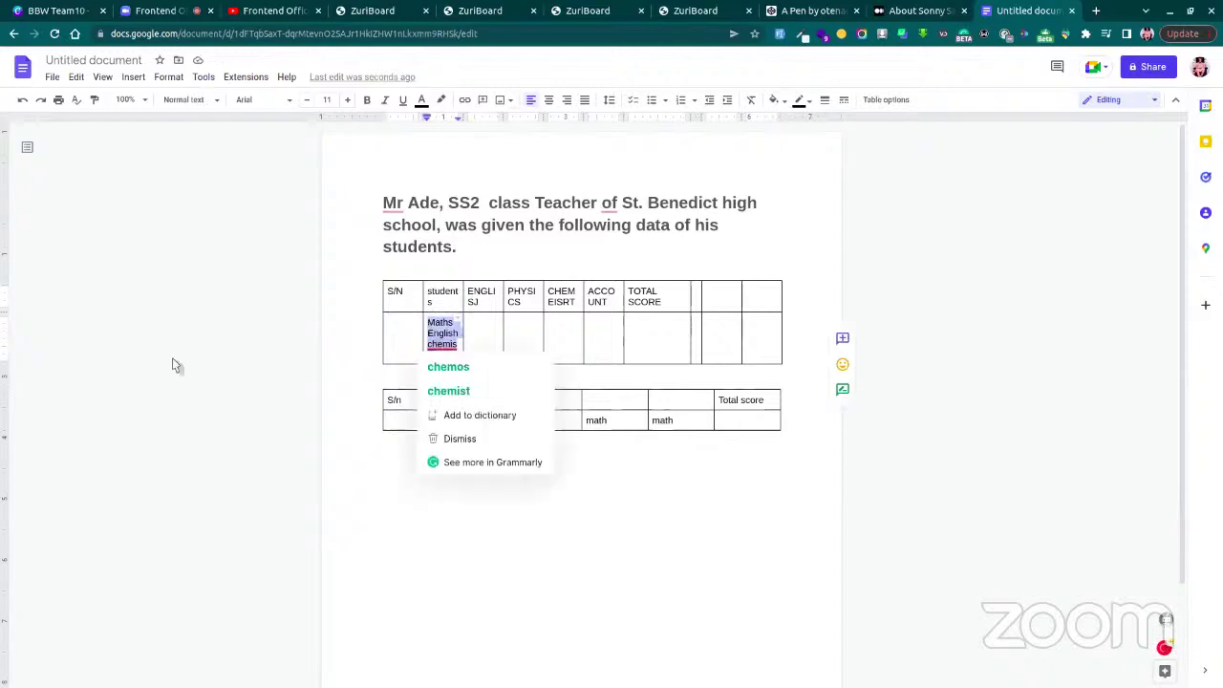
key("Escape")
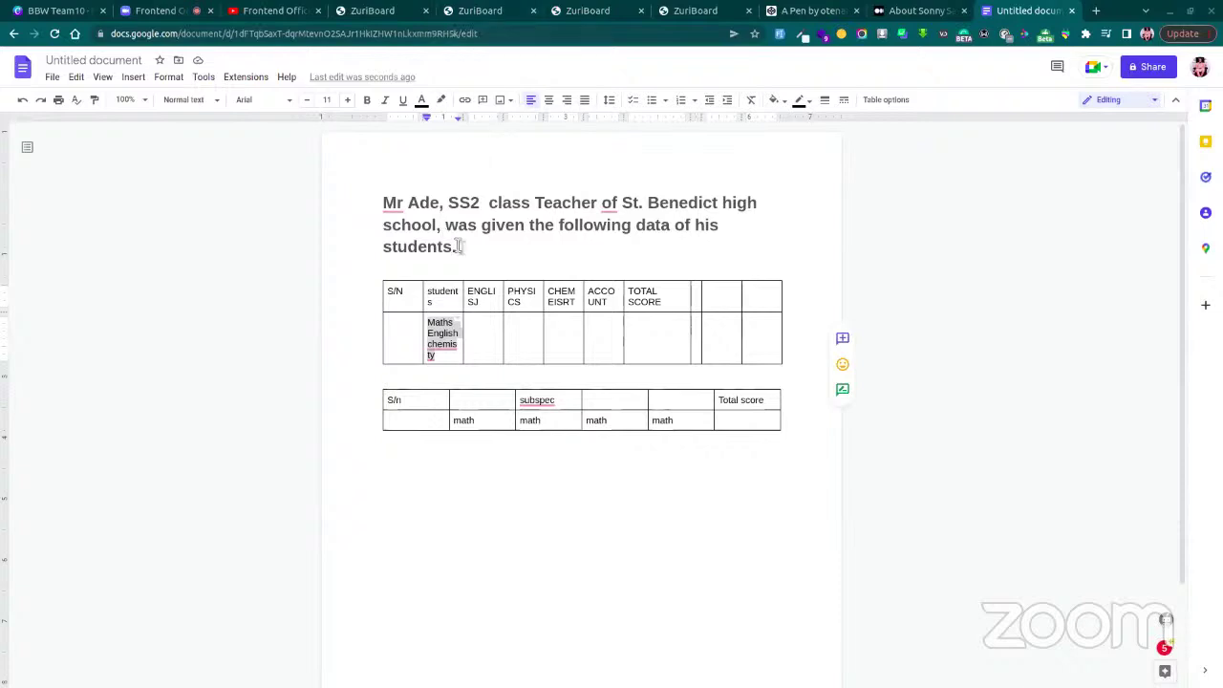
Highlight the whole heading sentence above the tables to point out the school, teacher and class details
left_click_drag(459, 247, 371, 207)
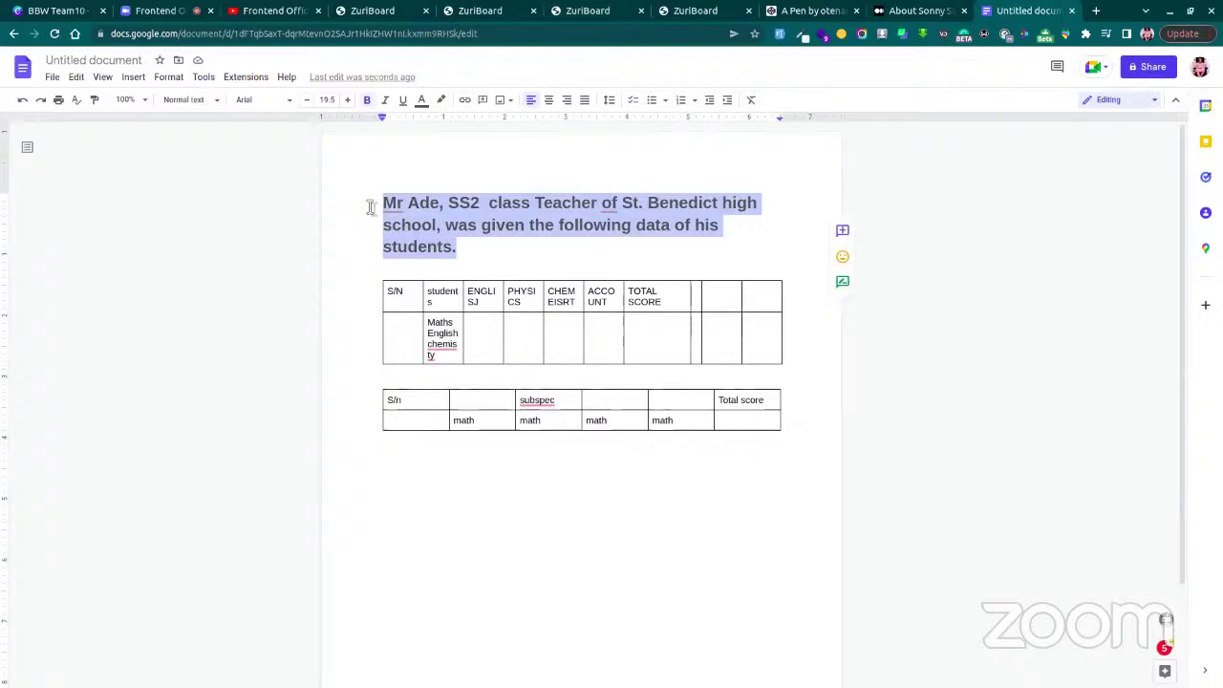
mouse_move(388, 202)
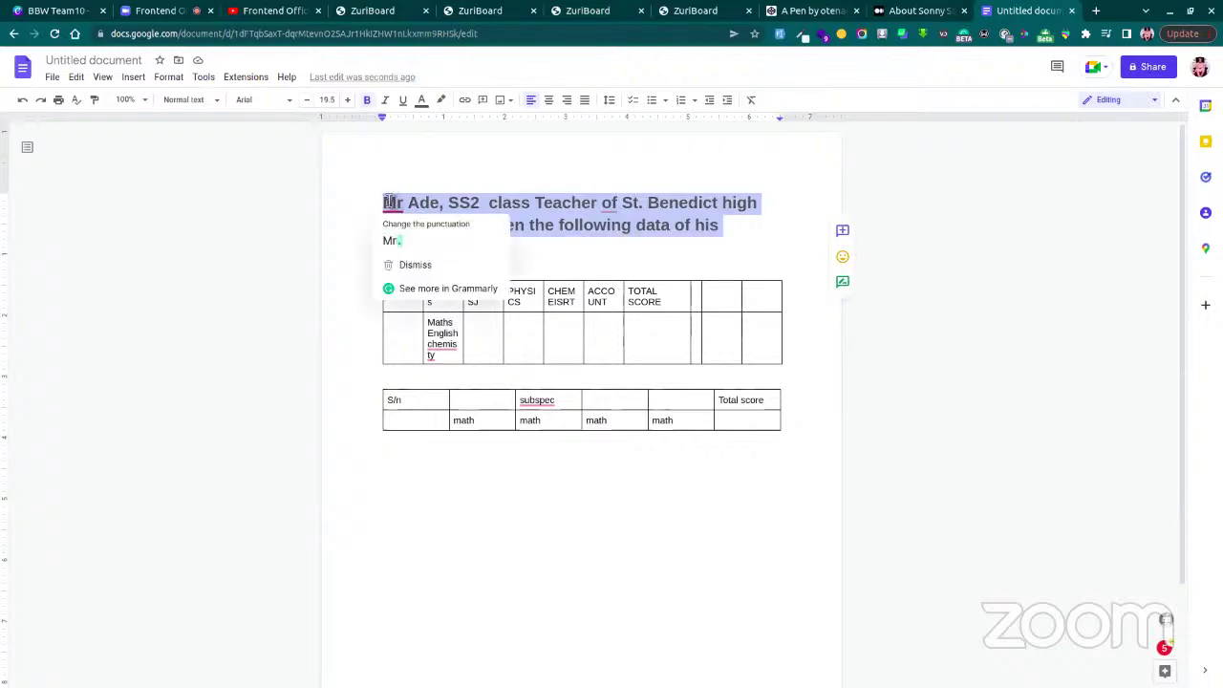
left_click(417, 158)
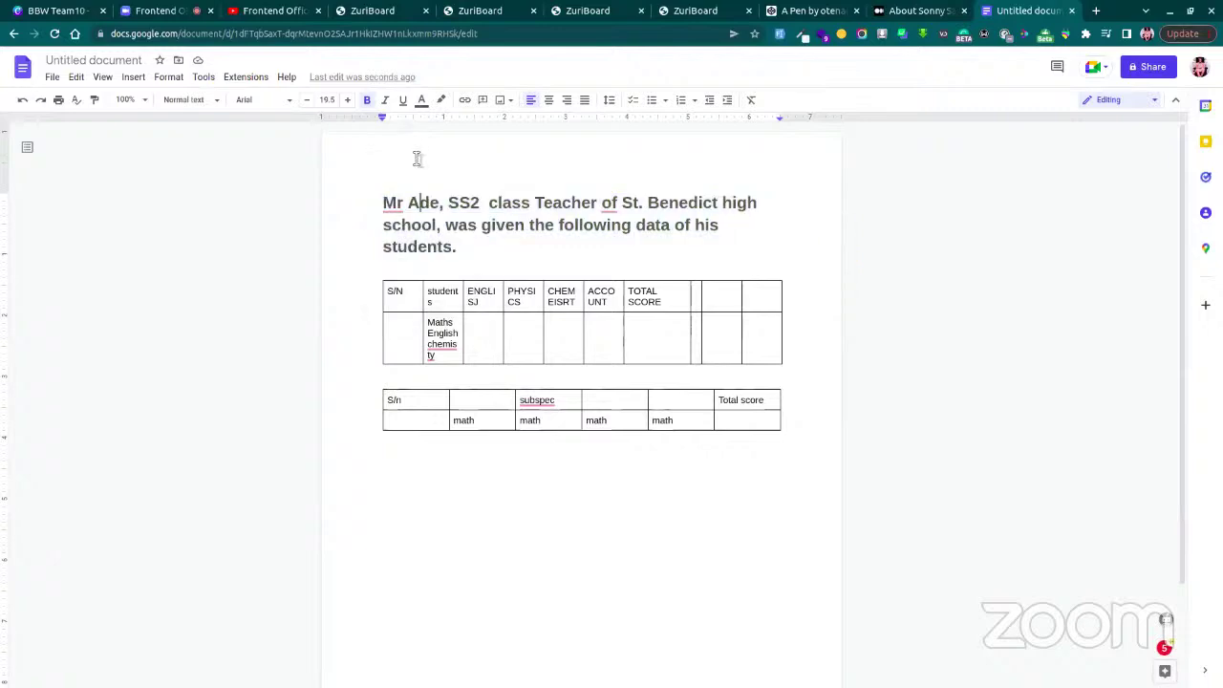
left_click(463, 246)
left_click(392, 197, "shift")
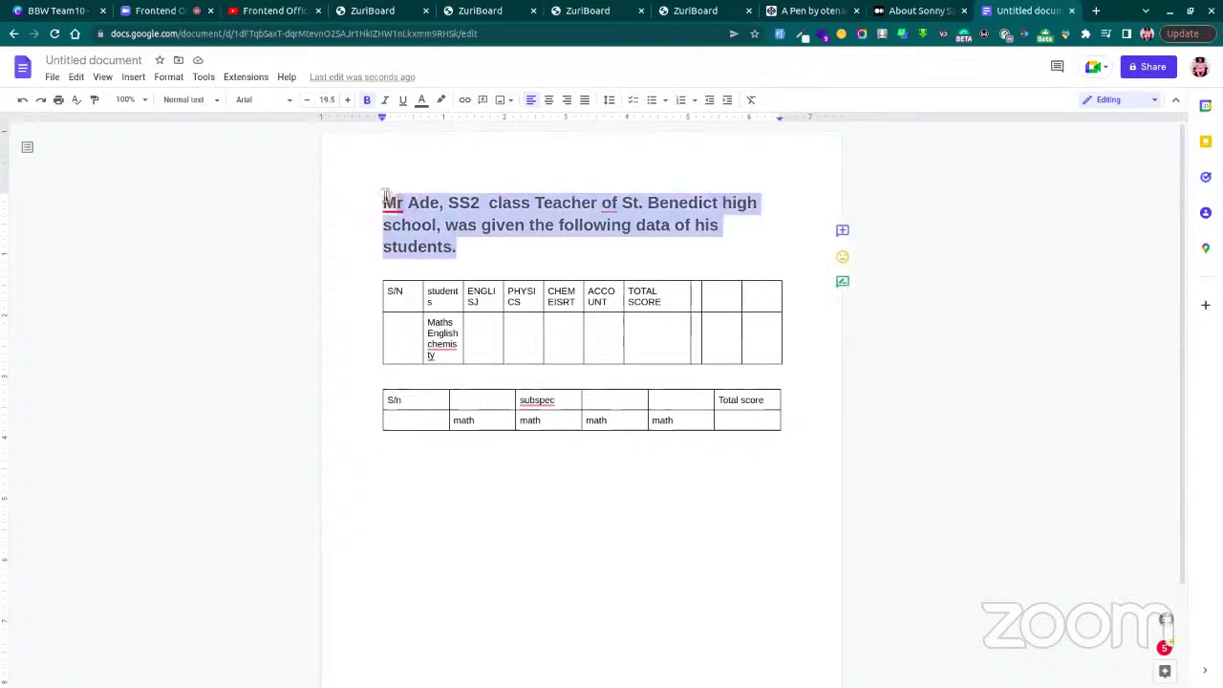
triple_click(383, 199)
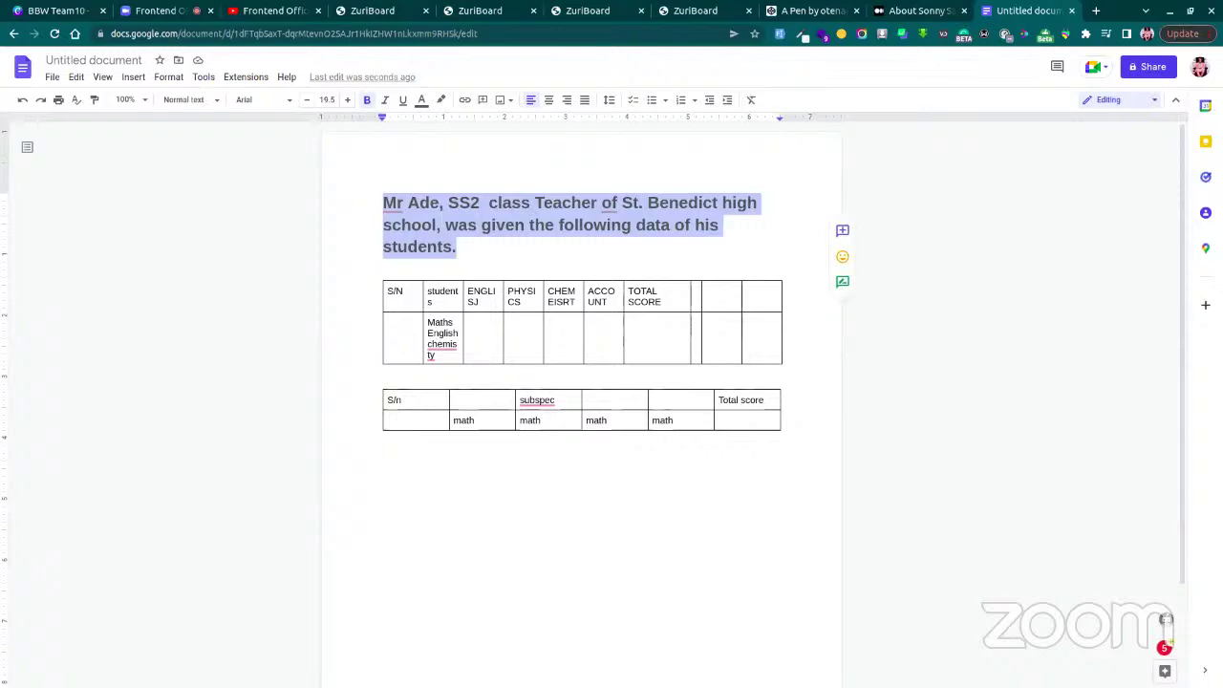
key("super")
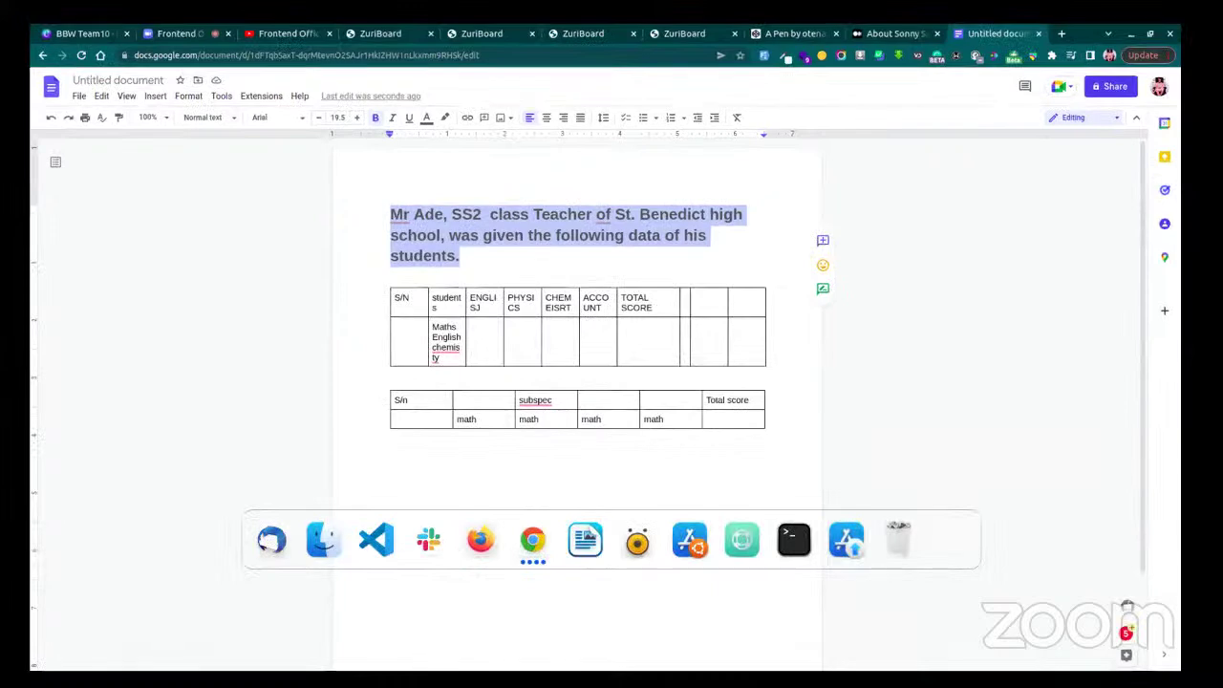
key("super")
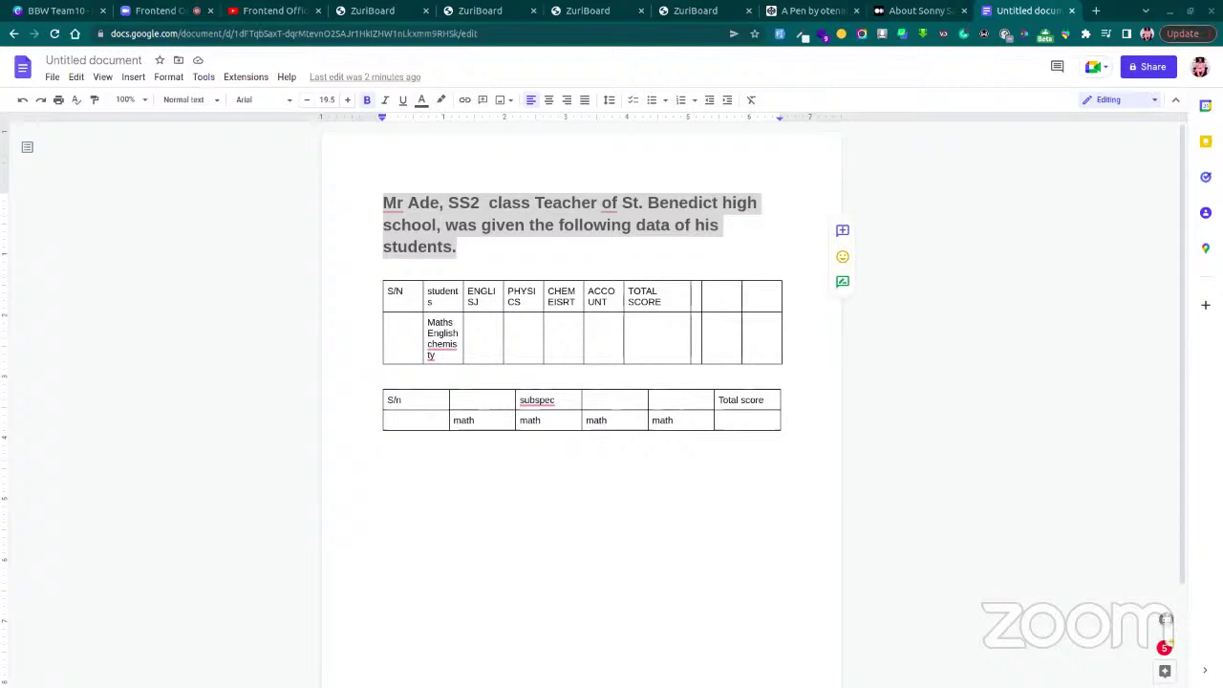
Switch to ZuriBoard and open page 7 of the published posts
left_click(483, 11)
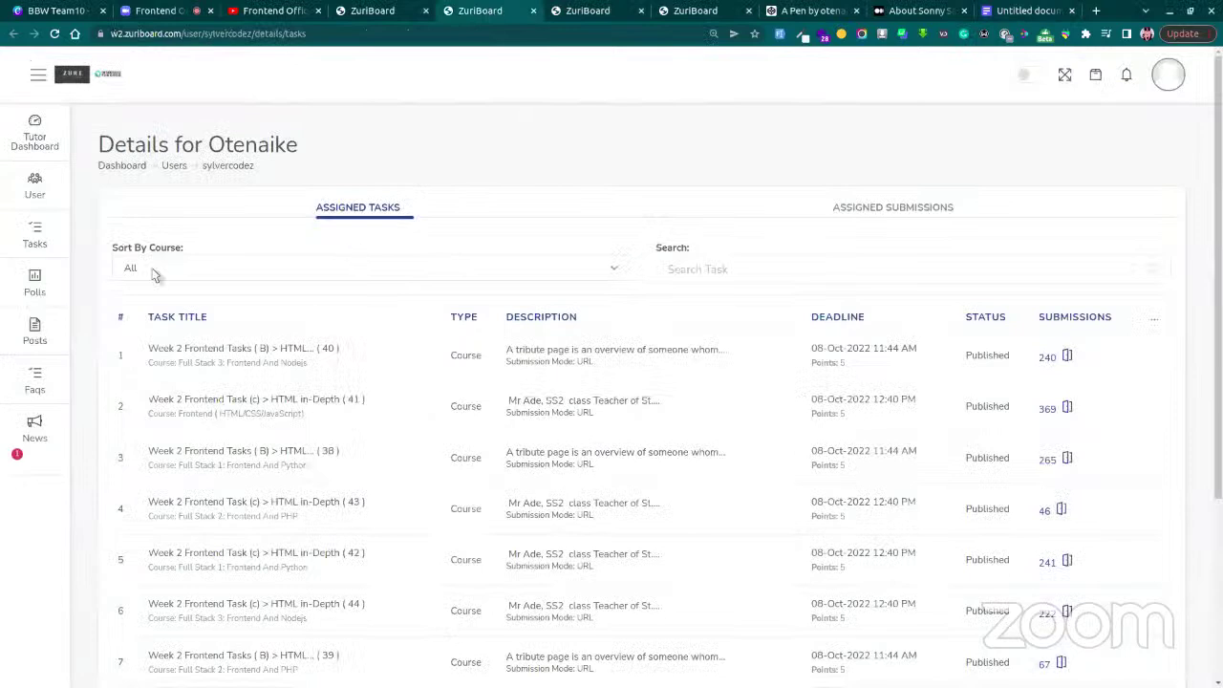
left_click(38, 334)
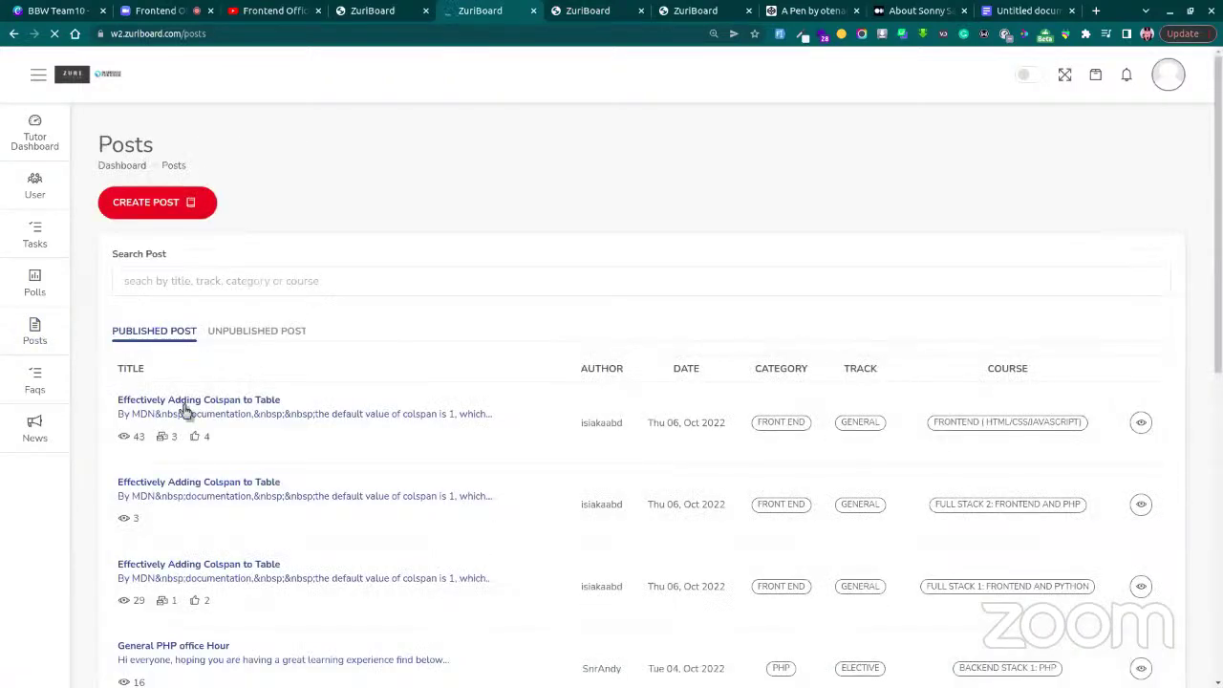
scroll(186, 410, "down", 1)
scroll(187, 411, "down", 5)
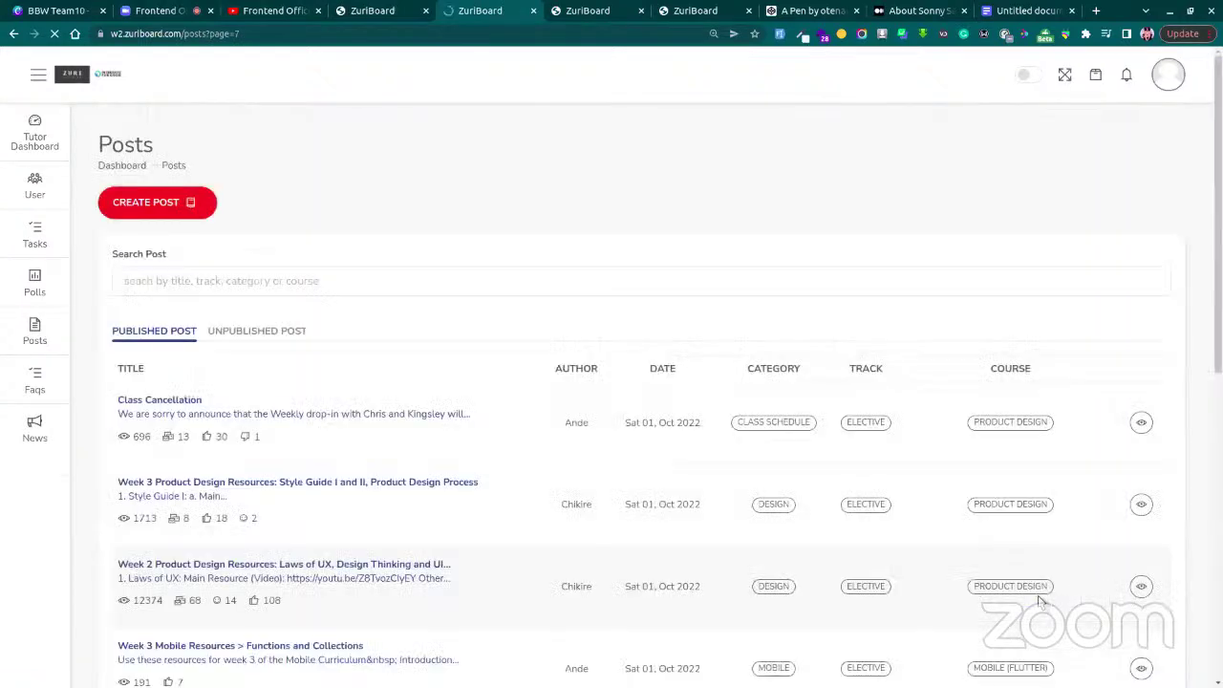
Look through the posts on page 7 and open page 10 of the list
scroll(1039, 600, "down", 1)
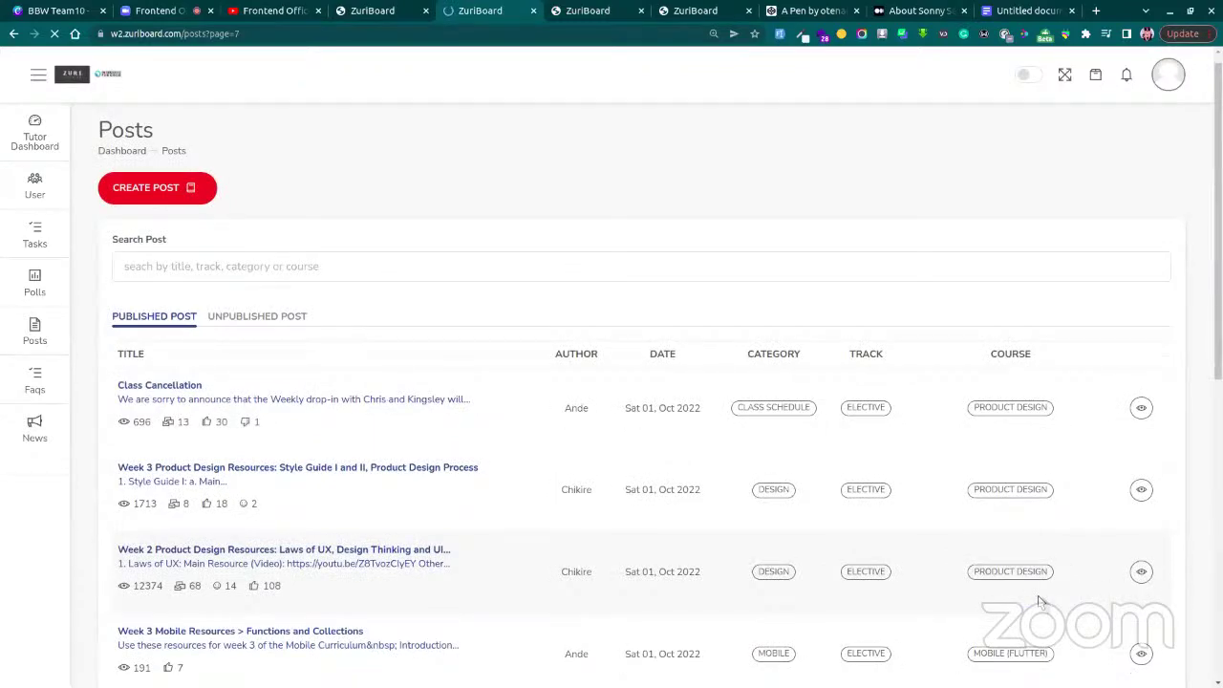
scroll(1039, 600, "down", 3)
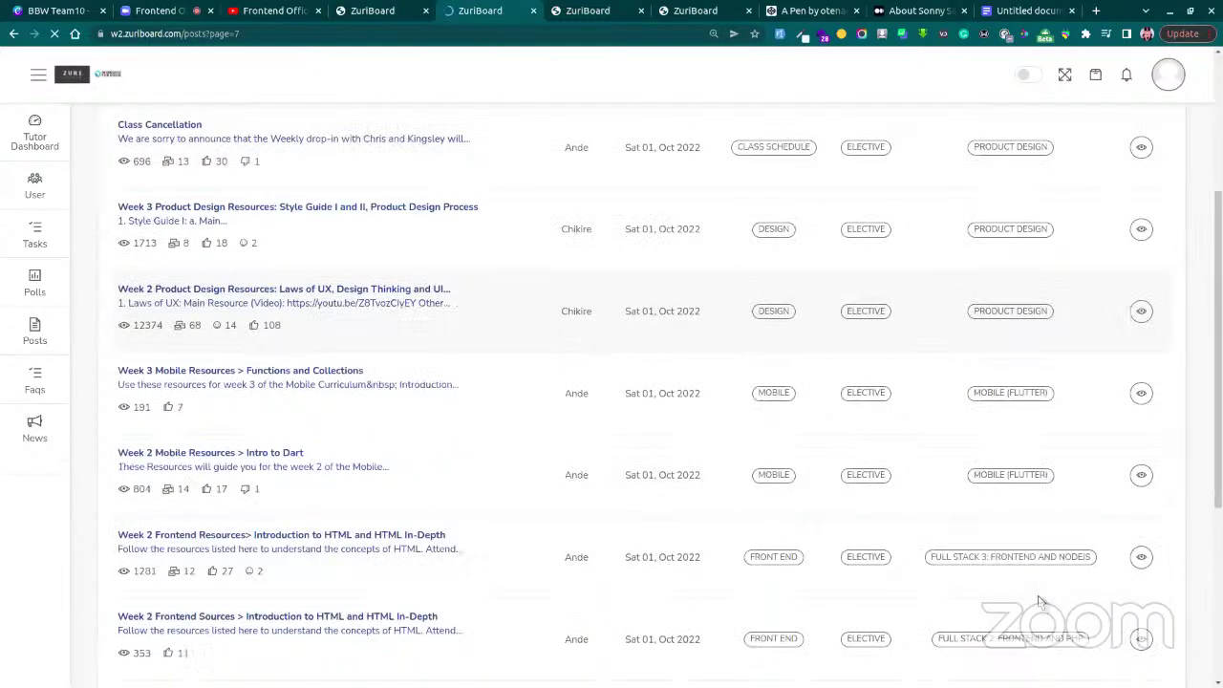
scroll(1040, 600, "down", 4)
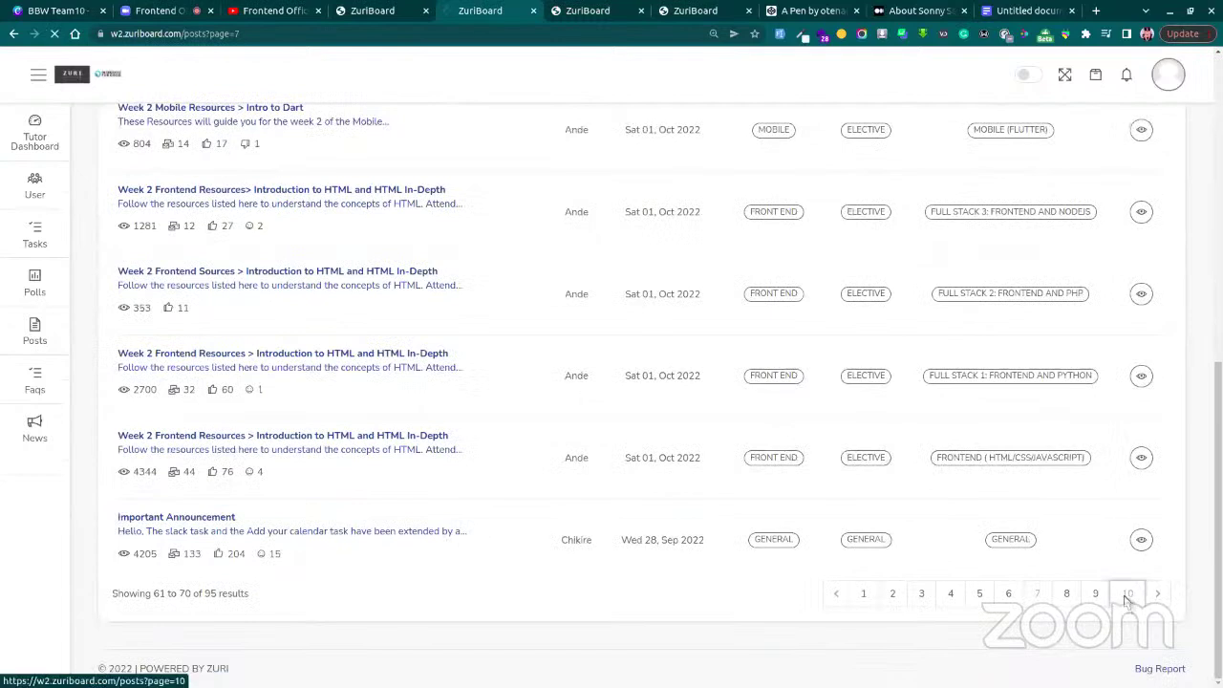
left_click(1127, 594)
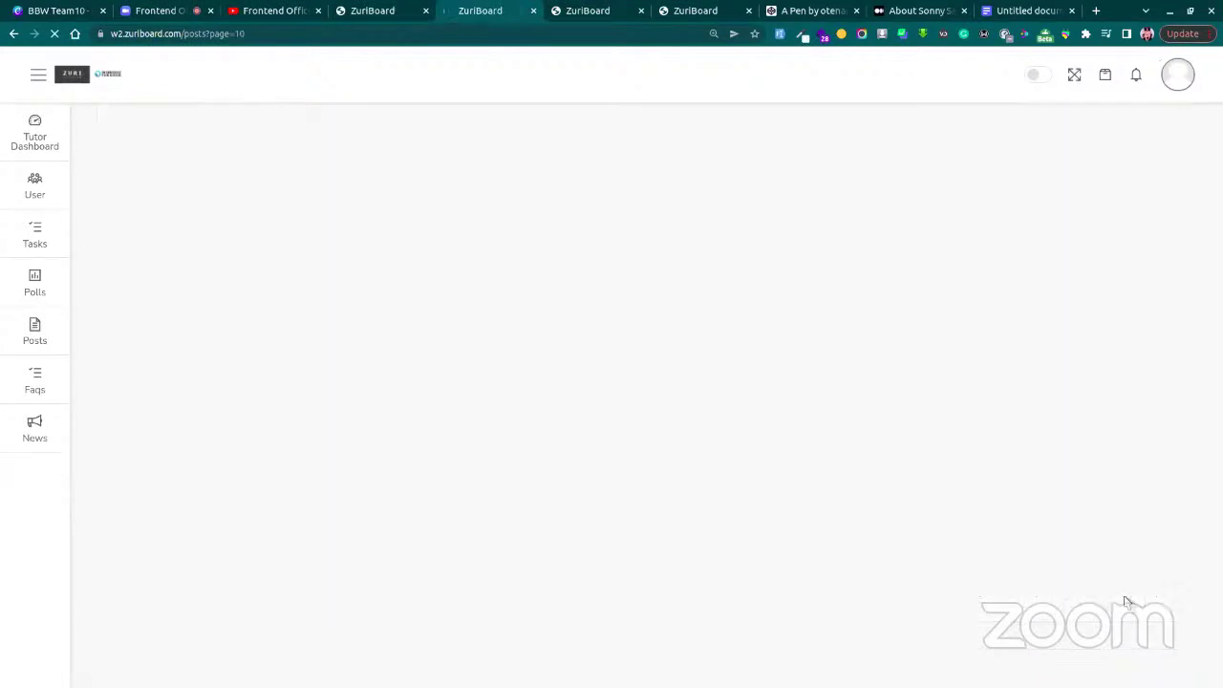
Open the Frontend Week 1- Introduction to Programming post and the Frontend Environment setup video linked in it
scroll(1025, 537, "down", 3)
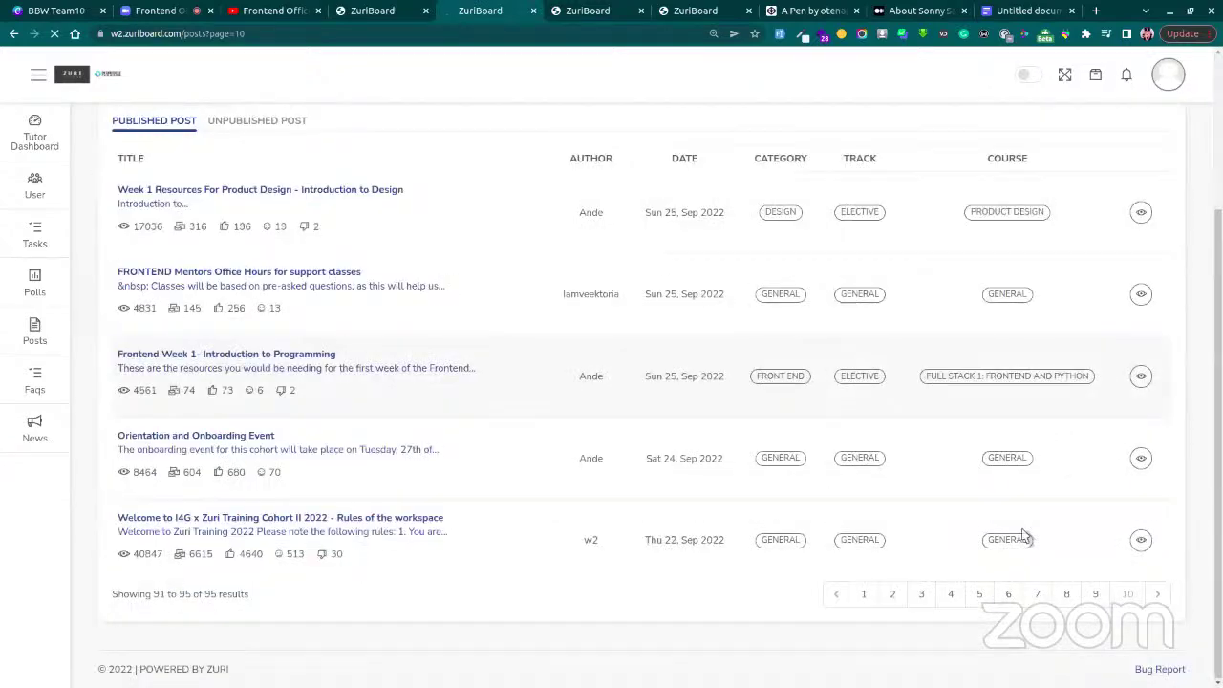
left_click(1143, 384)
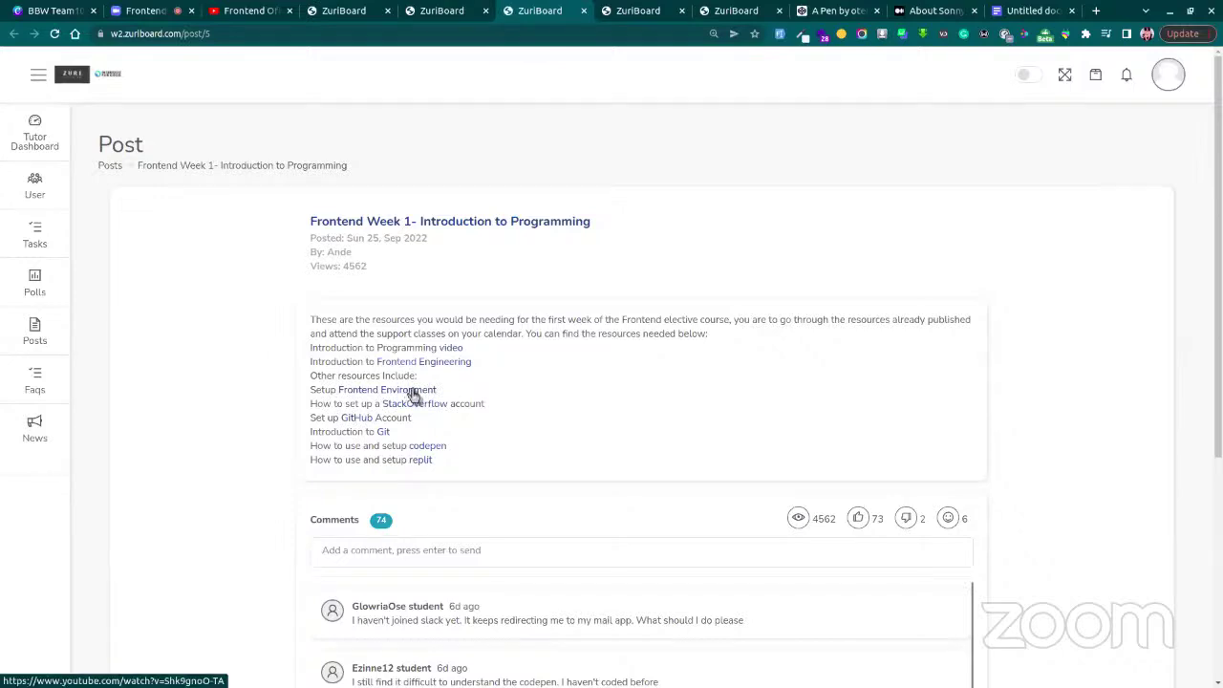
middle_click(413, 395)
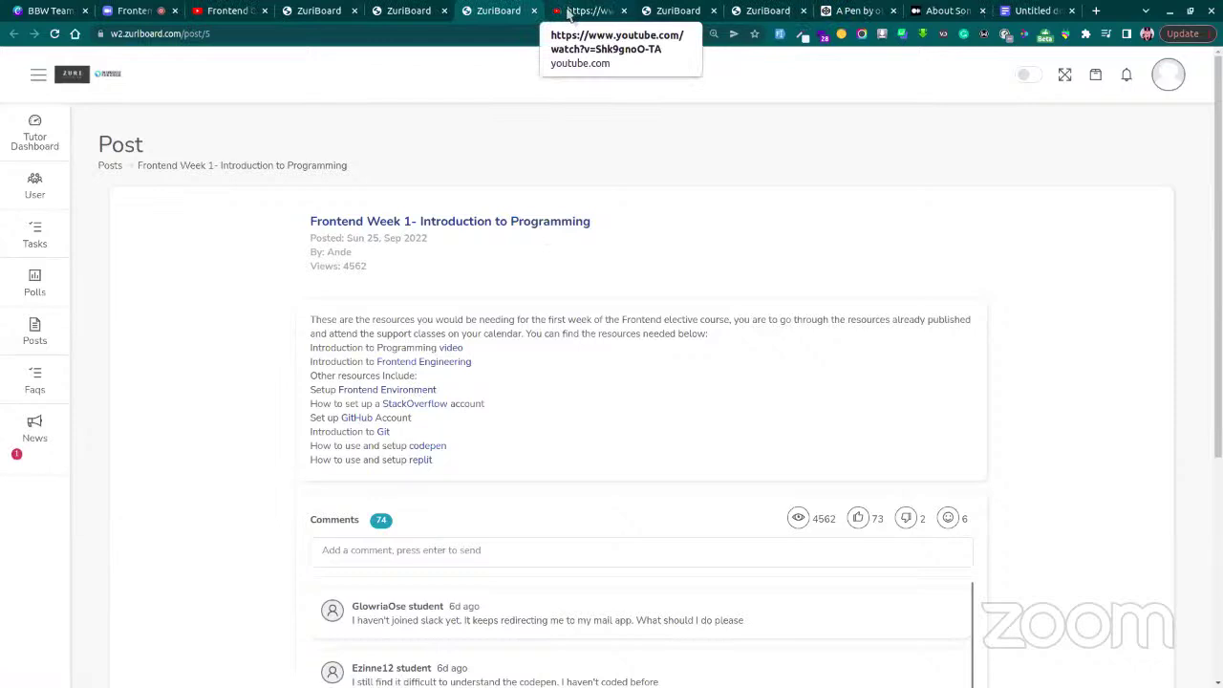
left_click(570, 12)
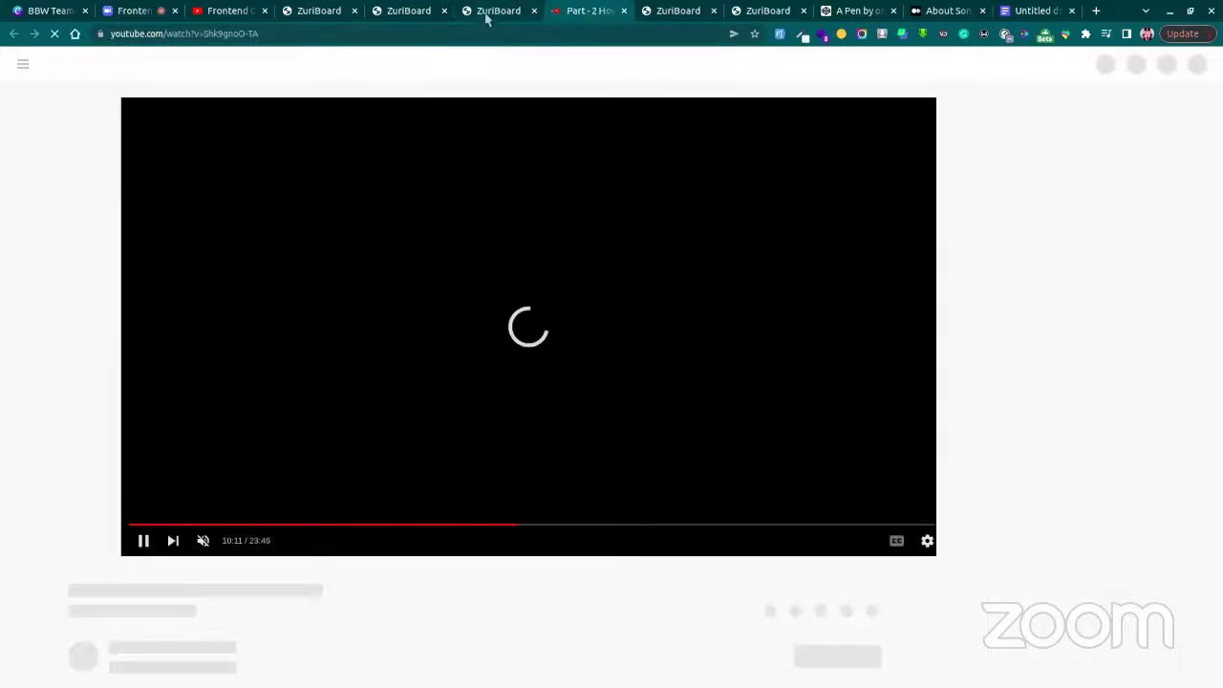
Check the Frontend Week 1 post again, then pause the environment setup video on YouTube and close it
left_click(486, 11)
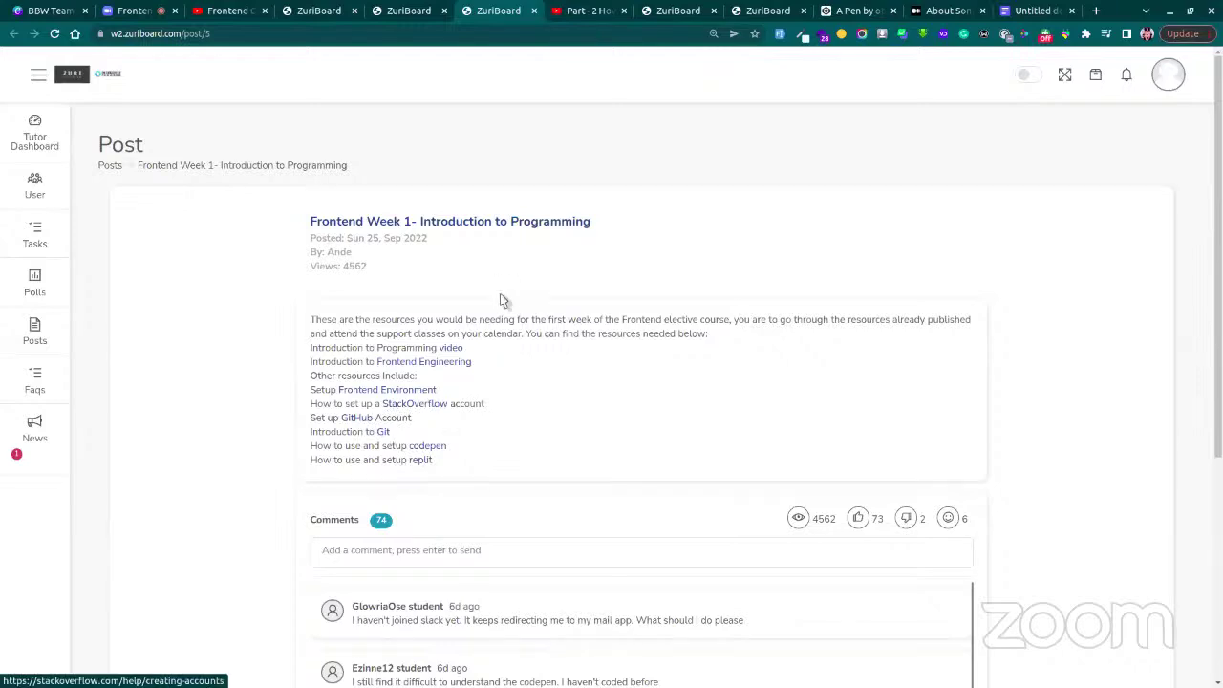
left_click(585, 11)
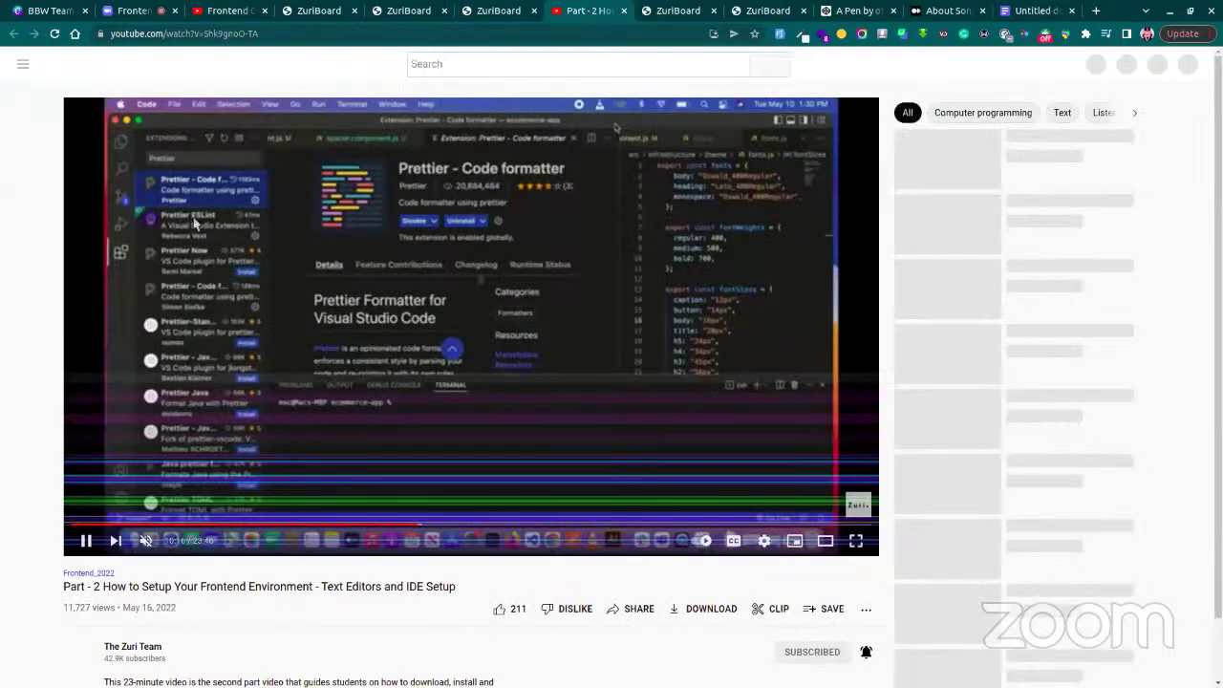
left_click(406, 251)
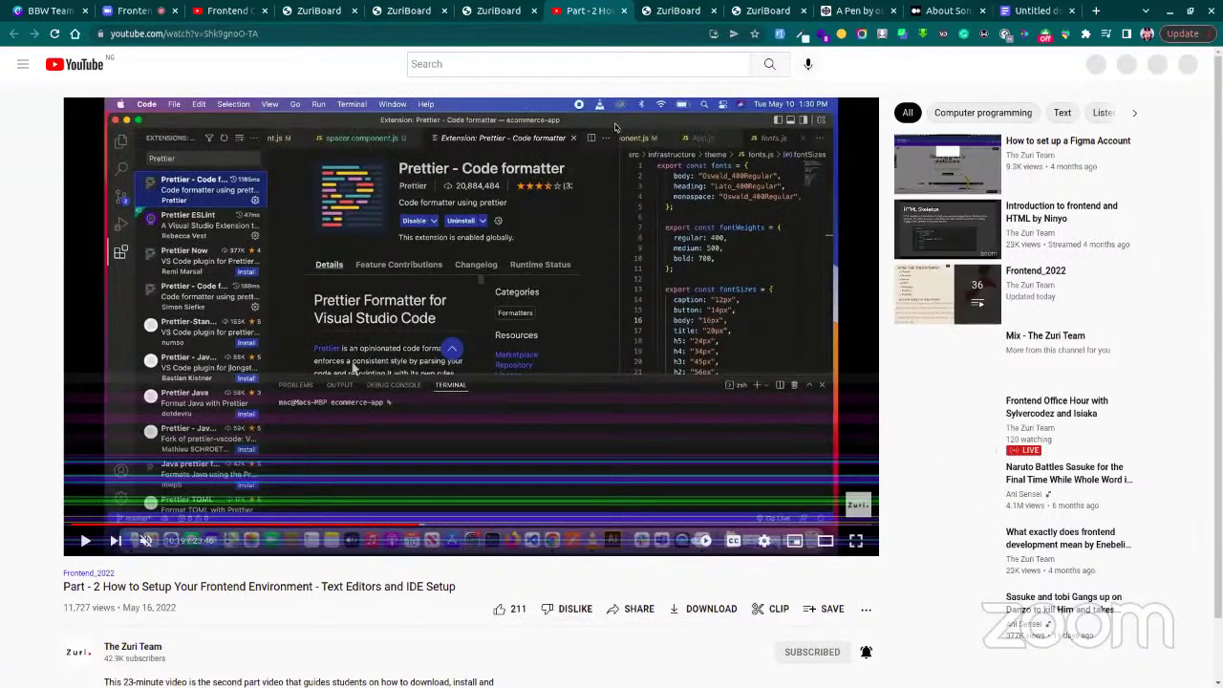
left_click(624, 11)
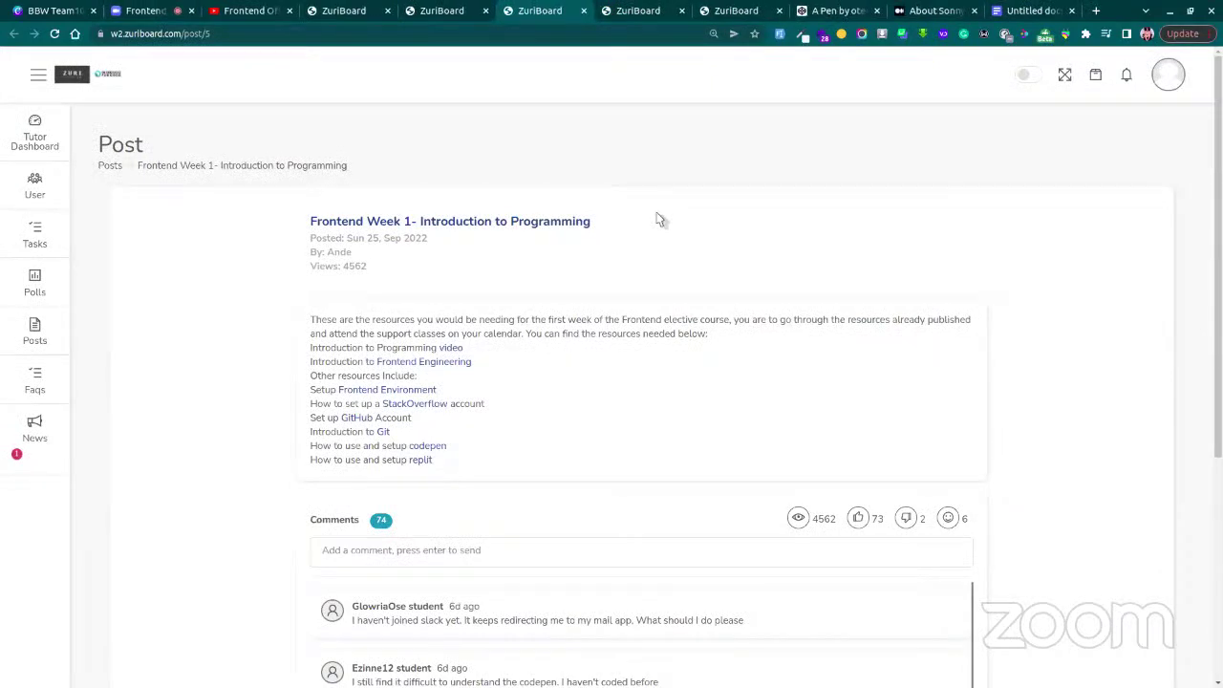
Show the submissions page of Week 2 Frontend Task (c) on ZuriBoard
left_click(639, 11)
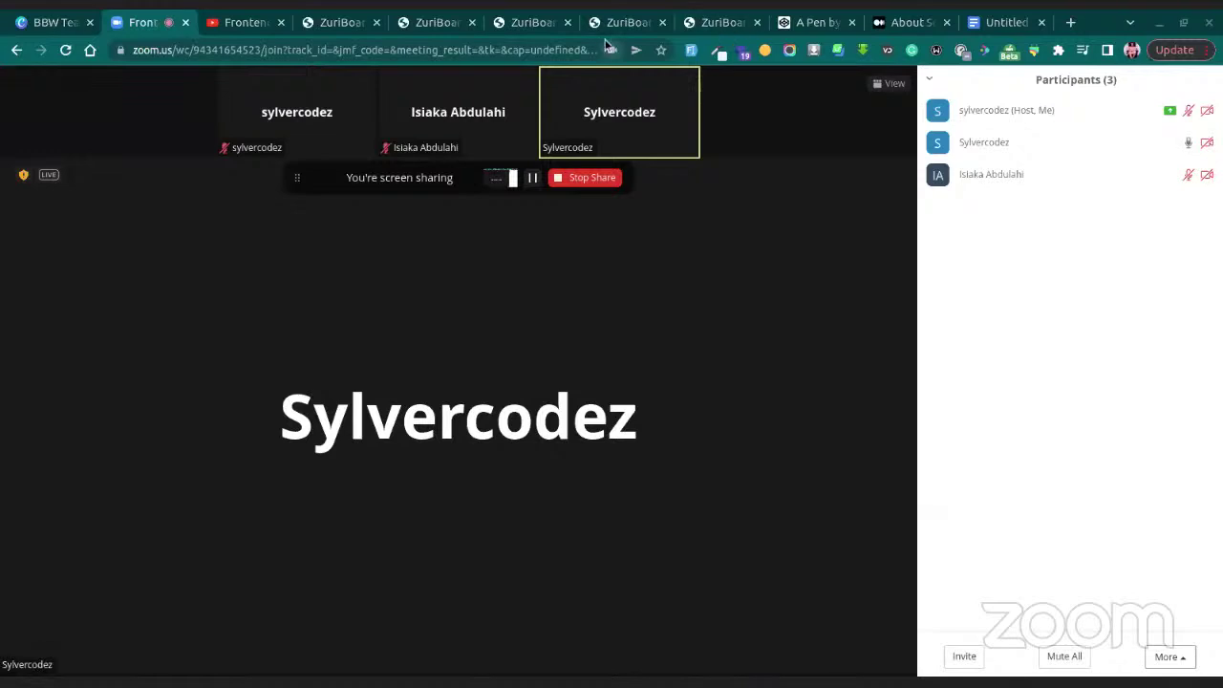
left_click(604, 21)
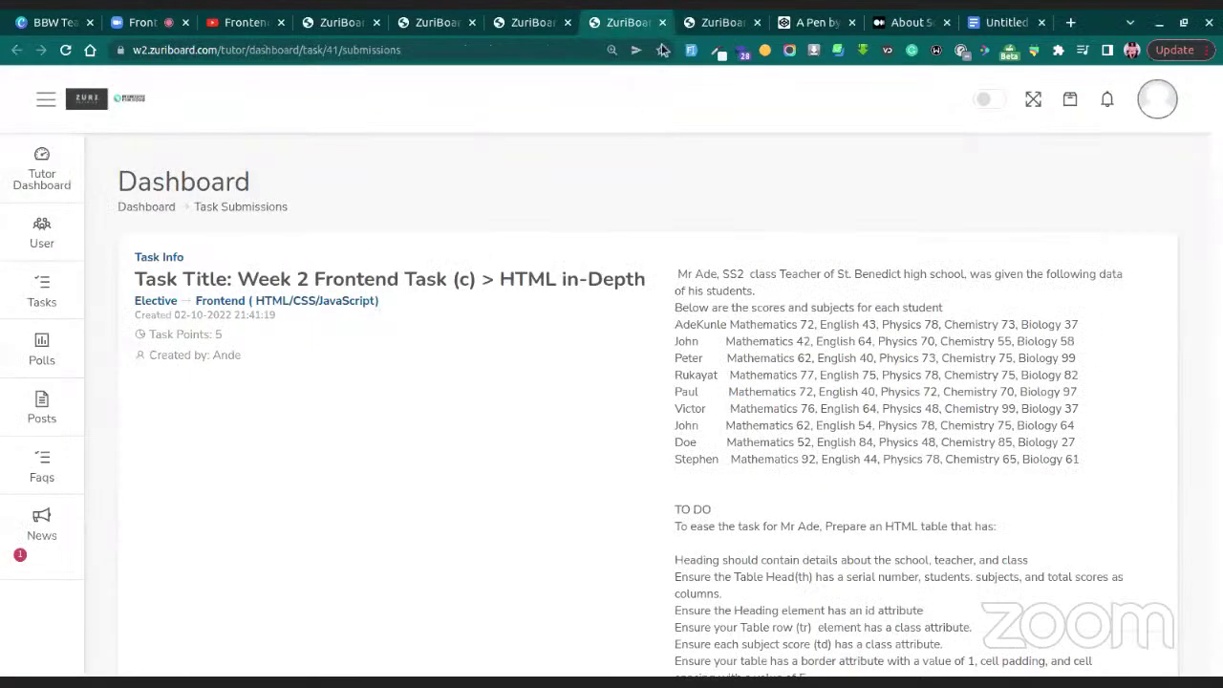
Switch to the untitled pen in CodePen and add an empty id attribute to the second div
left_click(784, 23)
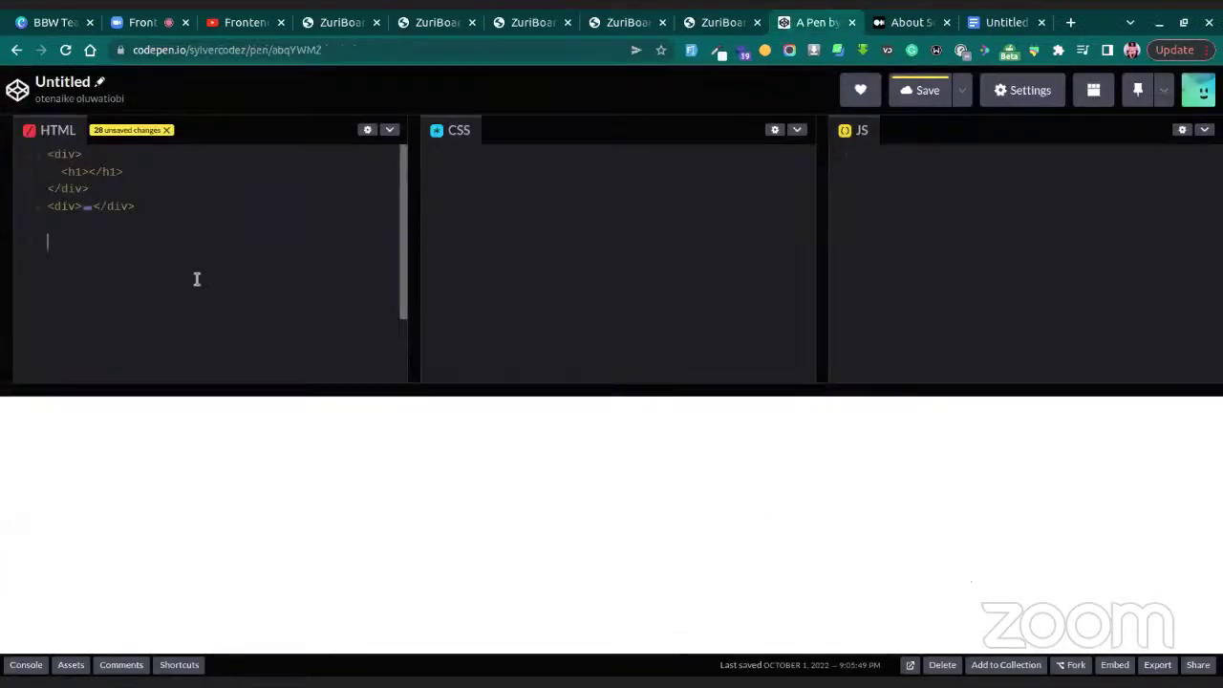
left_click(74, 214)
type("id=\"")
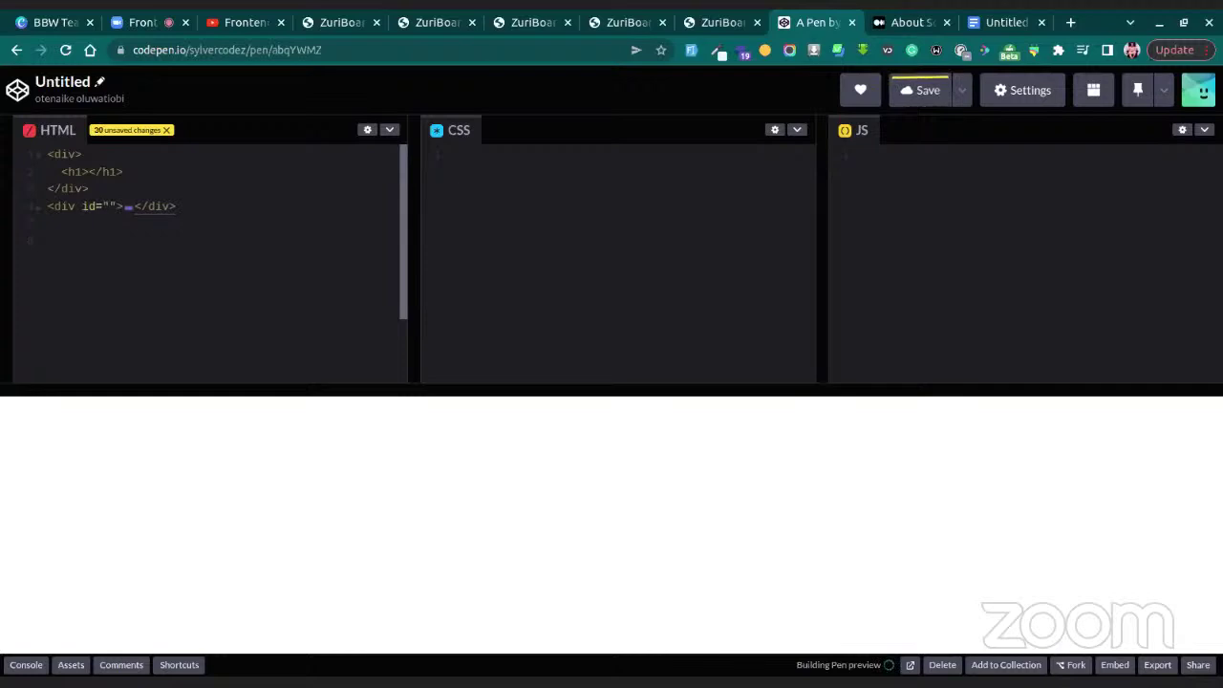
type("hello")
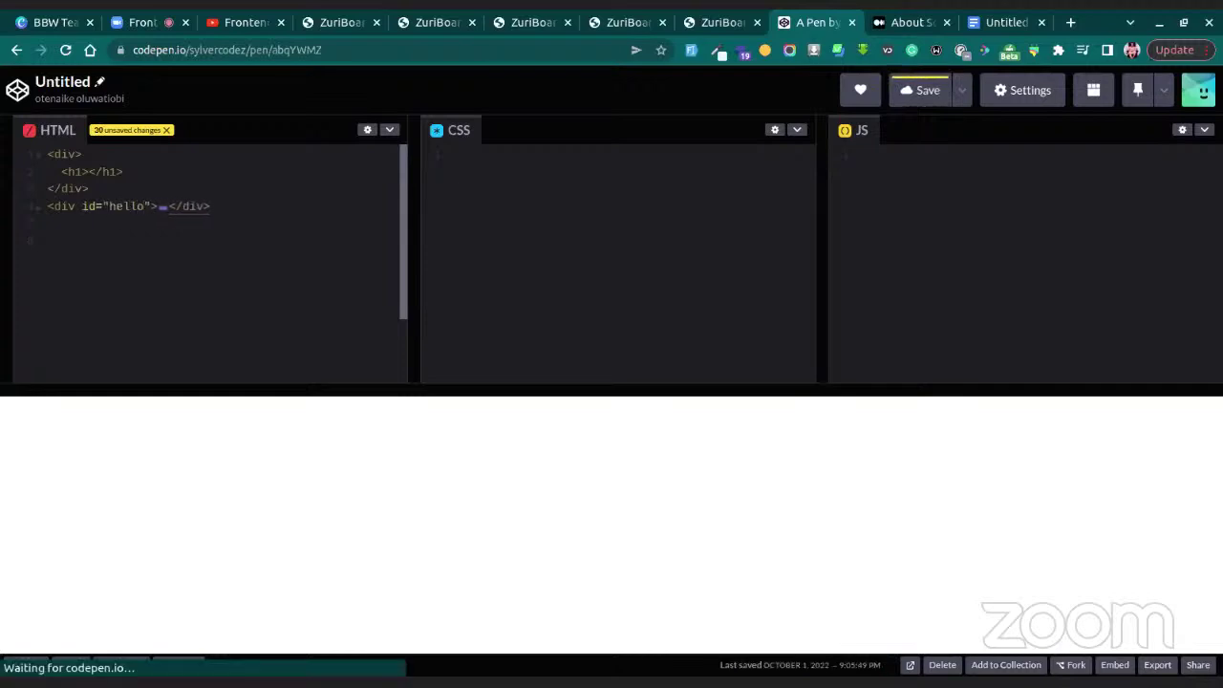
key("BackSpace")
key("BackSpace")
key("BackSpace")
key("BackSpace")
key("BackSpace")
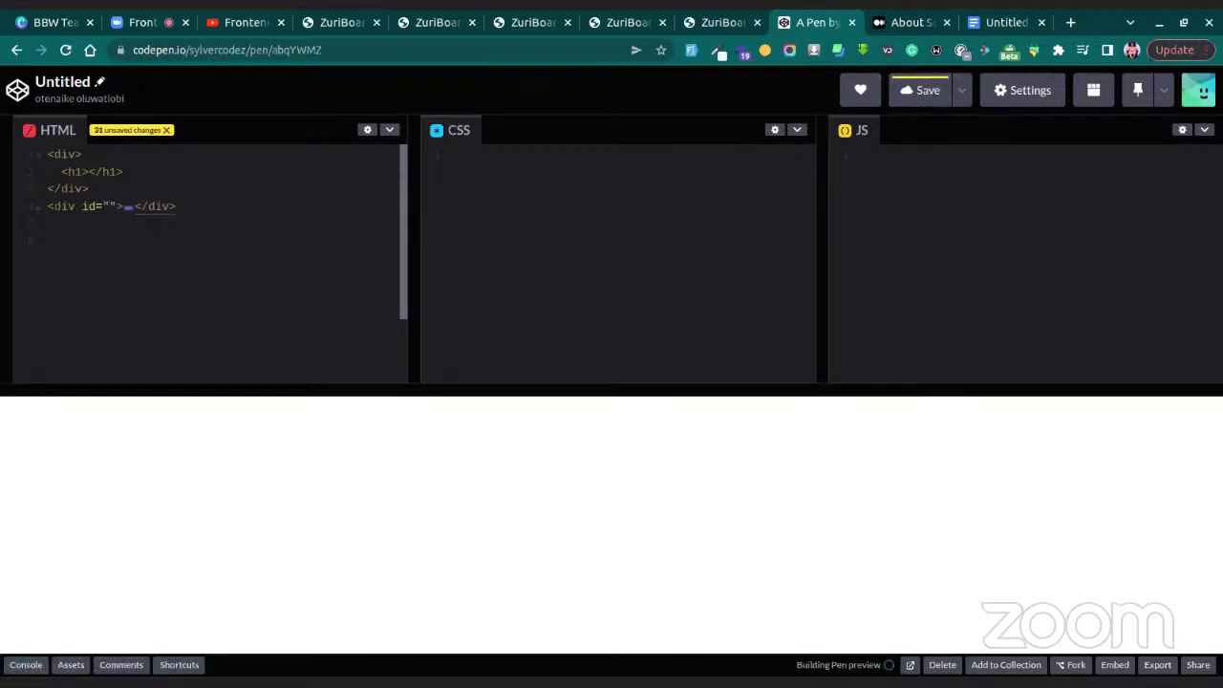
Set the second div's id to "tag" and show the div expanded with an empty h1 element inside it
type("tag")
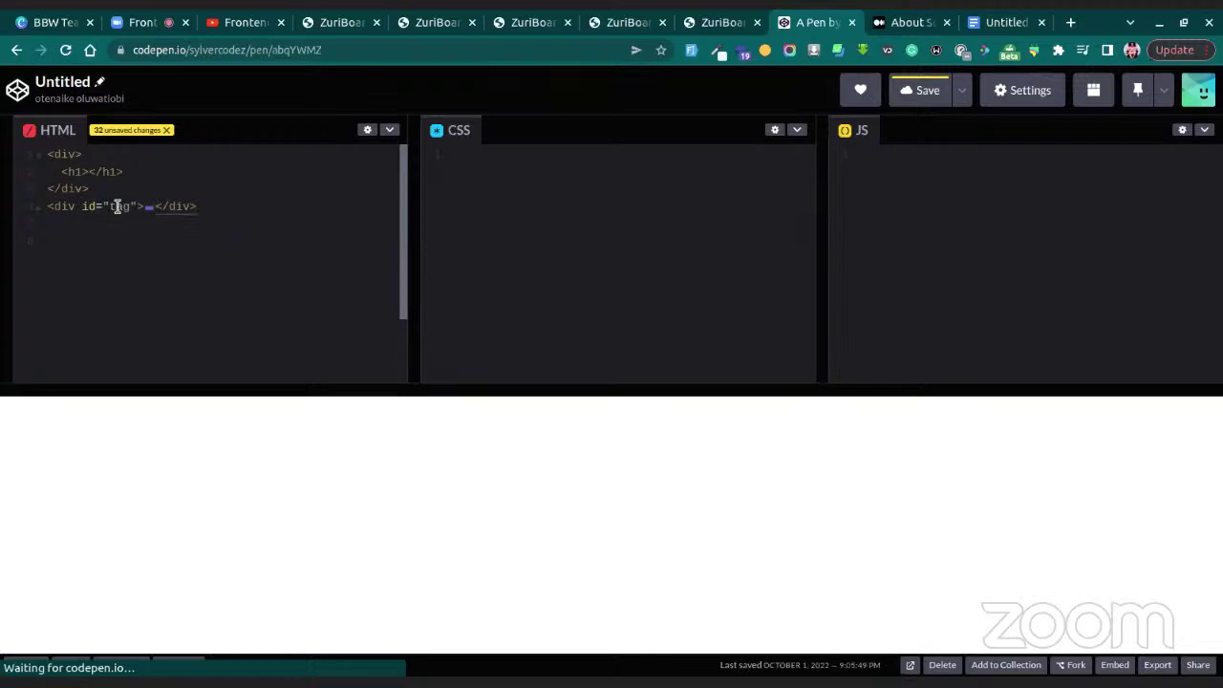
key("Return")
type("h1")
key("Tab")
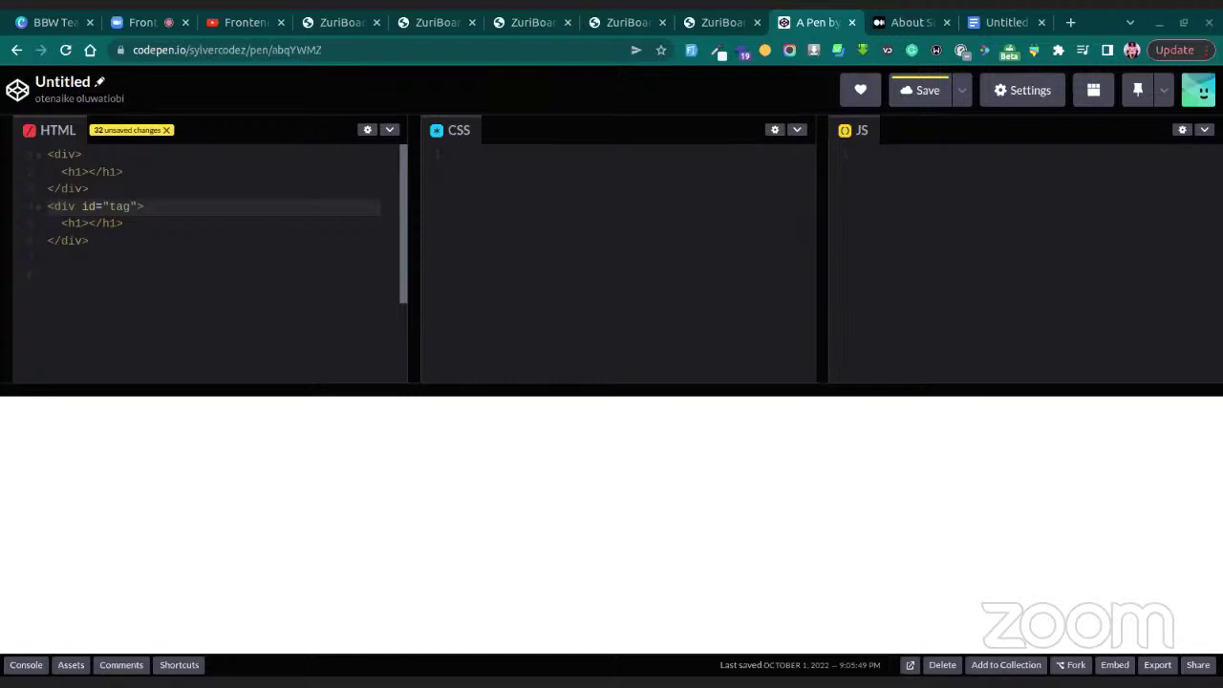
left_click(258, 268)
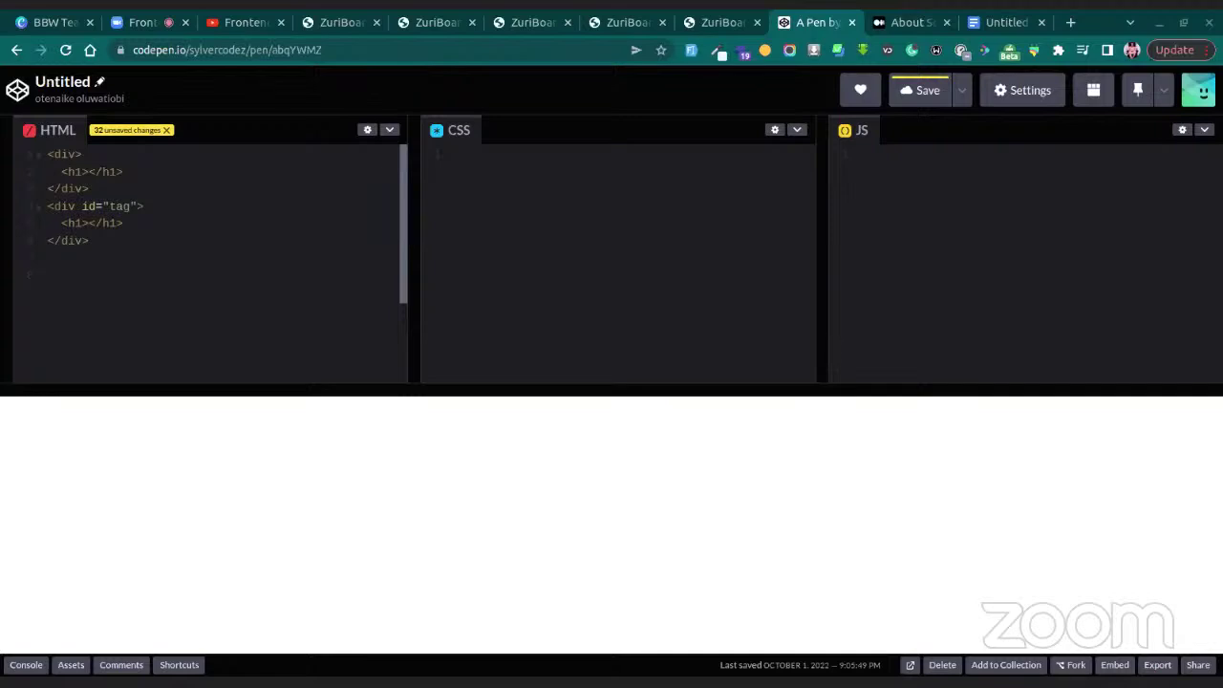
Switch to the office hour presentation in Canva and show its first slide in full screen
left_click(137, 27)
left_click(54, 24)
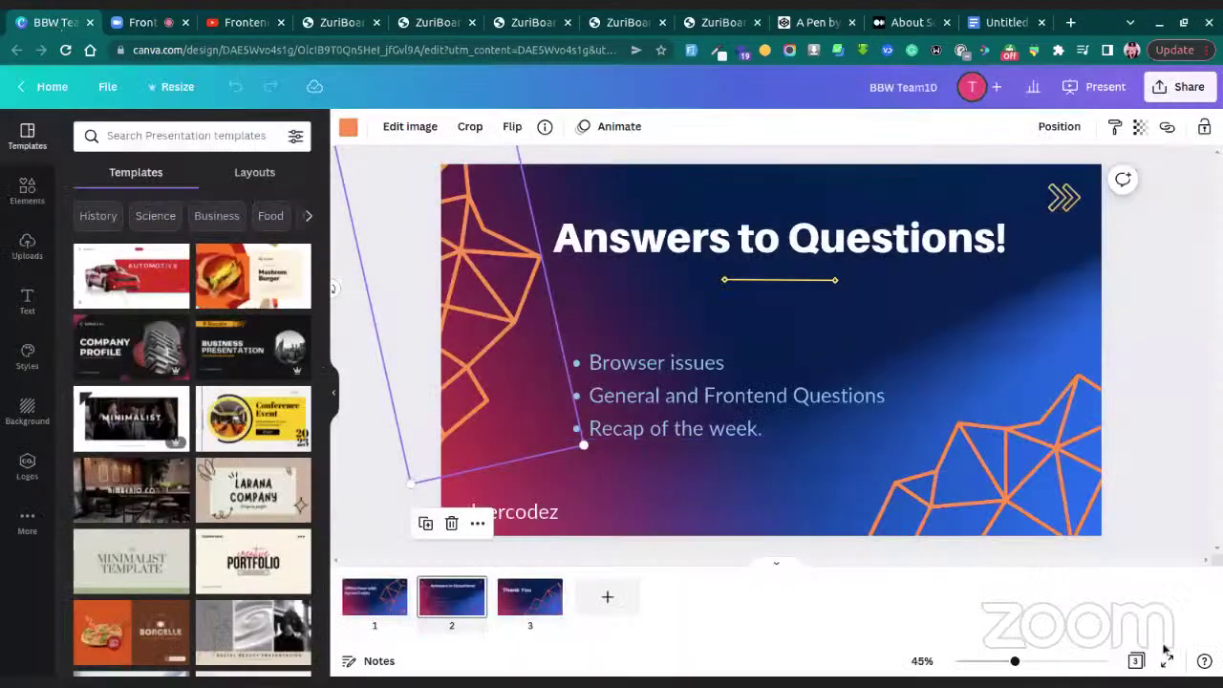
left_click(1167, 662)
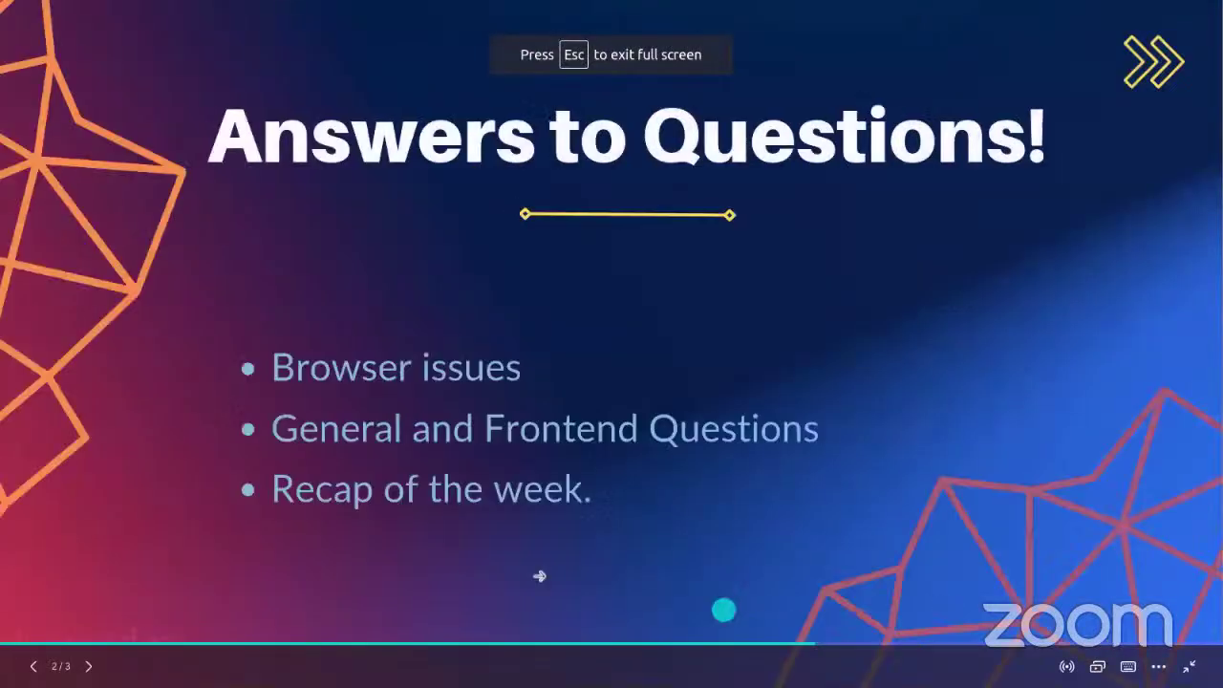
left_click(225, 486)
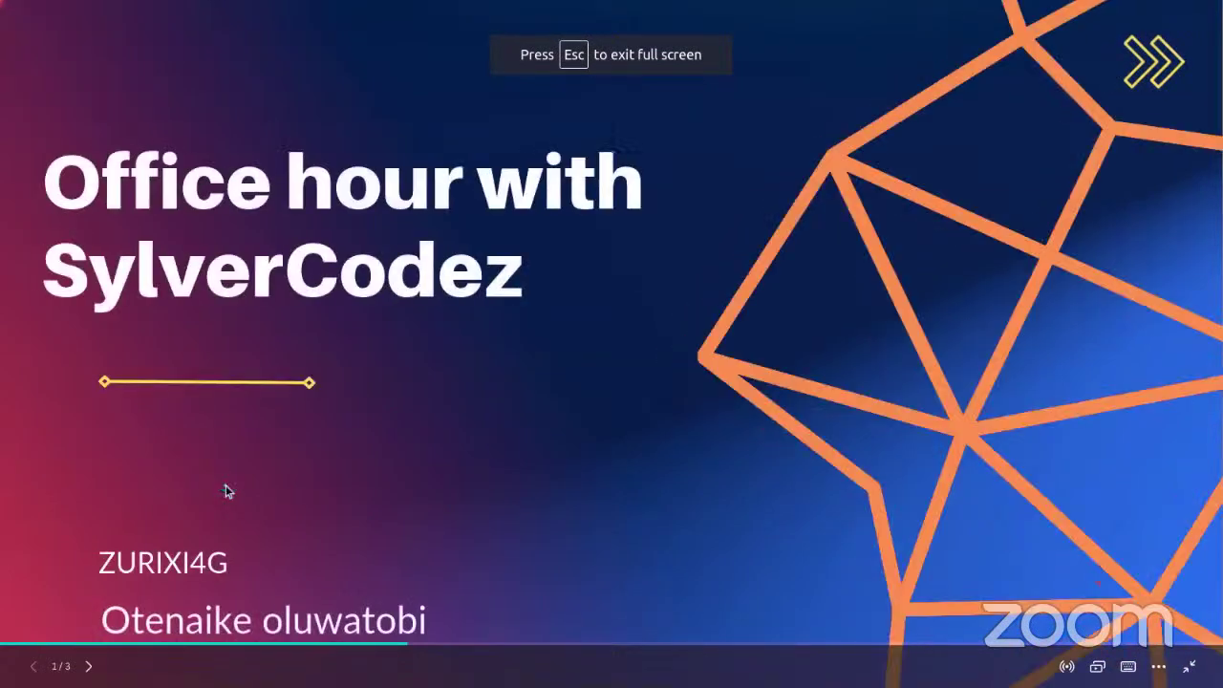